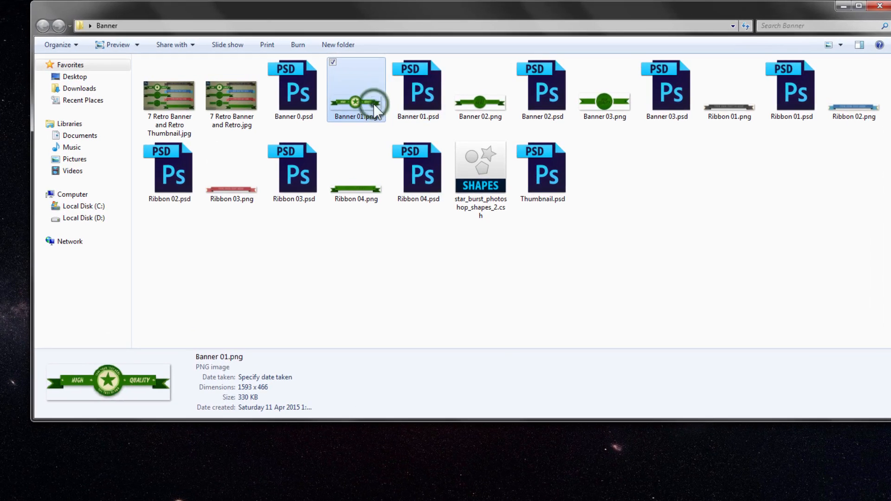
Step: Browse the finished banner and ribbon PNG previews starting from Banner 01.png, and close the image viewer and folder window
double_click(374, 104)
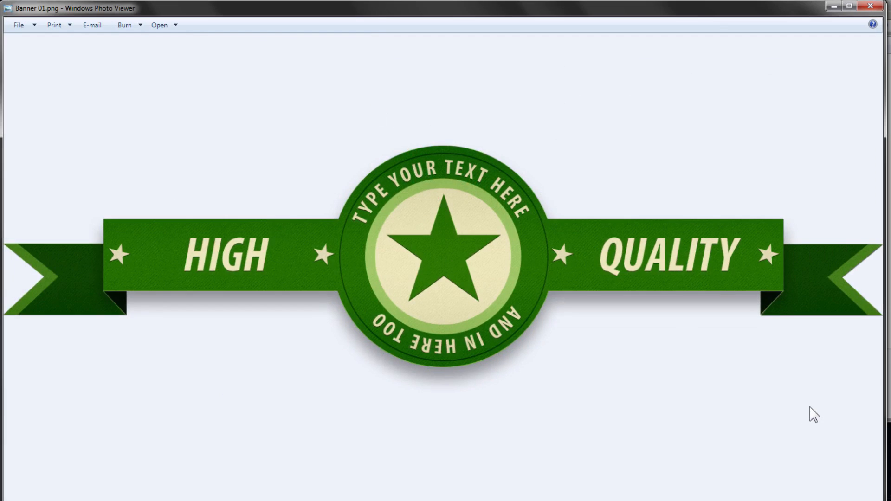
key(Right)
key(Right)
key(Right)
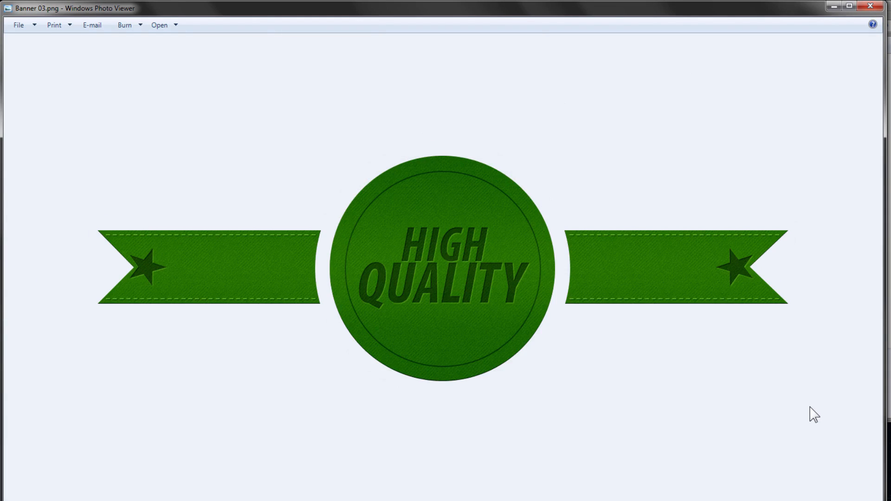
key(Right)
key(Right)
key(Right)
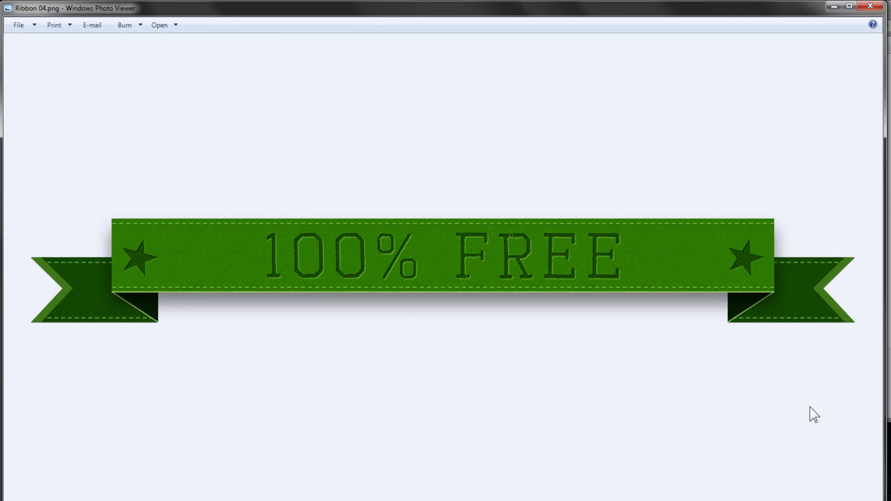
key(Left)
key(Left)
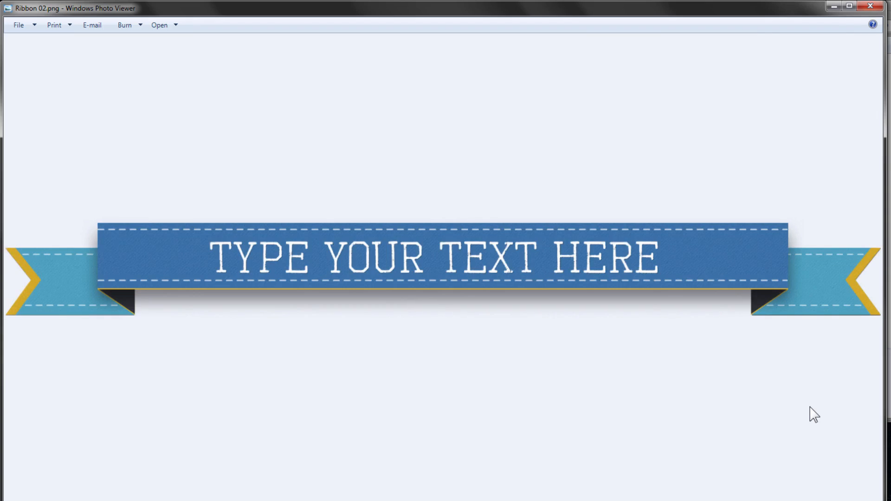
key(Left)
key(Left)
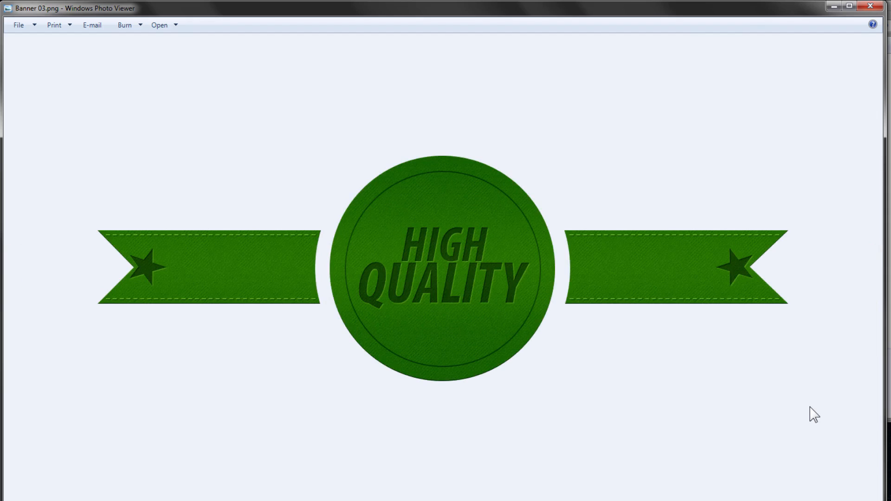
key(Left)
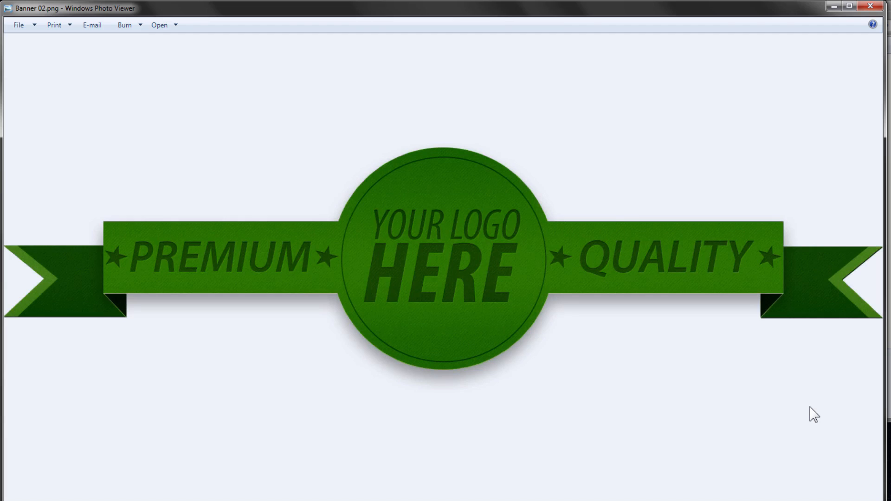
key(Left)
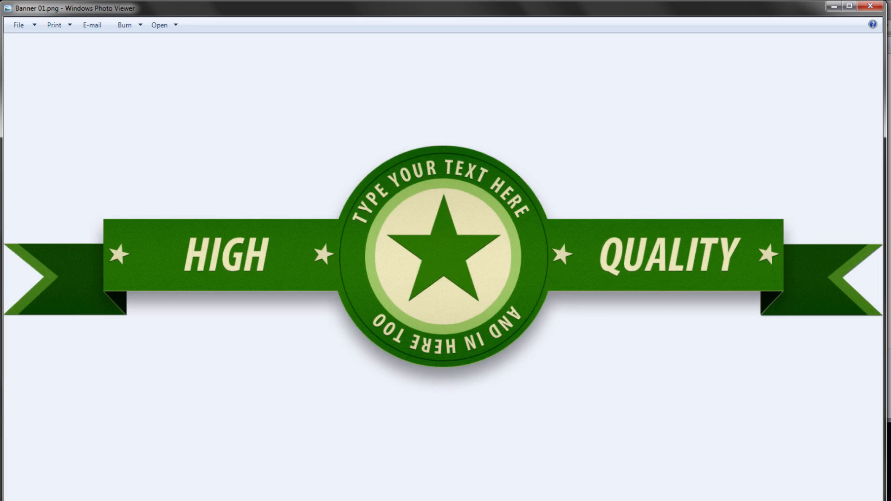
click(871, 6)
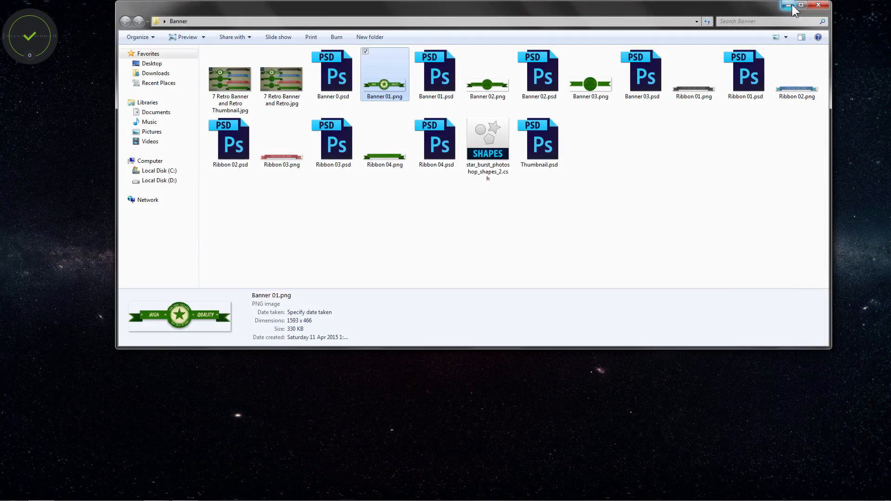
click(793, 7)
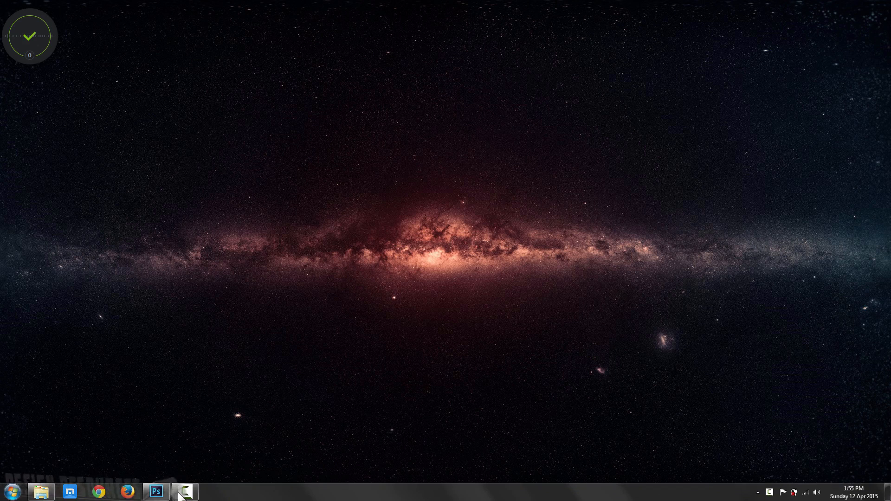
Step: Switch to Photoshop, hide the finished Banner 01 group and select the Colors group
click(159, 491)
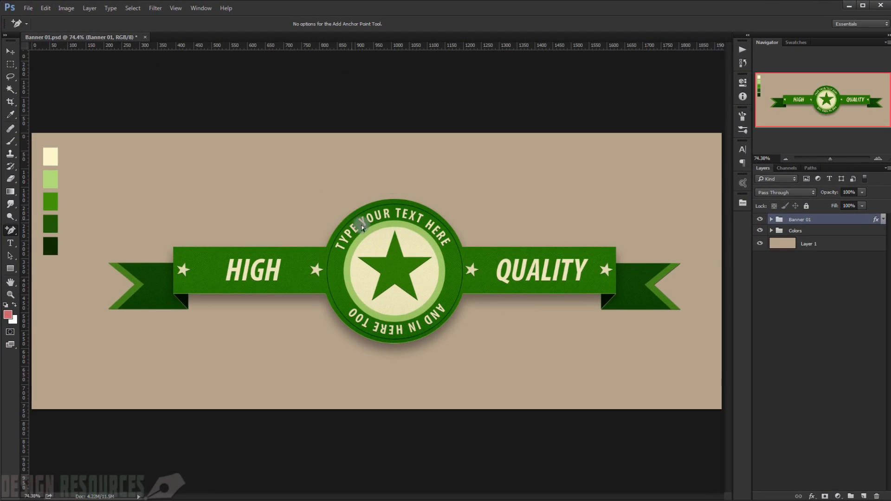
click(10, 51)
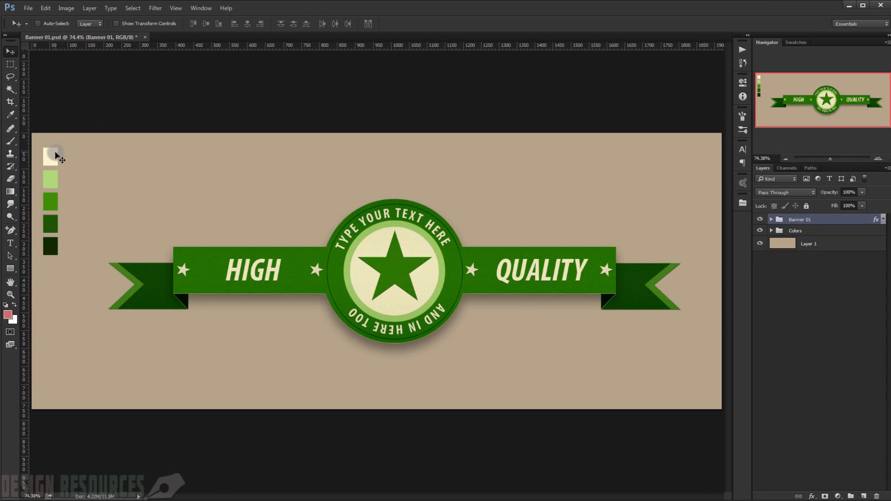
click(760, 220)
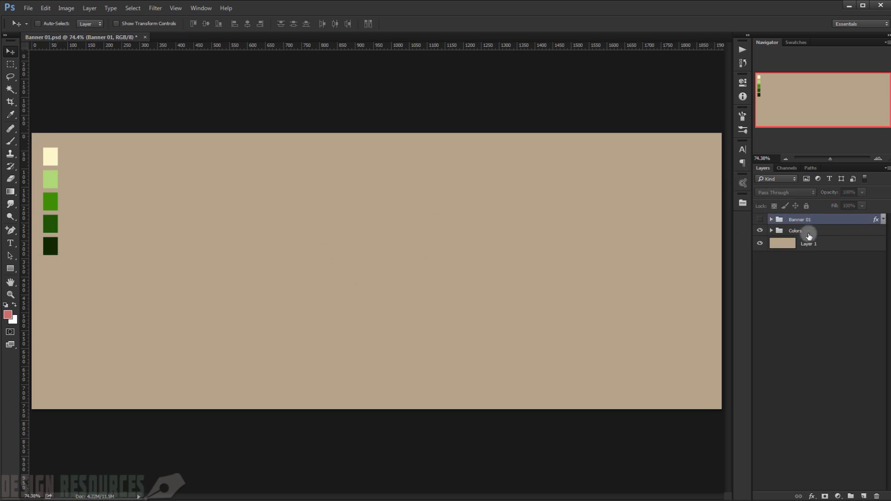
click(816, 232)
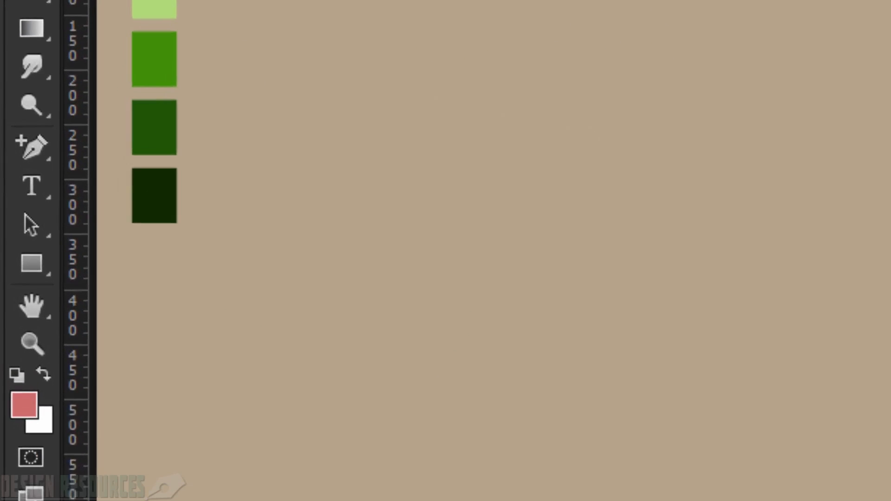
Step: Create a 1300 x 150 px rectangle with the Rectangle Tool in Shape mode
right_click(31, 263)
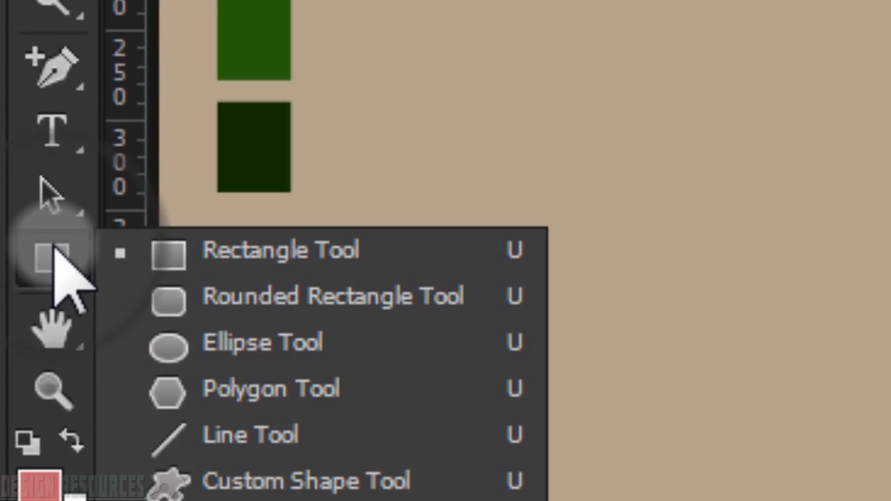
click(210, 287)
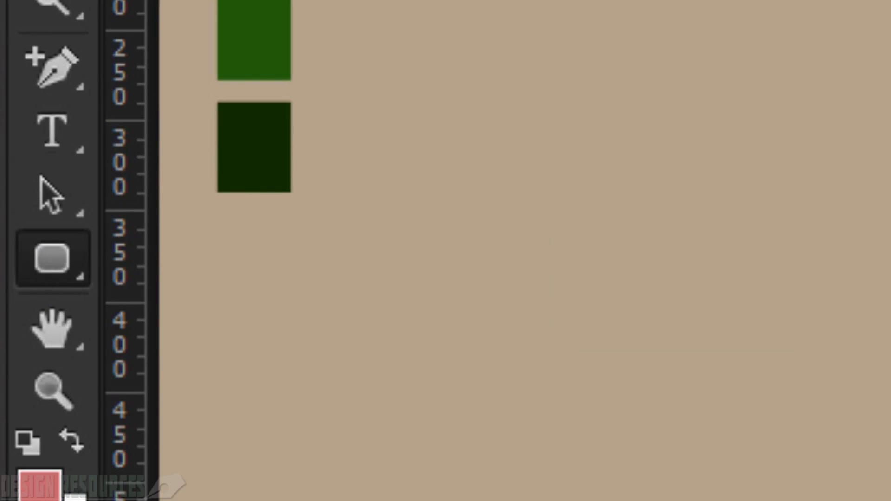
right_click(47, 253)
click(173, 246)
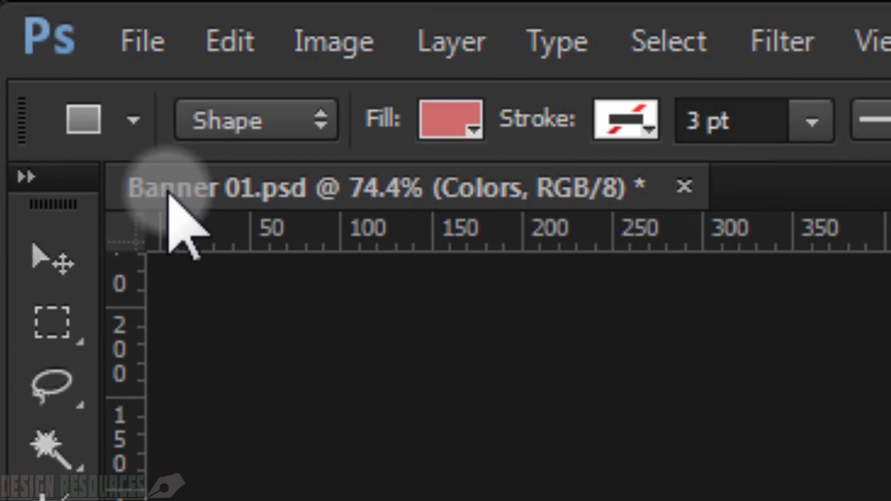
click(198, 120)
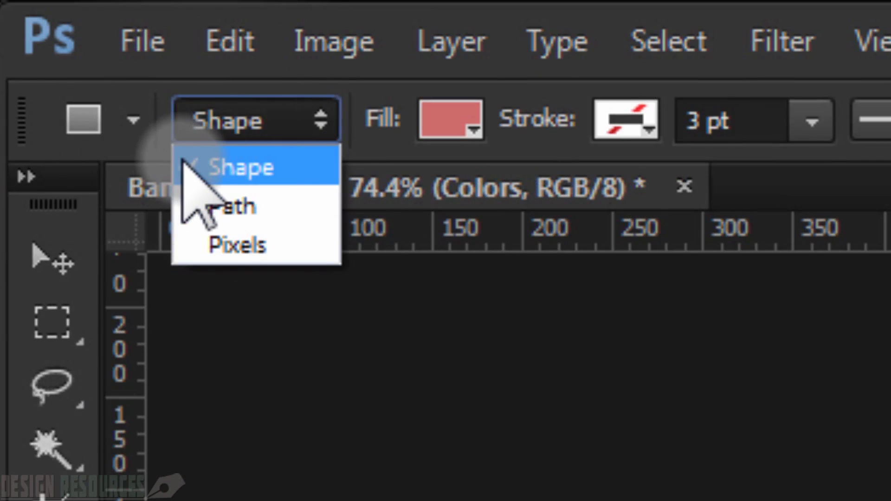
click(186, 168)
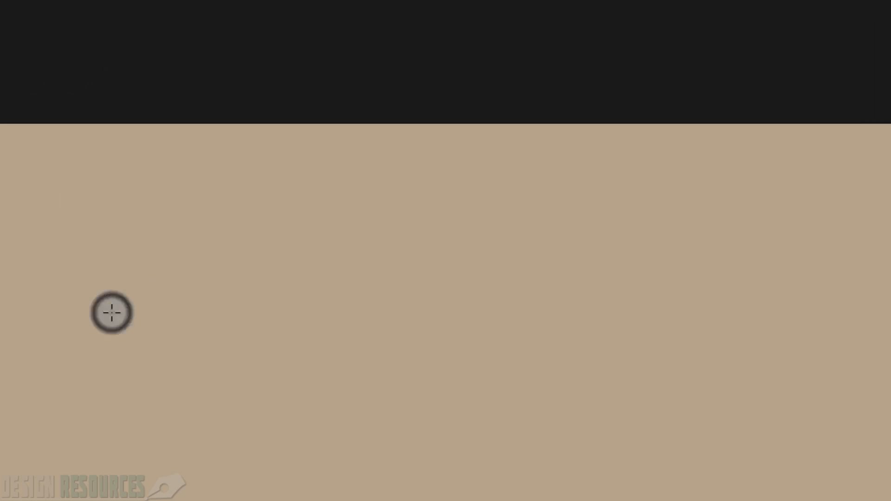
click(112, 313)
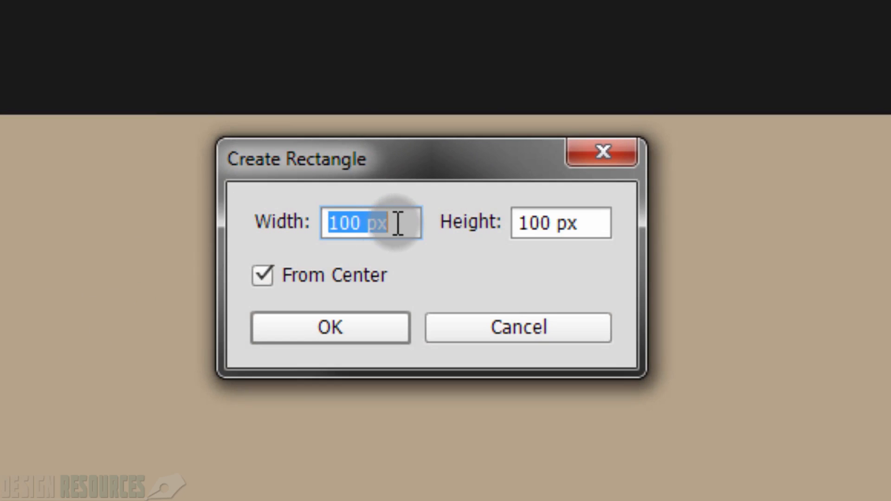
text(1)
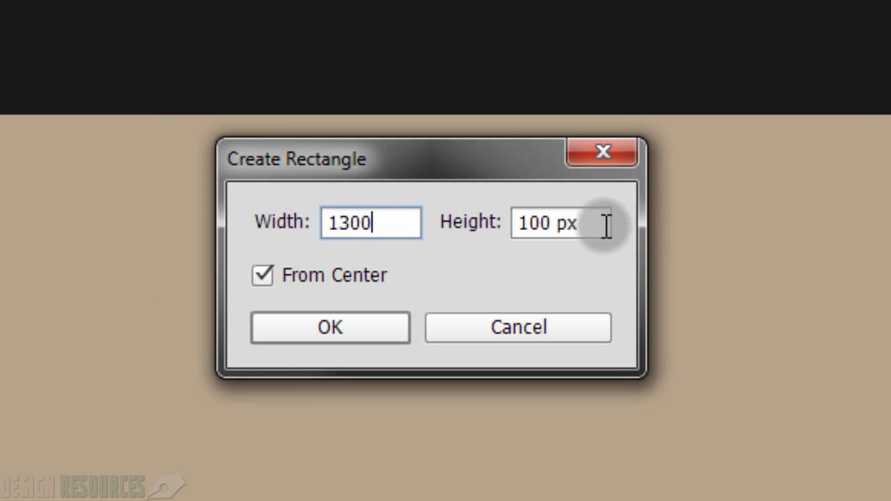
key(Tab)
text(1)
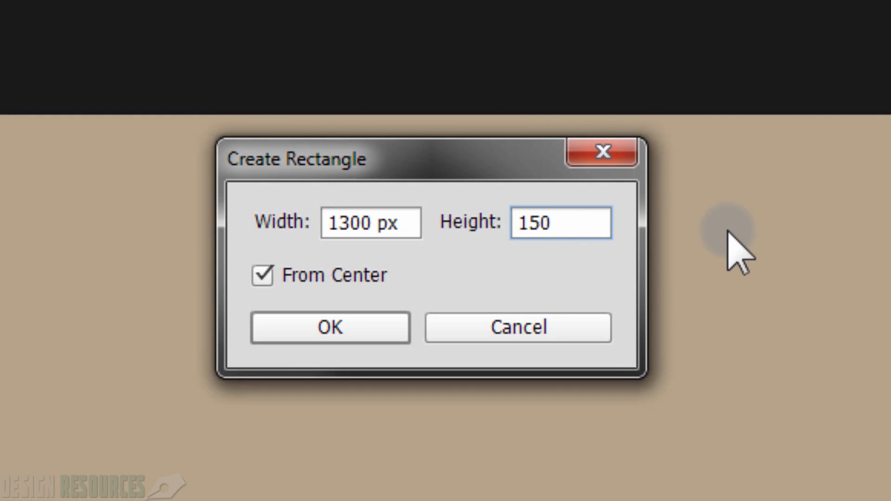
click(348, 327)
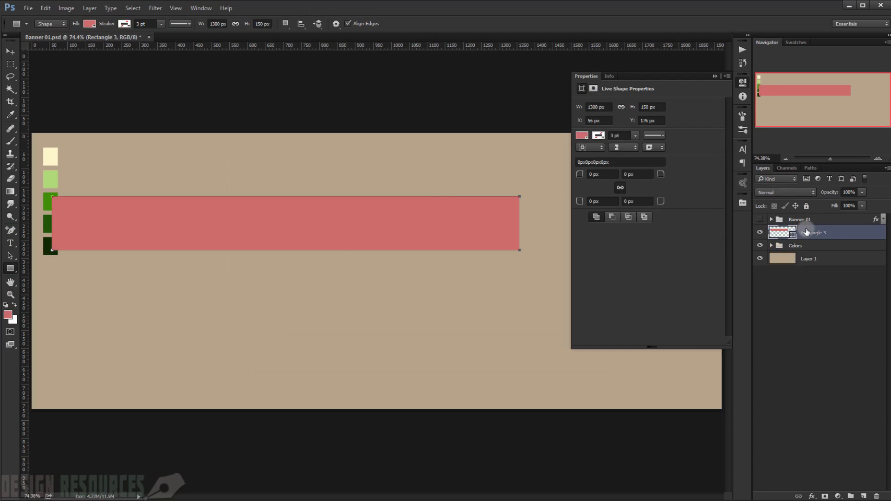
Step: Move the rectangle's layer above the Banner 01 group and position the rectangle near the middle of the canvas
drag(809, 232, 808, 211)
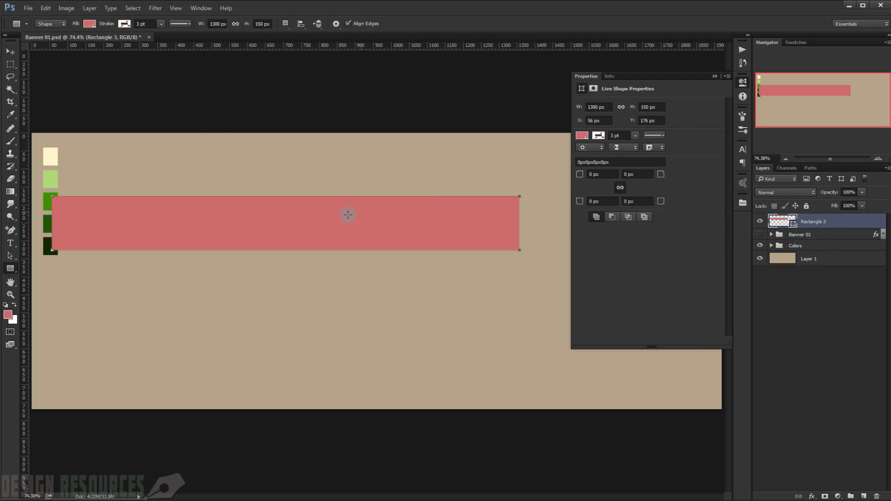
click(10, 52)
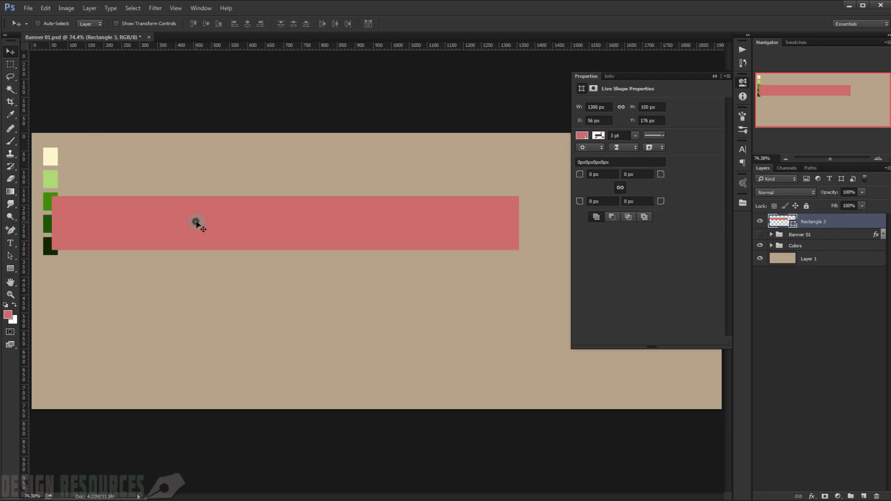
drag(197, 223, 305, 276)
click(714, 74)
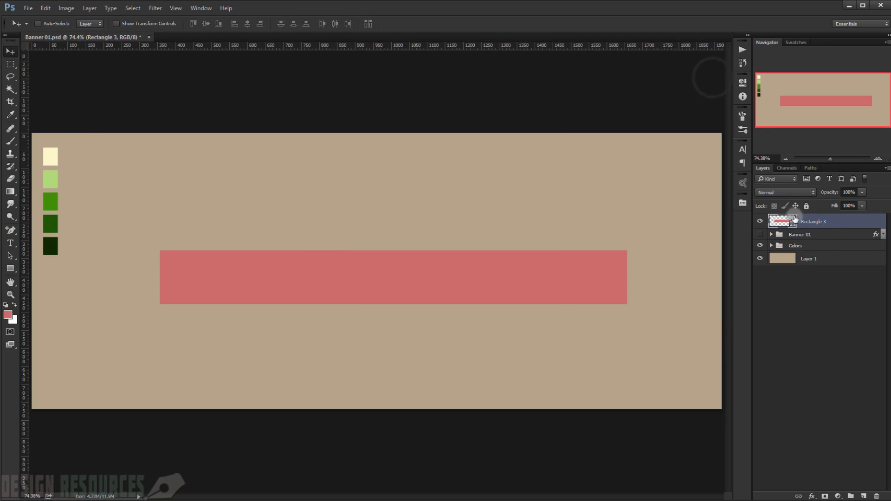
Step: Recolor the rectangle to the medium green #408e07 sampled from the third color swatch
double_click(784, 220)
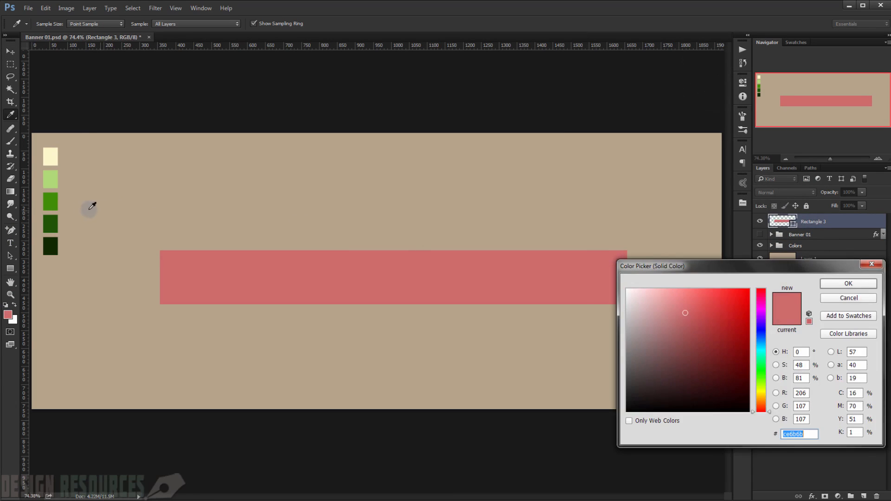
click(51, 202)
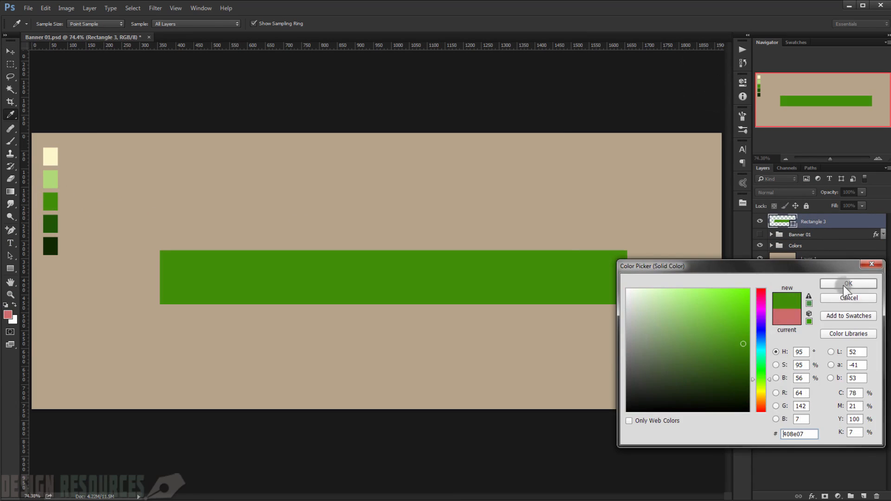
click(845, 283)
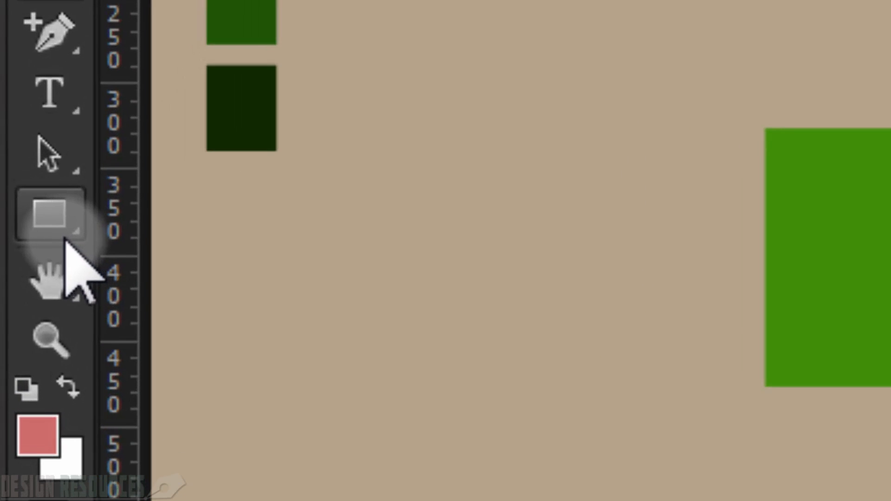
Step: Create a 450 x 450 px circle with the Ellipse Tool, placed over the middle of the green rectangle
click(13, 272)
drag(65, 232, 207, 285)
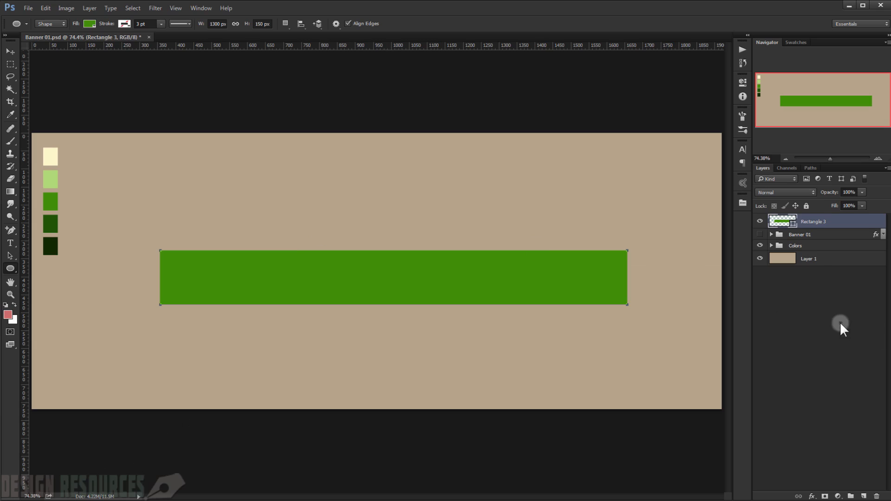
click(842, 327)
drag(342, 235, 481, 411)
click(525, 370)
click(718, 76)
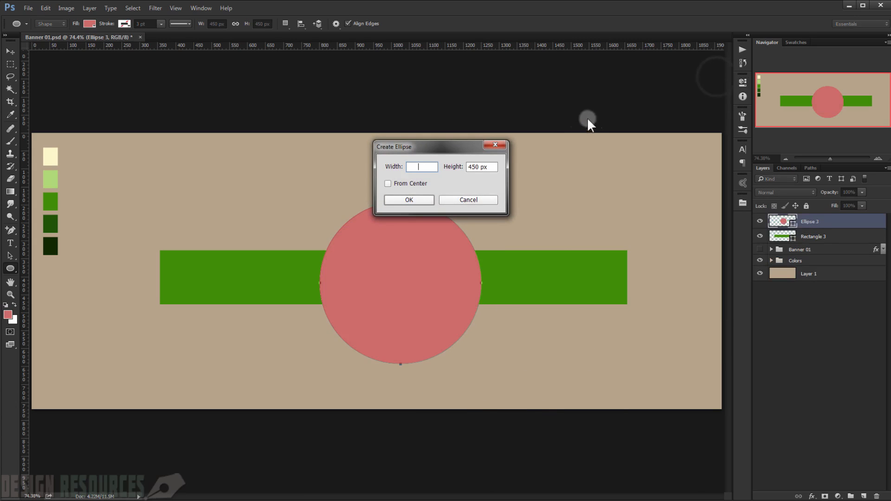
click(496, 145)
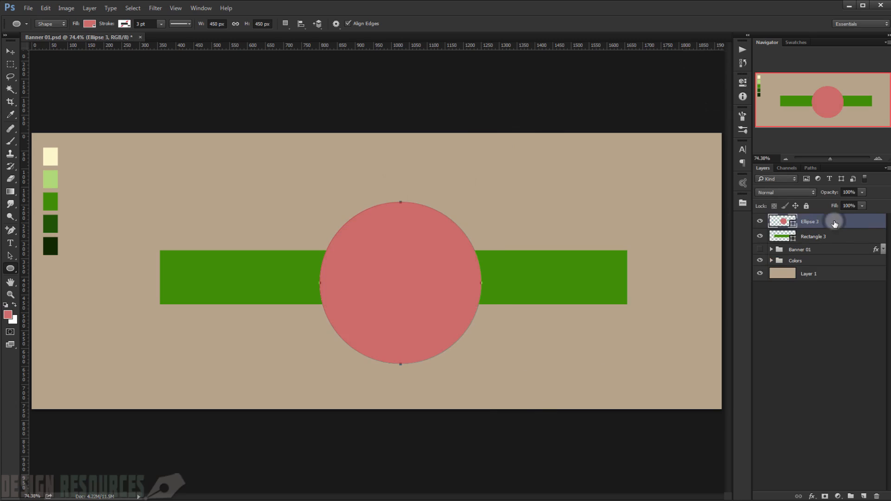
Step: Recolor the circle to the medium green #408e07 sampled from the third color swatch
double_click(835, 225)
key(Escape)
double_click(783, 223)
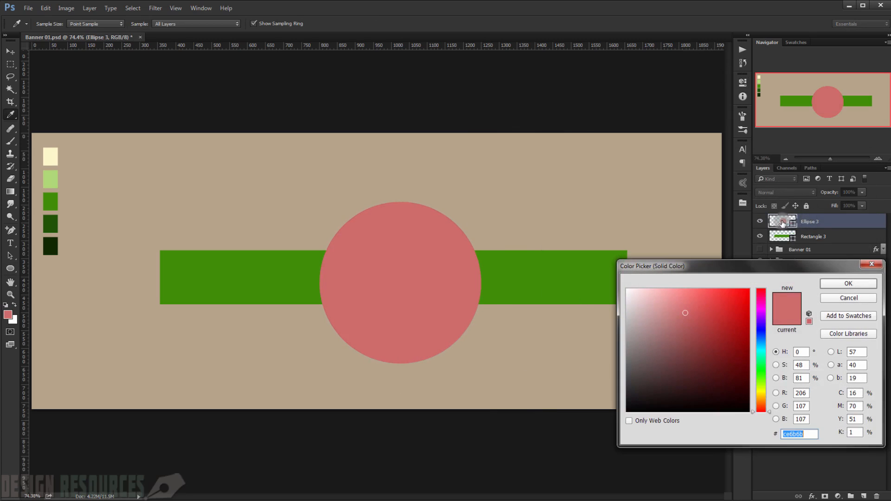
click(51, 201)
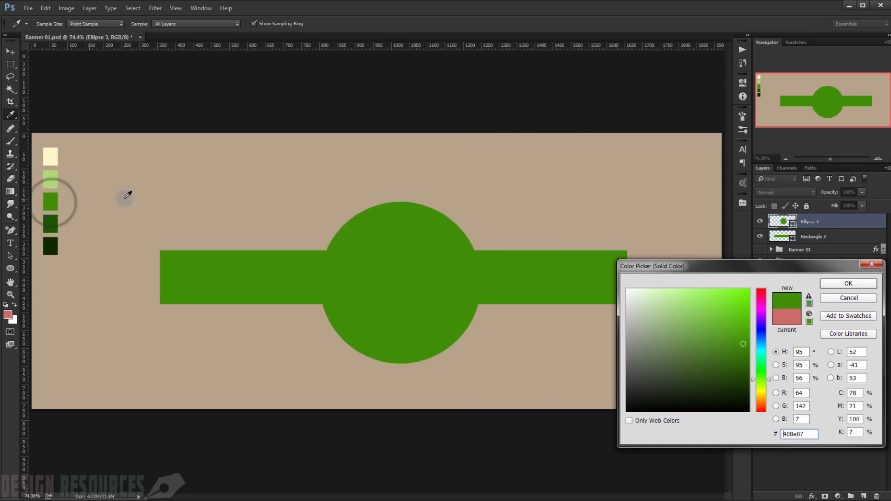
click(839, 284)
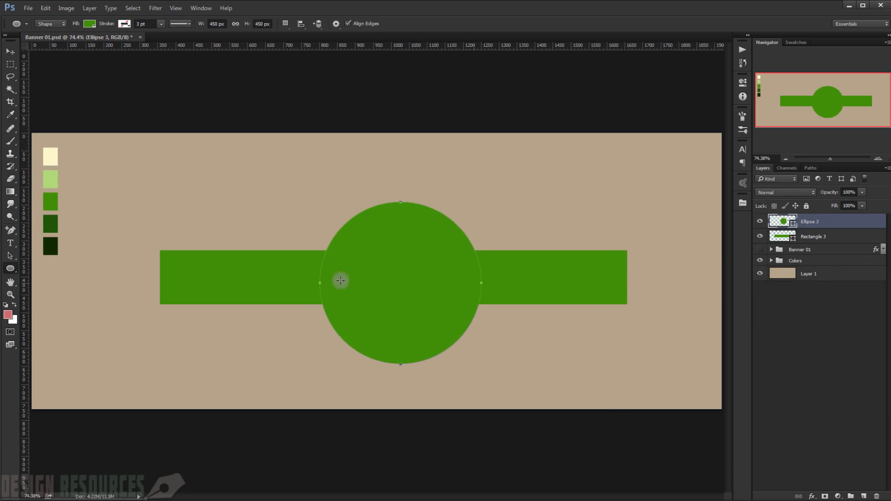
Step: Center the circle horizontally and vertically on the green rectangle, using the rectangle's outline as the alignment selection, and deselect
click(820, 323)
click(860, 238)
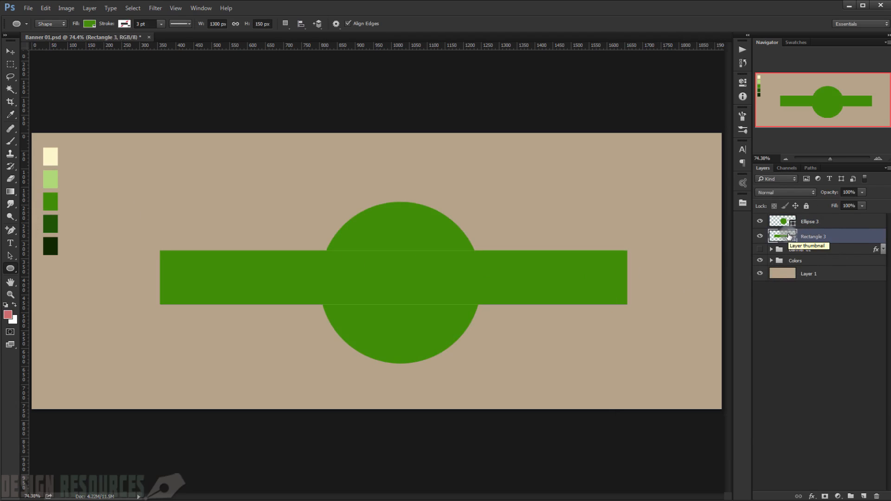
ctrl+click(788, 236)
click(791, 226)
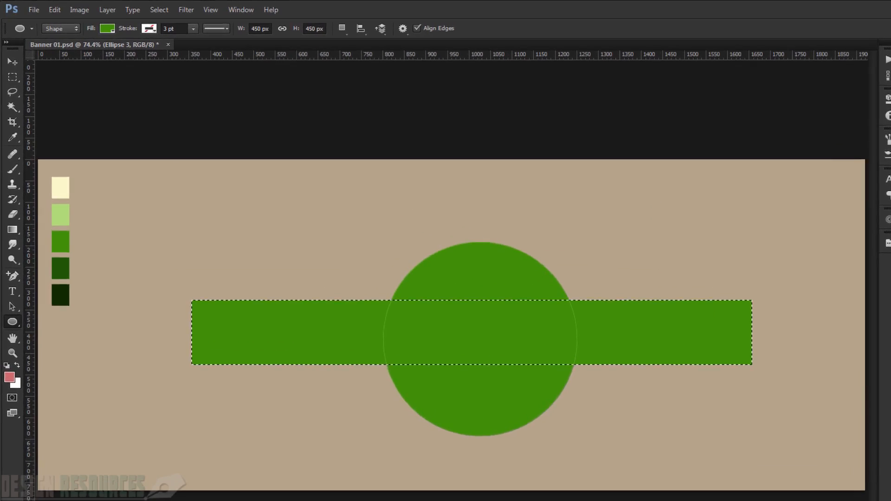
click(10, 51)
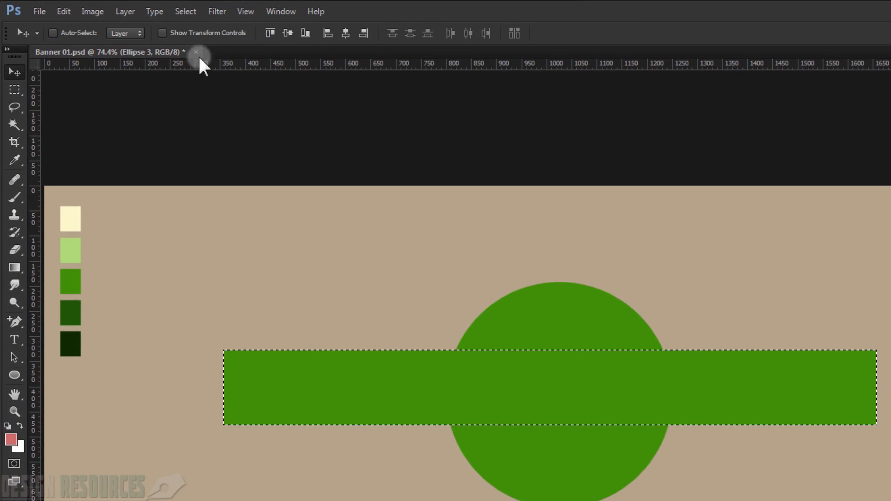
click(346, 34)
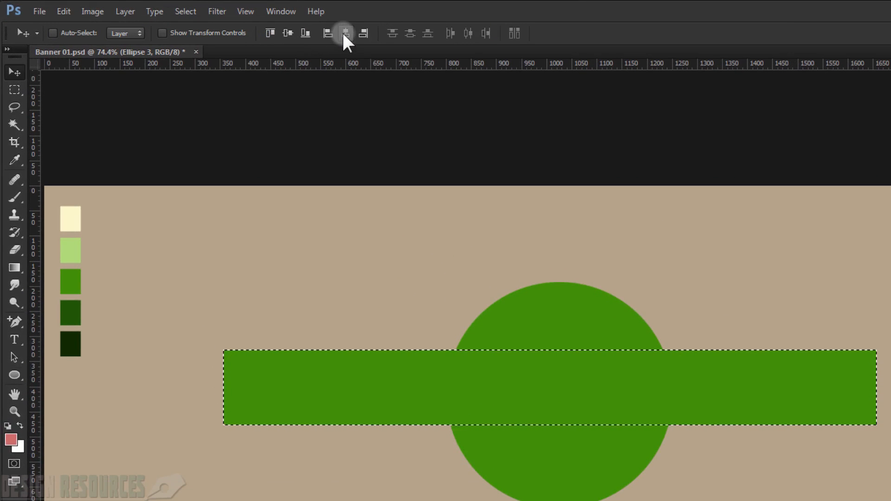
click(292, 35)
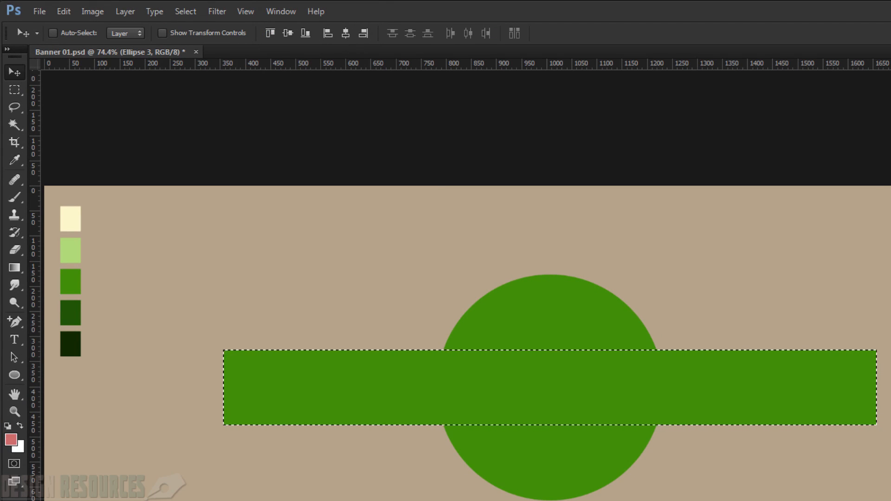
key(ctrl+d)
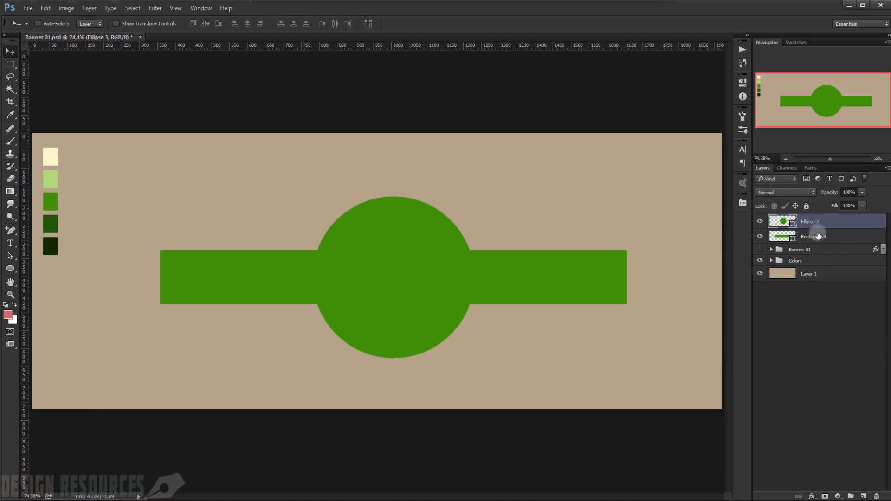
Step: Group the circle and rectangle layers together and name the group TOP
shift+click(865, 235)
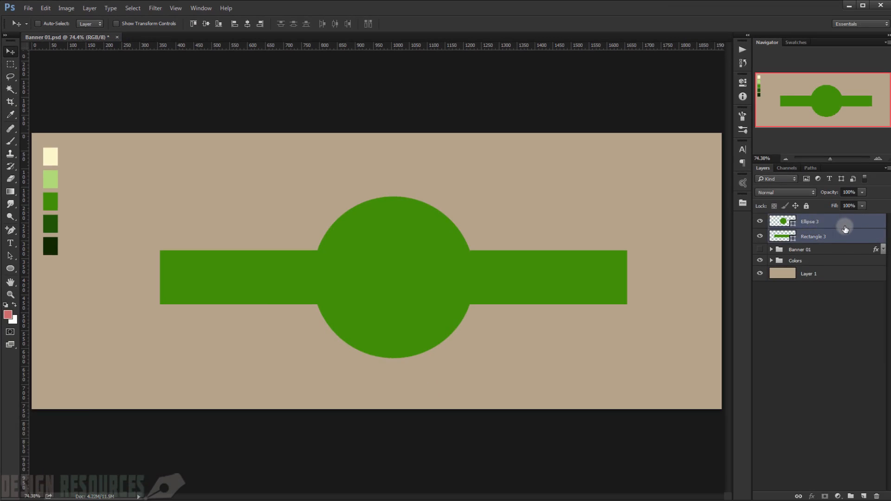
key(ctrl+g)
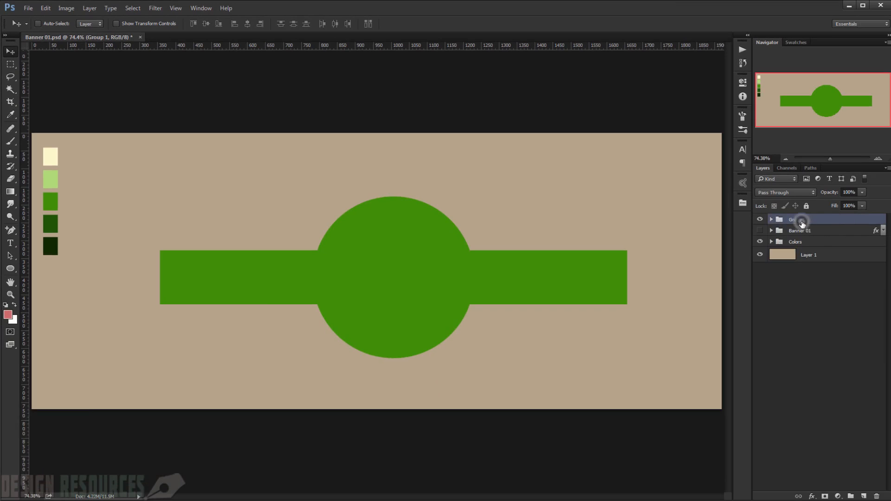
double_click(798, 220)
key(Return)
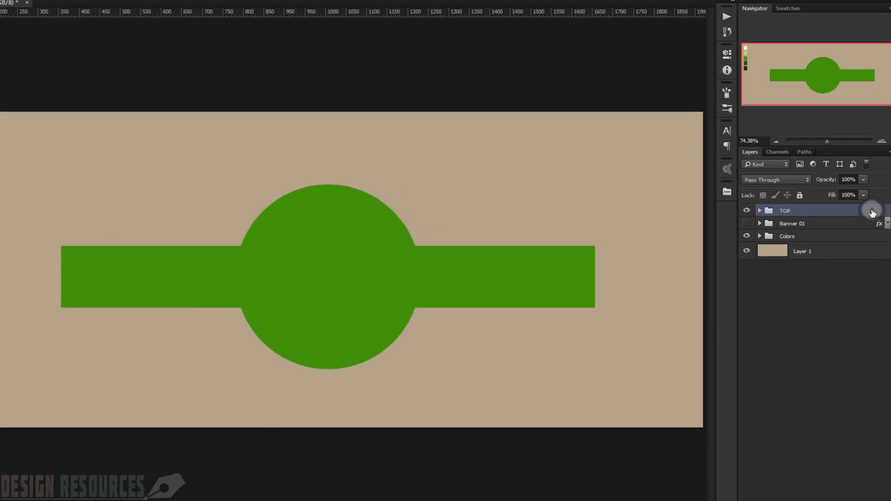
Step: Add a drop shadow to the TOP group with 40% opacity and a 90° angle, without global light
double_click(872, 212)
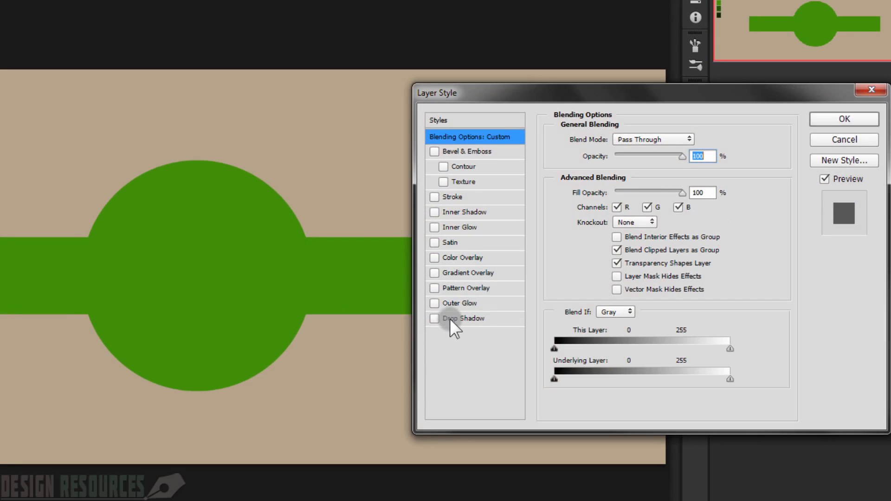
click(472, 315)
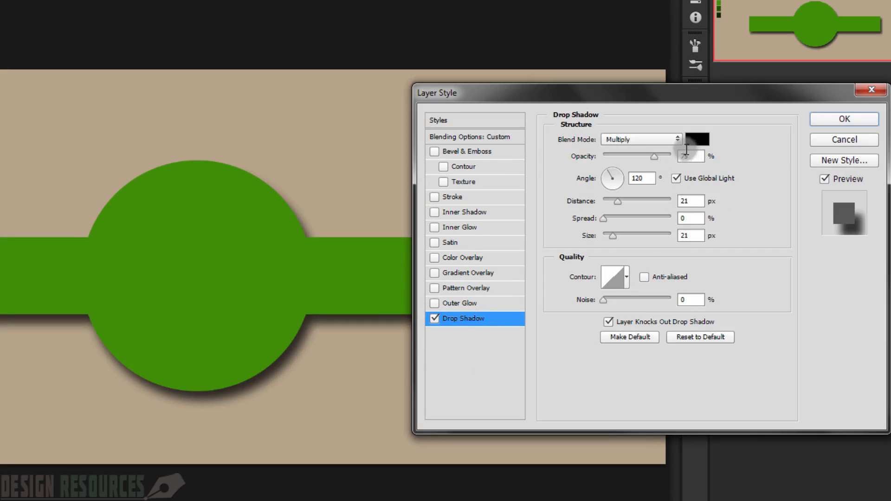
drag(691, 157, 678, 160)
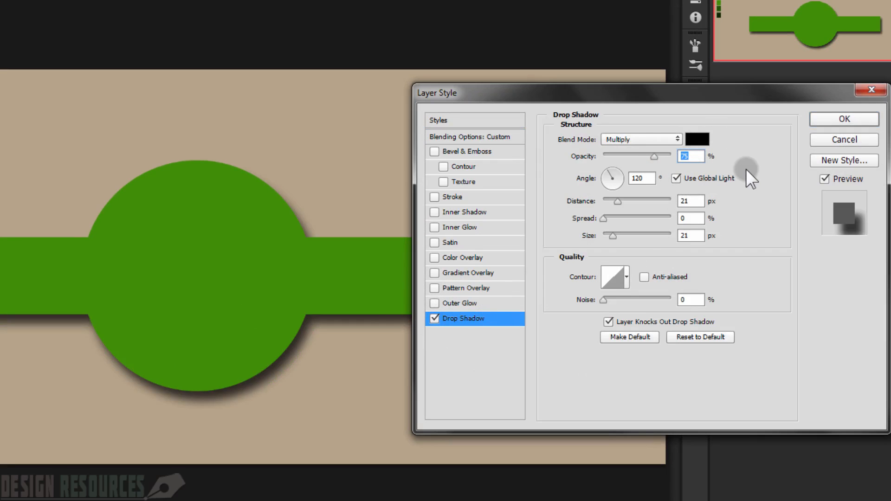
text(40)
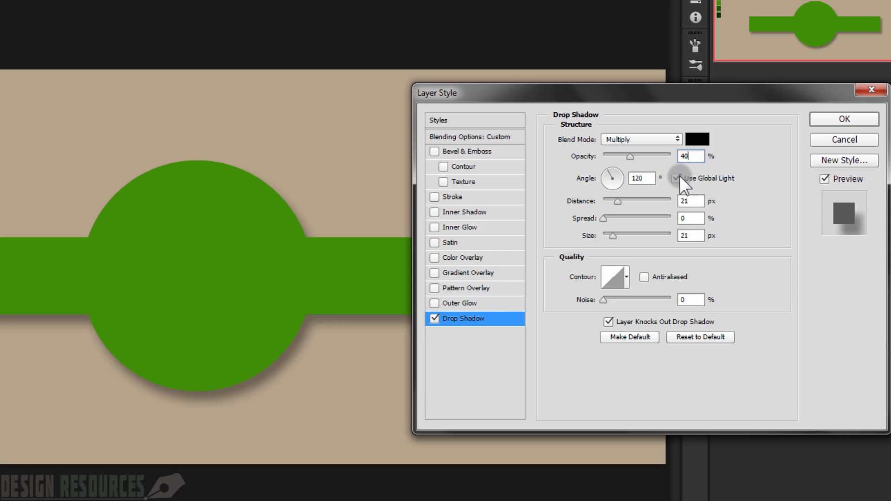
click(675, 178)
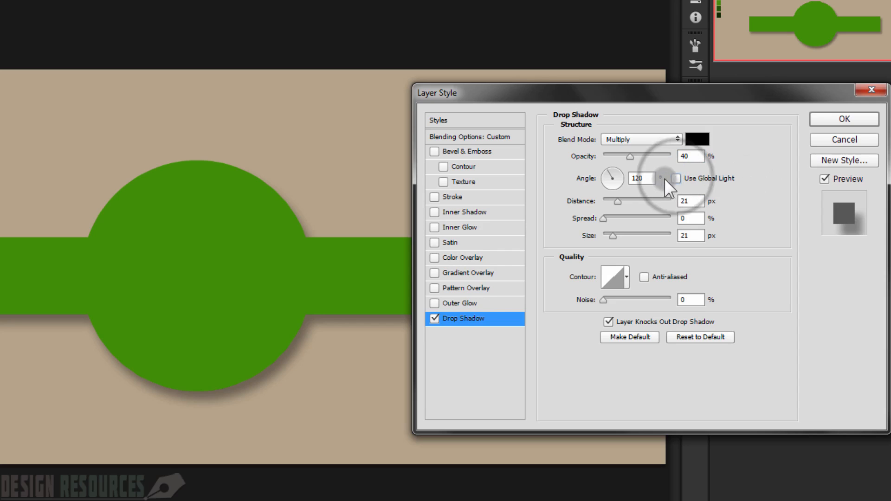
click(637, 178)
text(9)
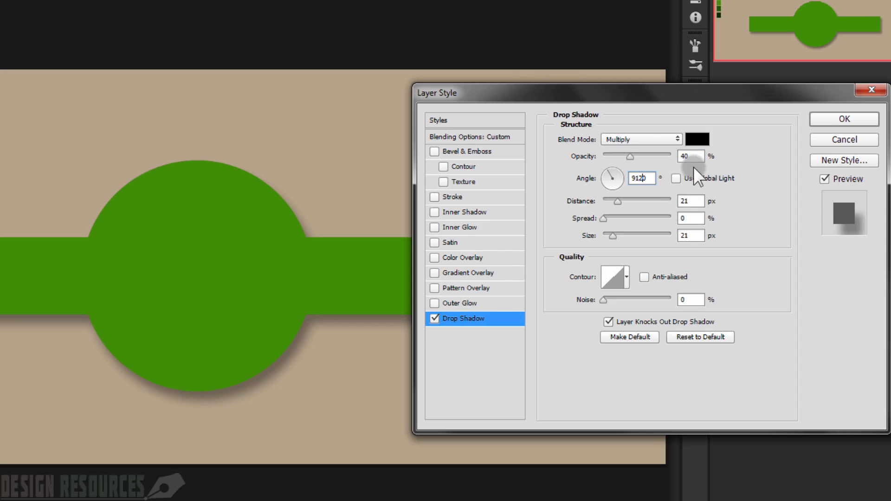
key(Right)
key(Right)
key(BackSpace)
key(BackSpace)
Step: Set the drop shadow's distance to 15 px and its size to 32 px
click(692, 201)
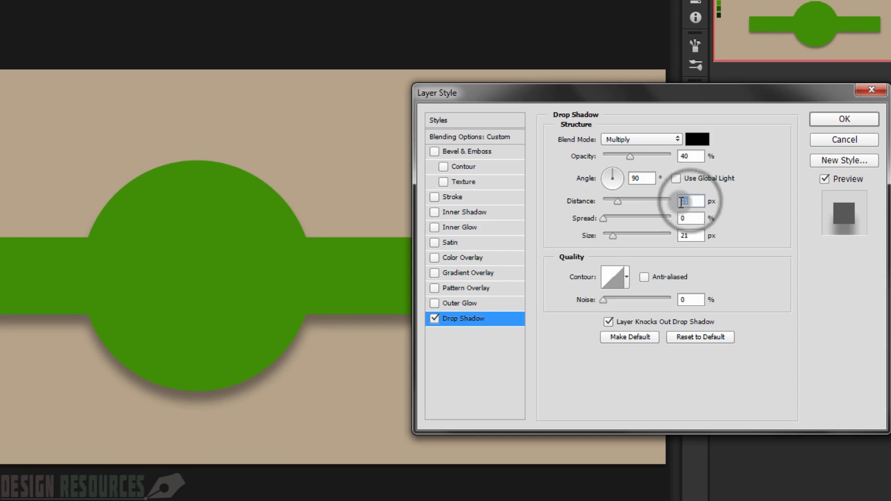
text(15)
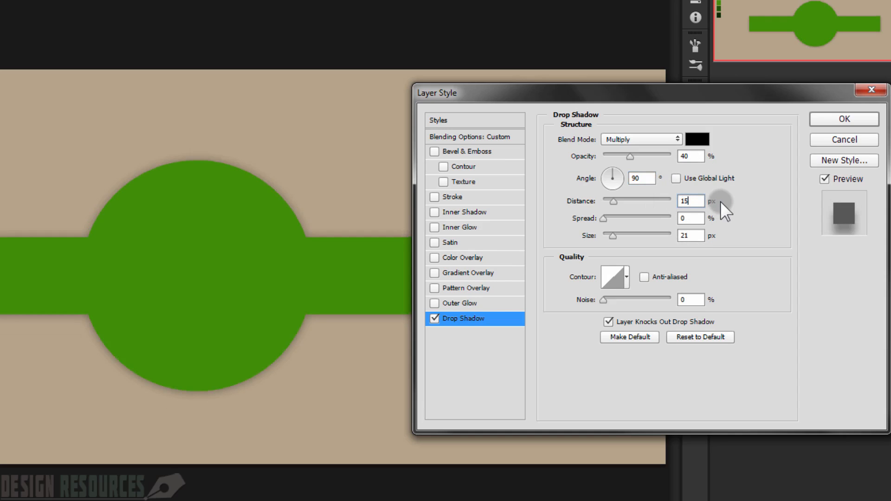
click(692, 235)
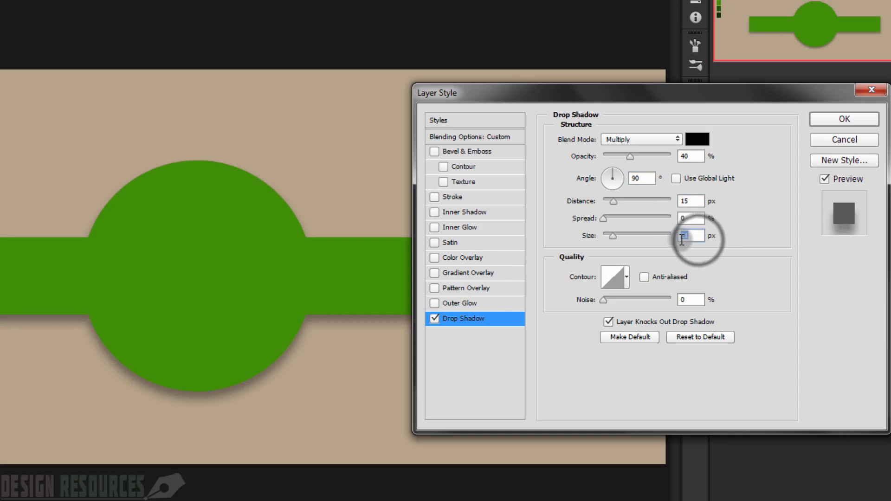
text(32)
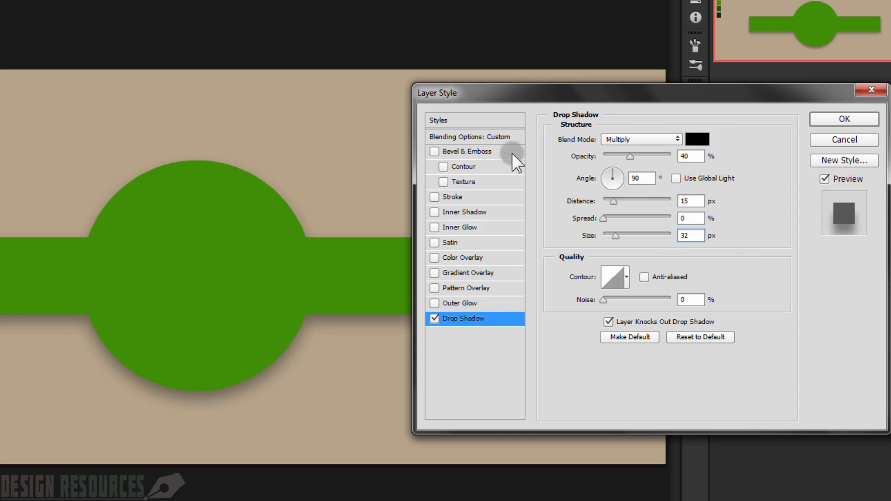
Step: Add an inner shadow to the TOP group with Normal blending, 100% opacity and a -90° angle, without global light
click(437, 212)
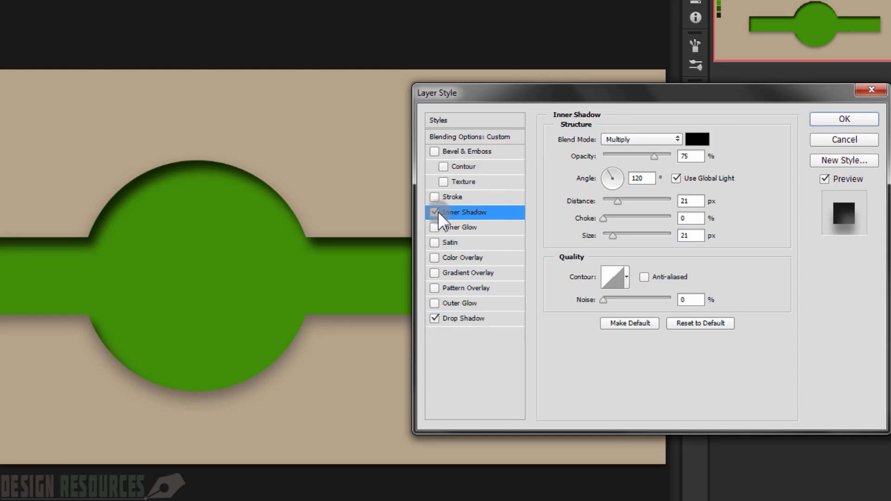
click(643, 139)
click(645, 147)
drag(654, 156, 677, 156)
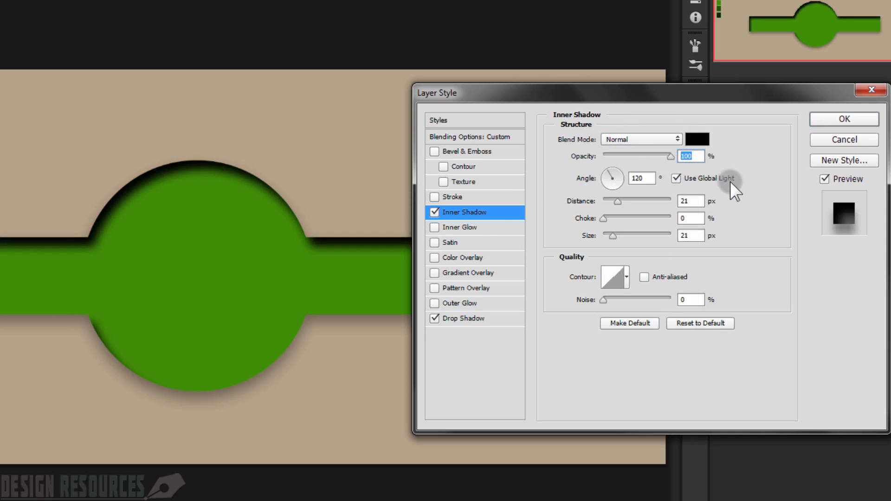
click(676, 178)
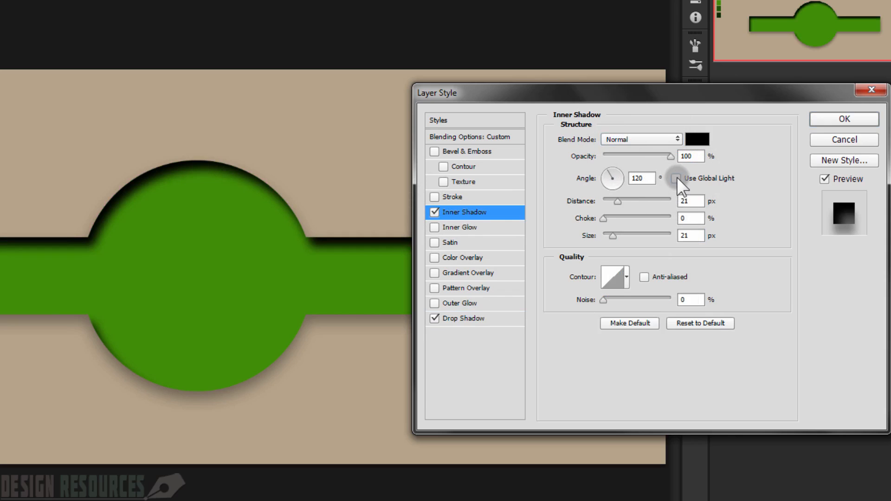
click(652, 180)
double_click(651, 179)
text(-90)
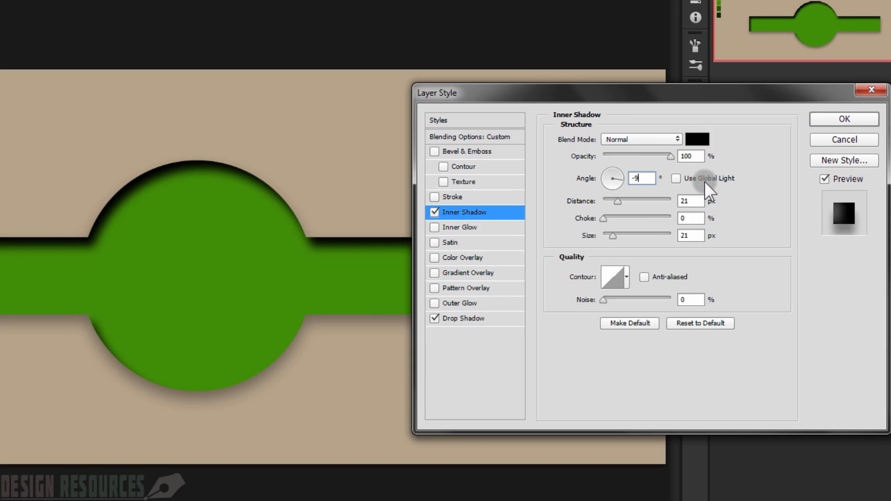
Step: Set the inner shadow's distance to 1 px and its size to 0 px
click(692, 200)
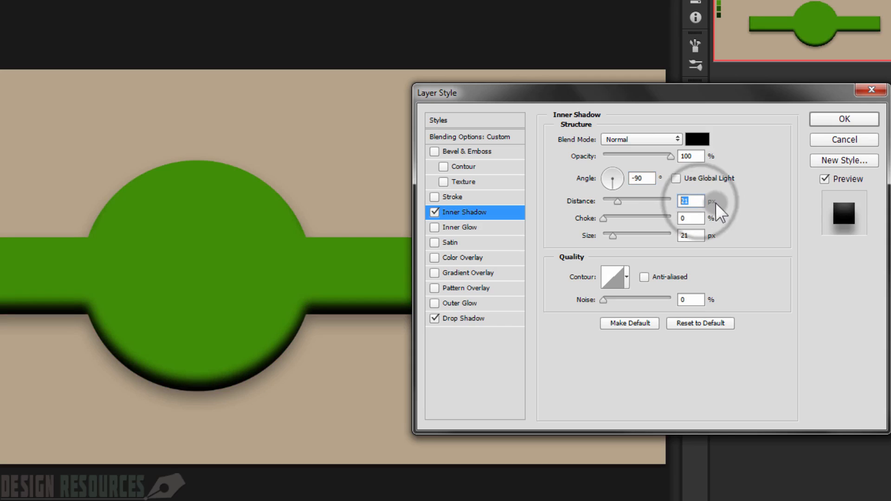
text(1)
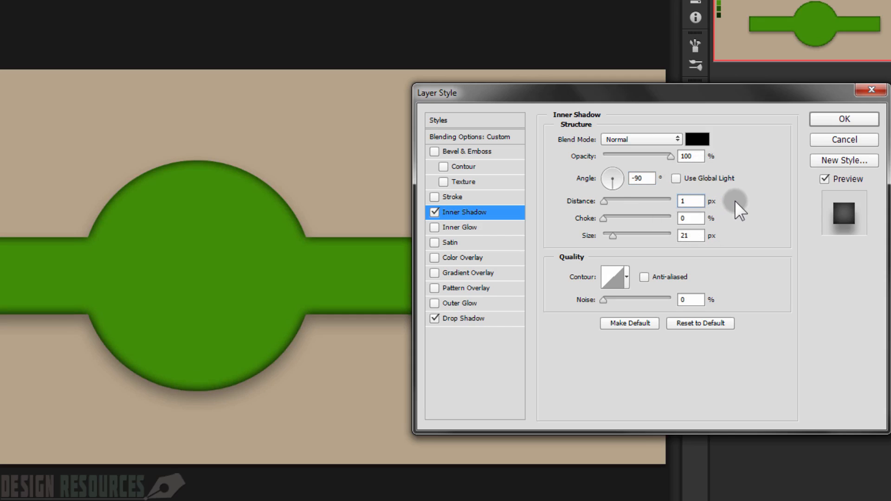
click(681, 237)
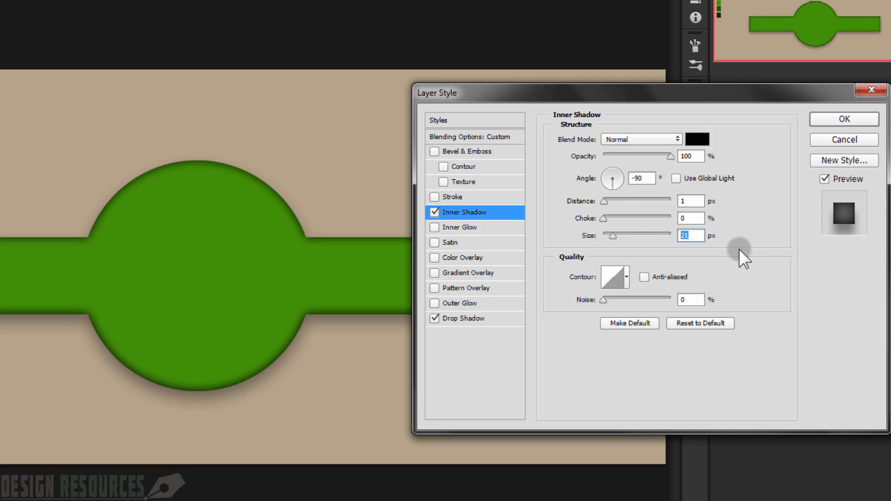
text(0)
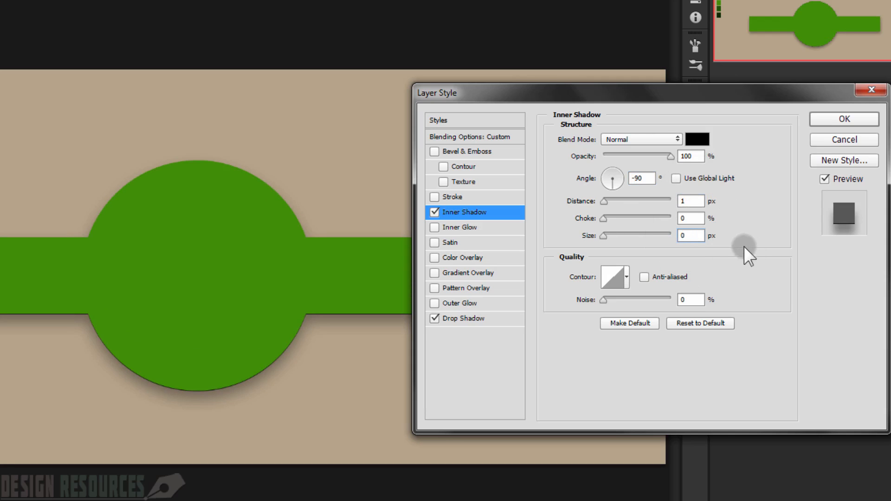
Step: Color the inner shadow light green #b0d877, apply the layer style and collapse the TOP group's effects list
click(698, 139)
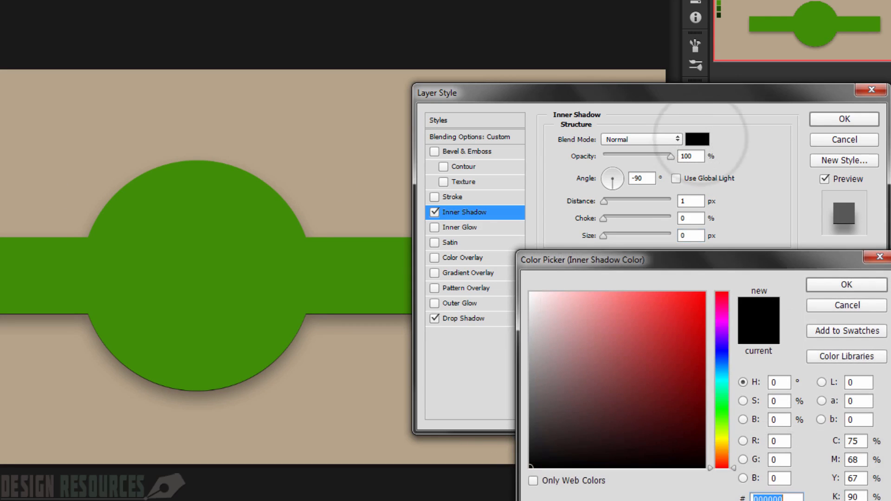
text(b0d877)
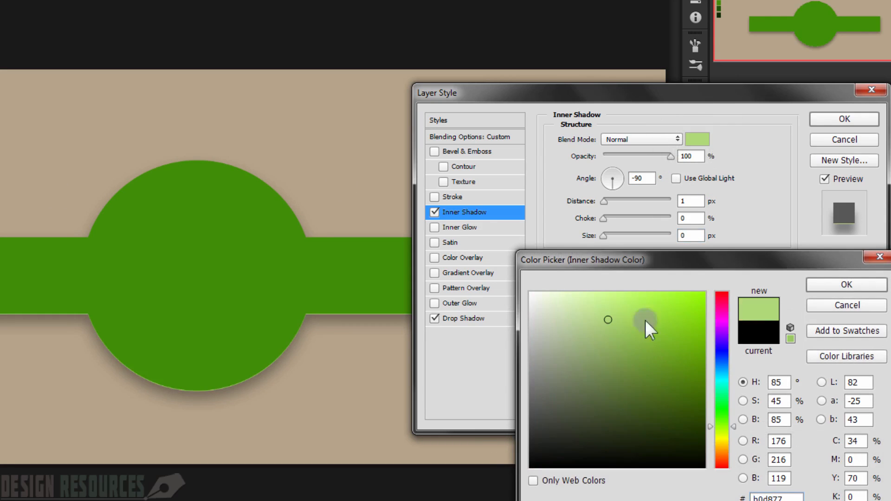
click(836, 286)
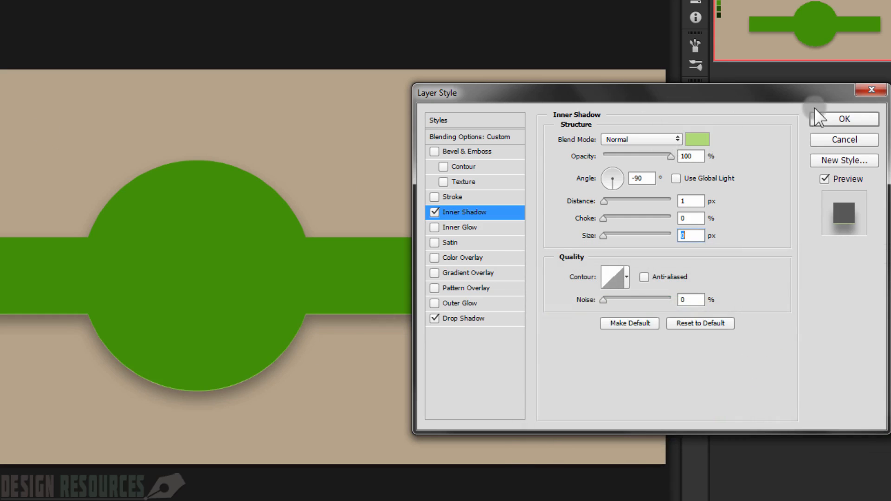
click(838, 119)
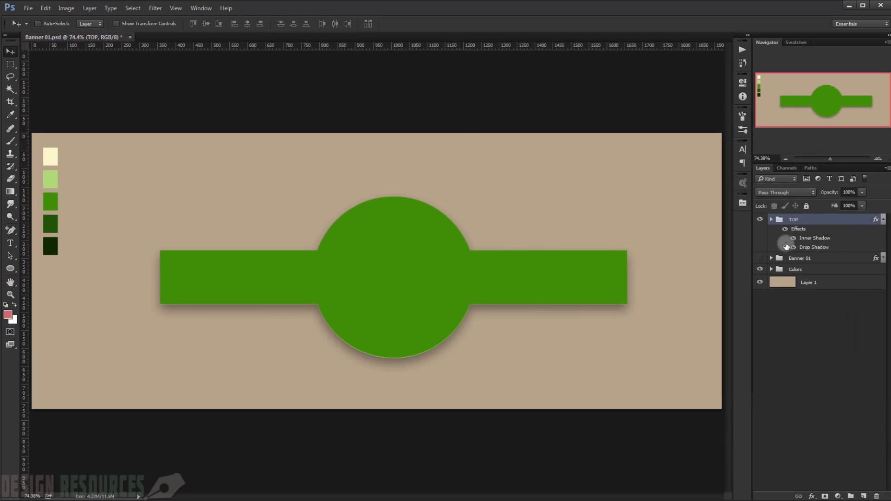
click(883, 220)
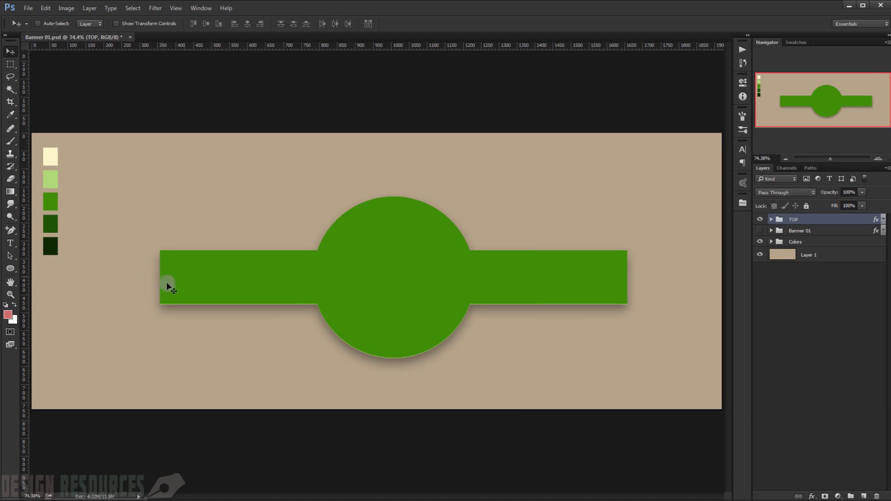
Step: Create a 300 x 150 px rectangle shape in the empty area above the banner's left end
click(14, 269)
click(27, 268)
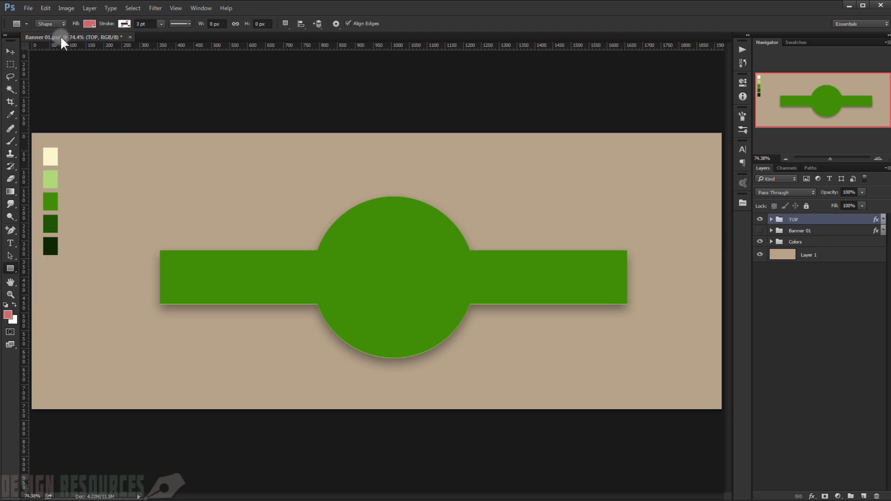
click(53, 23)
click(809, 300)
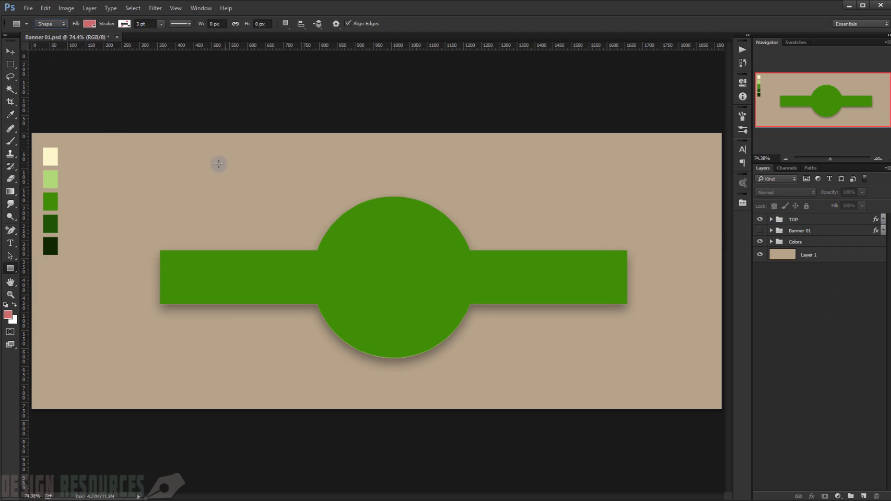
click(176, 184)
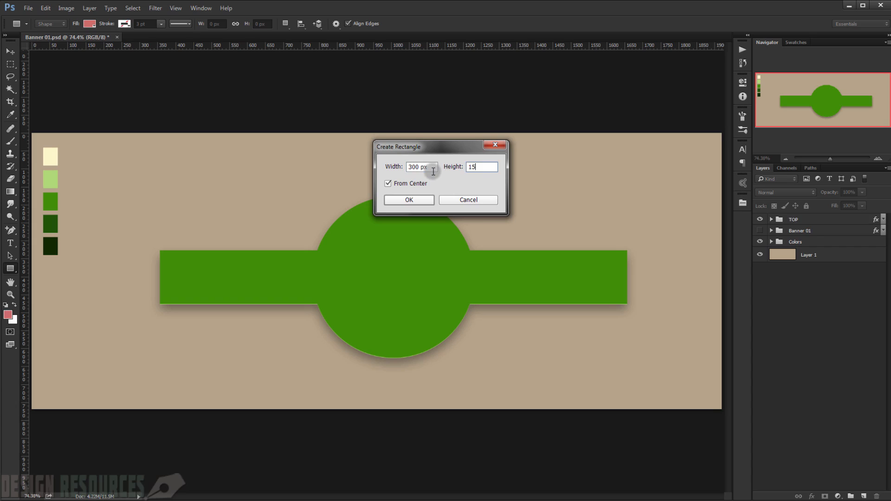
key(Return)
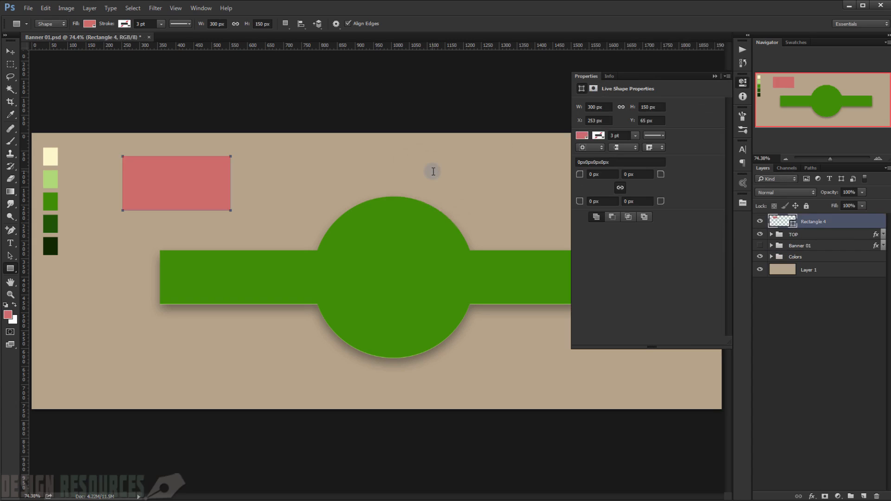
Step: Place the new rectangle's layer directly beneath the TOP group, checking the stacking by briefly hiding and reshowing the group
click(715, 76)
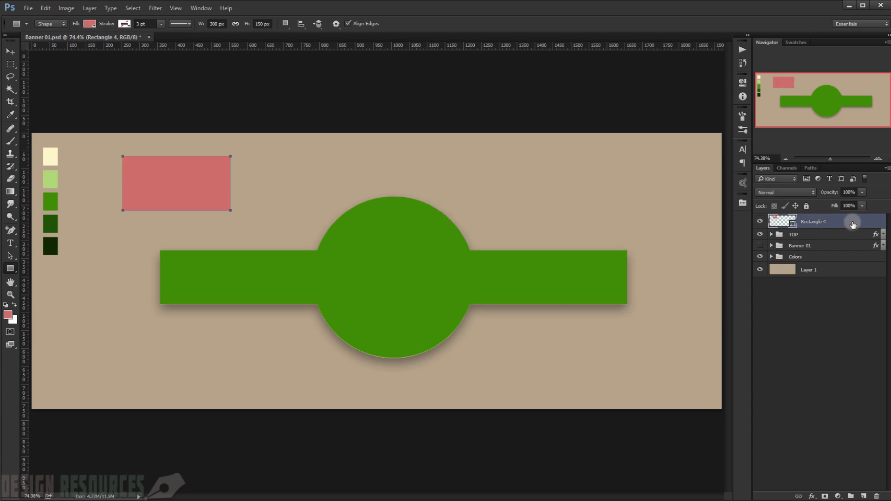
drag(842, 223, 808, 241)
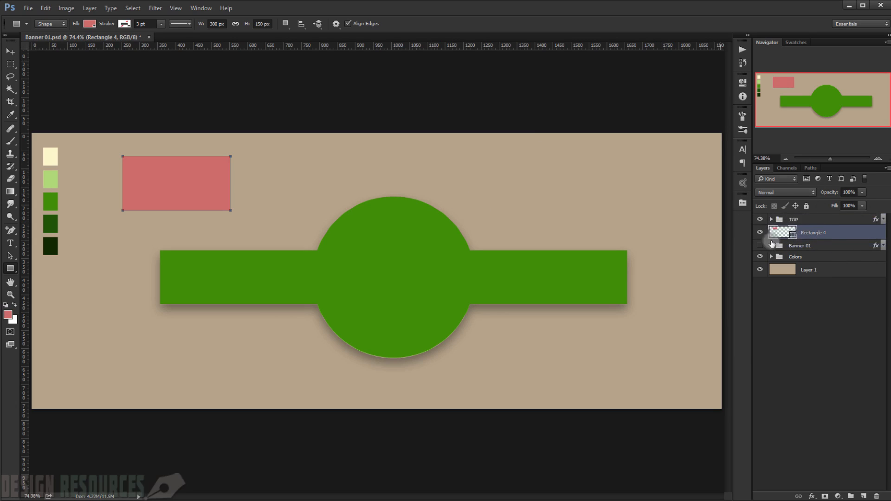
click(760, 220)
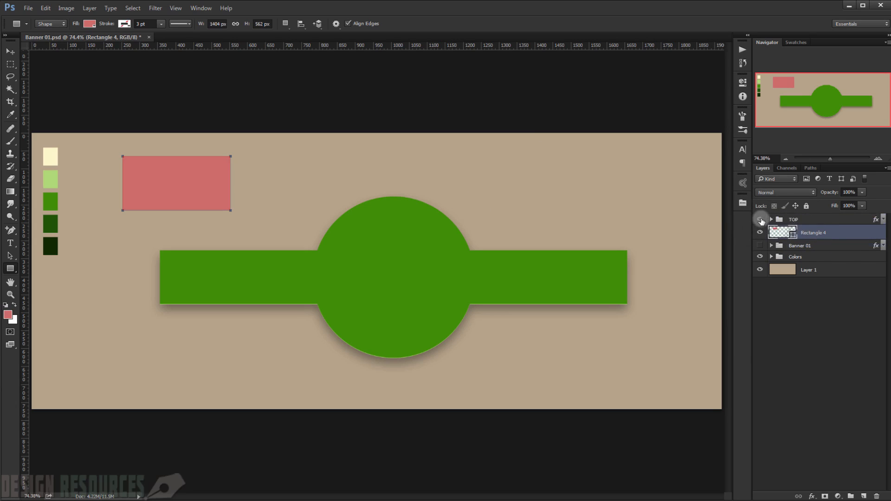
click(761, 220)
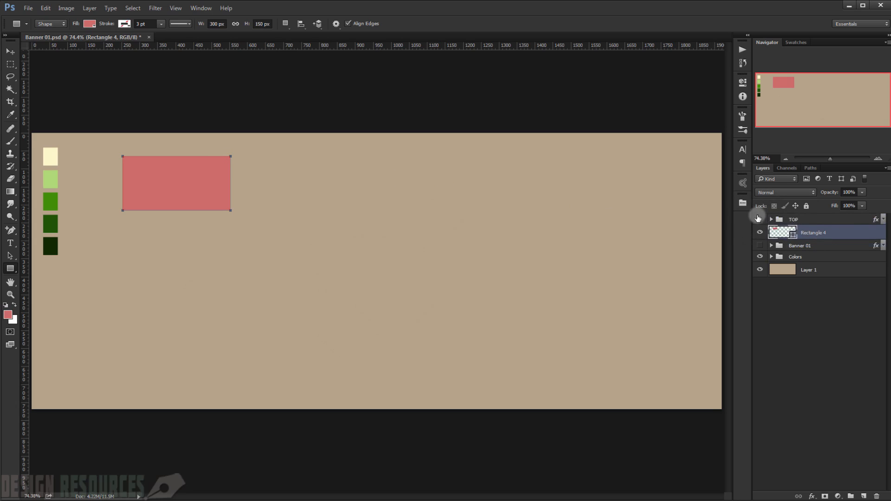
click(761, 220)
Step: Move the rectangle down behind the banner's left end so it overlaps the lower-left corner as a ribbon tail
click(9, 52)
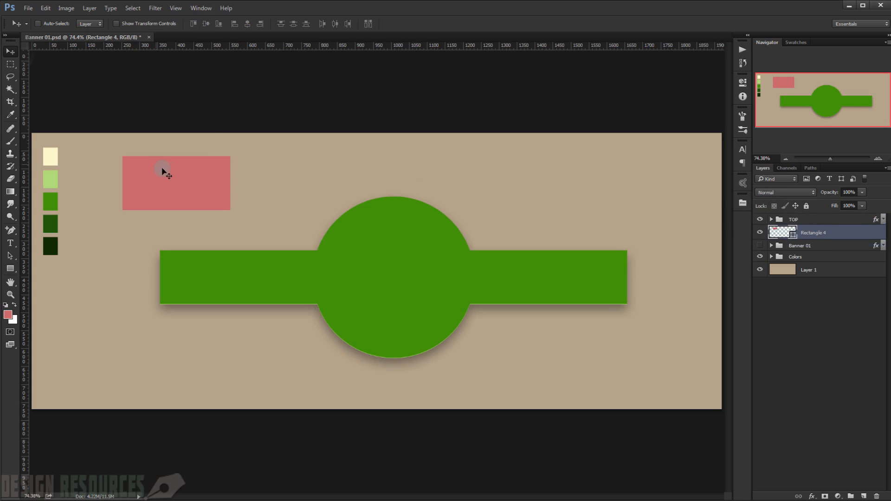
drag(175, 175, 146, 297)
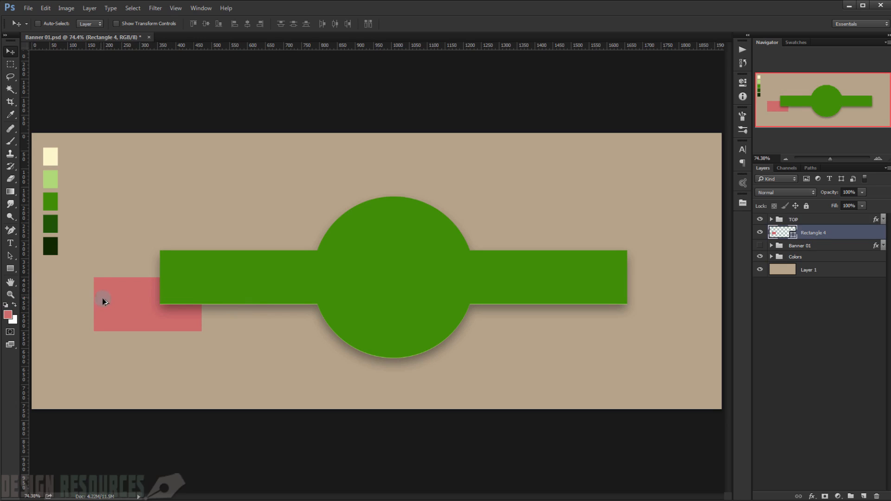
scroll(103, 302, up, 3)
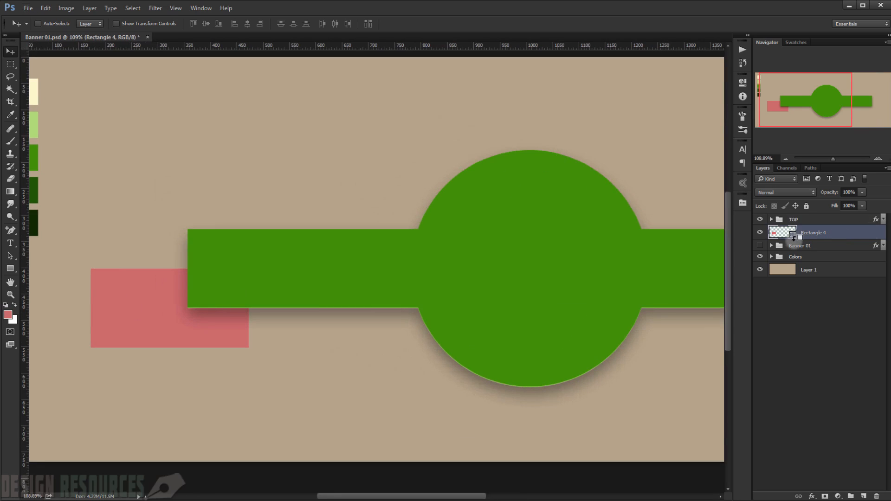
scroll(593, 241, down, 3)
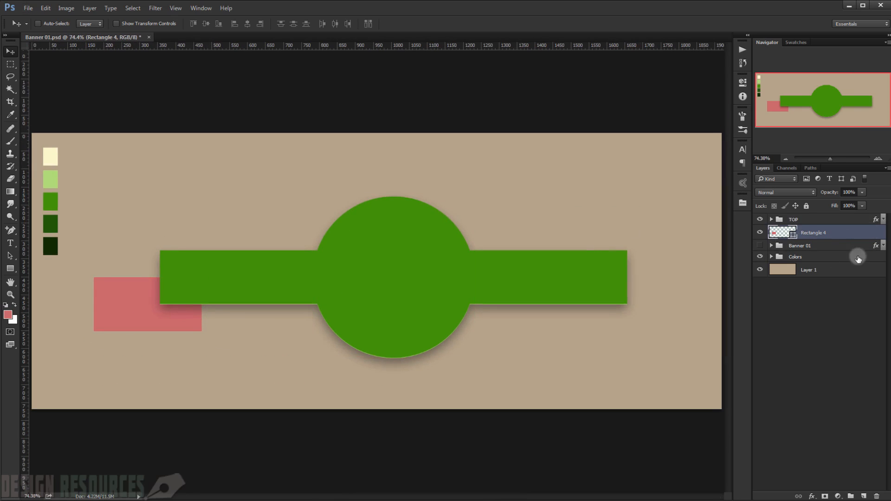
Step: Recolor the ribbon tail rectangle with the dark green sampled from the fourth palette swatch
double_click(783, 232)
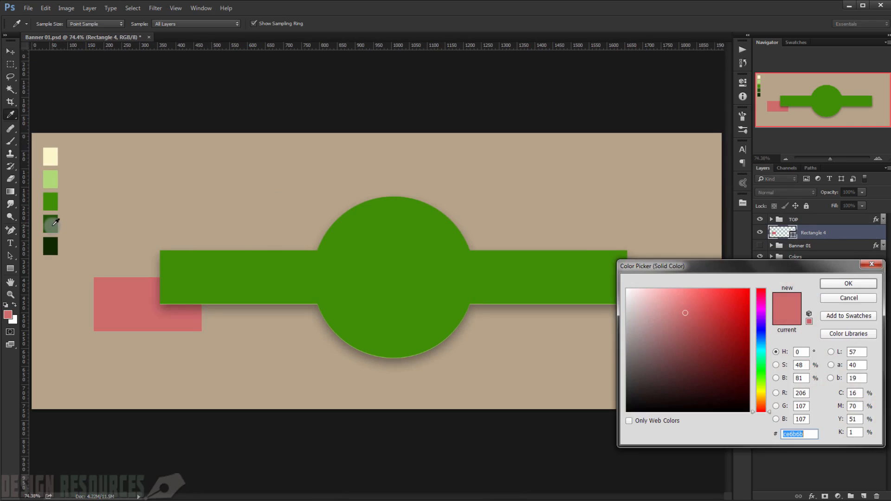
click(54, 225)
click(860, 284)
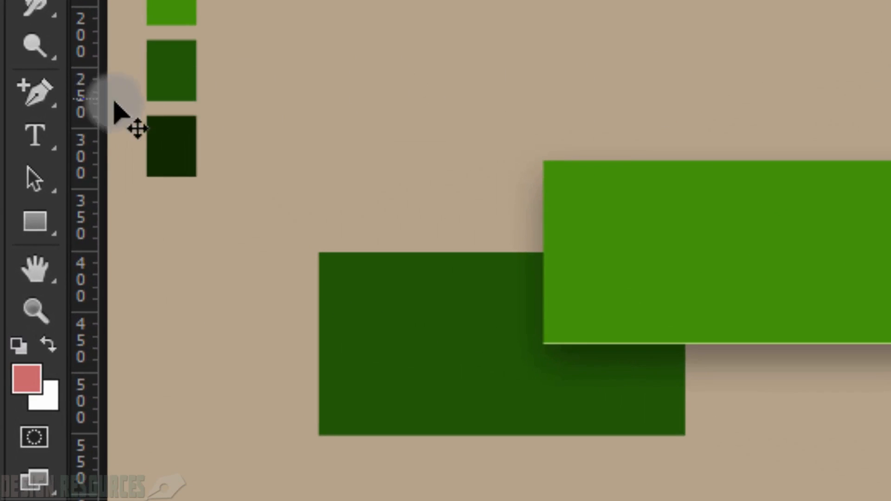
Step: Add an anchor point midway along the tail's left edge, aligned with a temporary horizontal guide at the banner's lower edge, and remove the guide
click(14, 230)
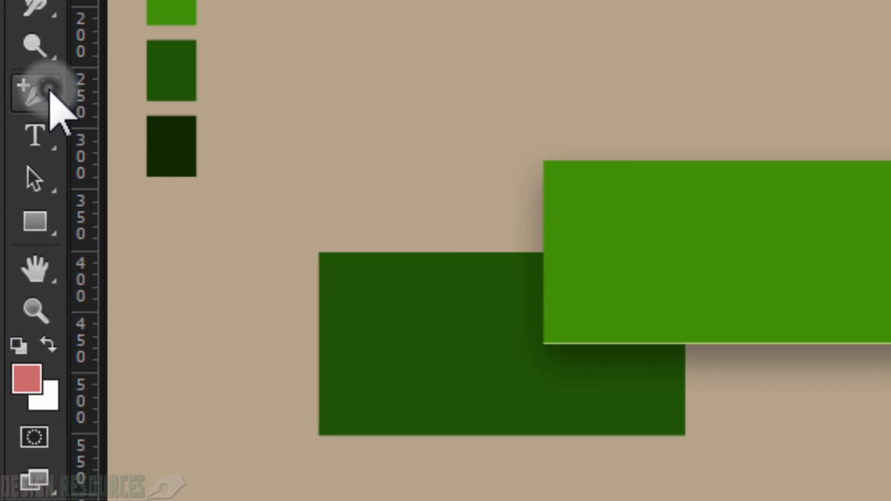
drag(50, 91, 139, 149)
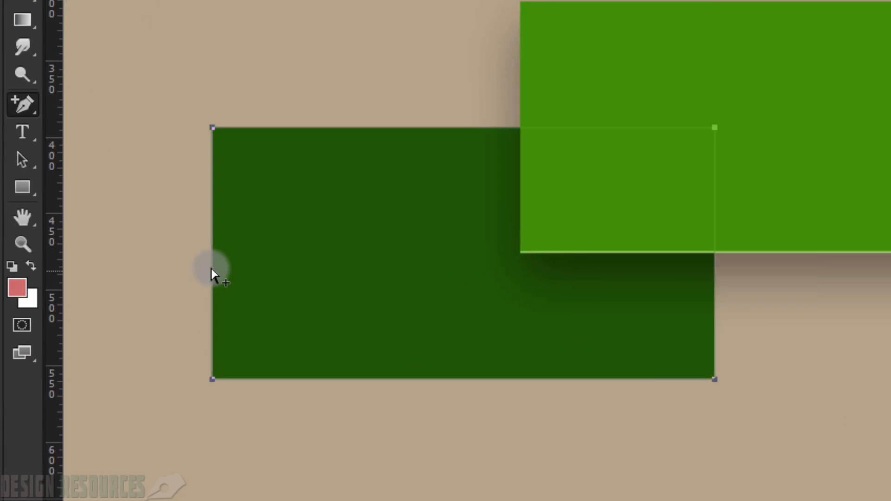
scroll(211, 274, up, 3)
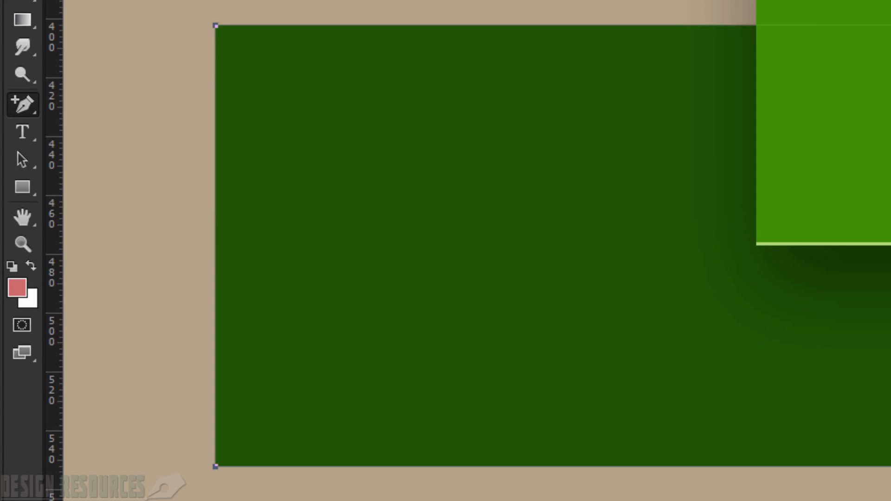
drag(657, 0, 656, 245)
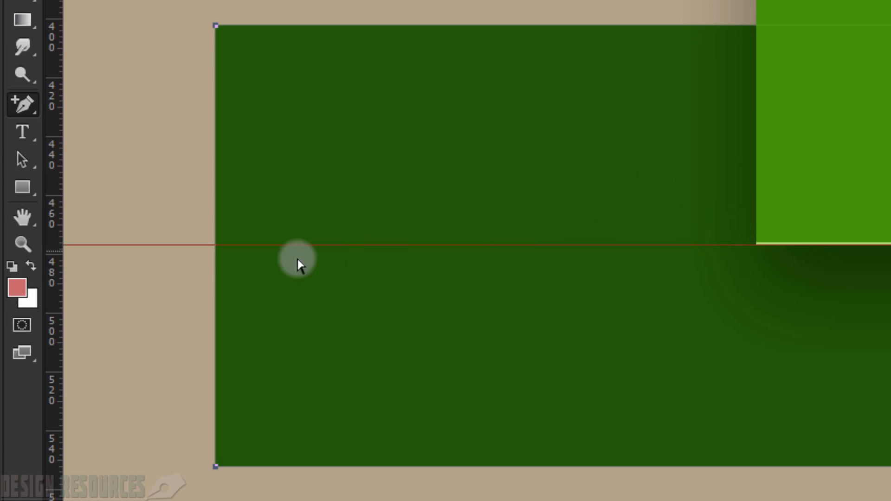
click(215, 245)
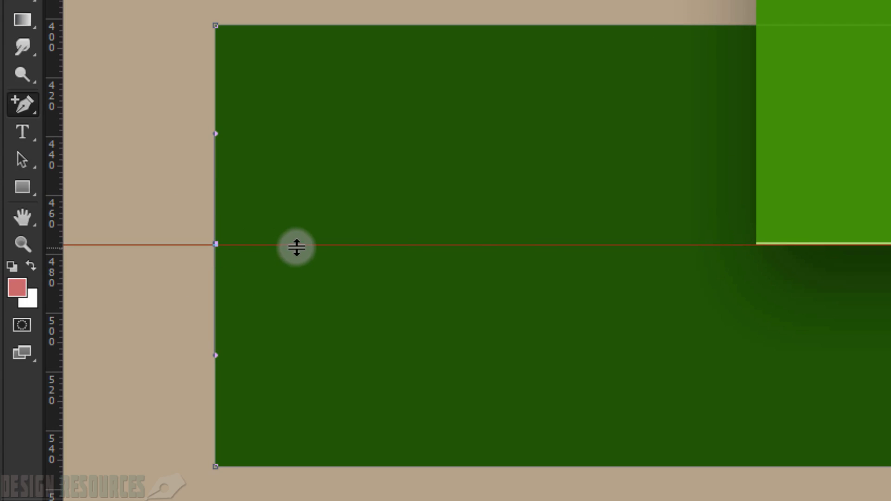
drag(297, 248, 367, 1)
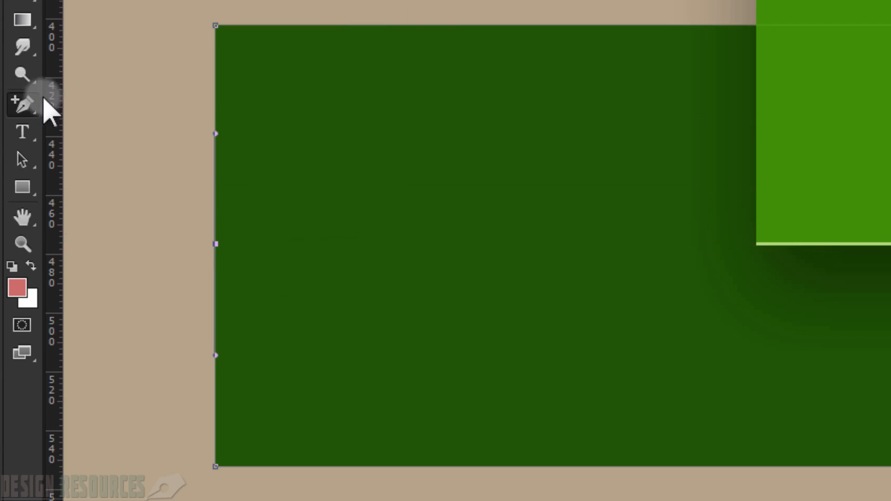
Step: Try converting the new left-edge anchor to a corner point and moving it inward, and undo the changes
drag(22, 105, 80, 99)
scroll(218, 251, up, 2)
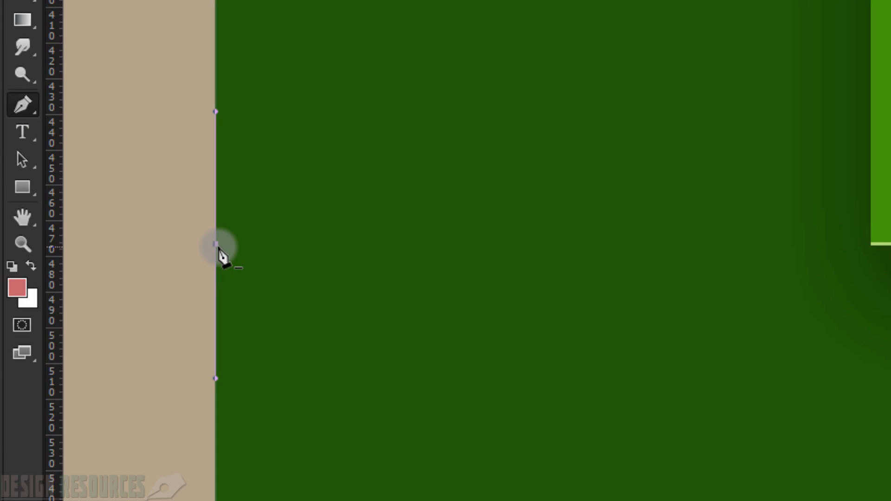
click(217, 245)
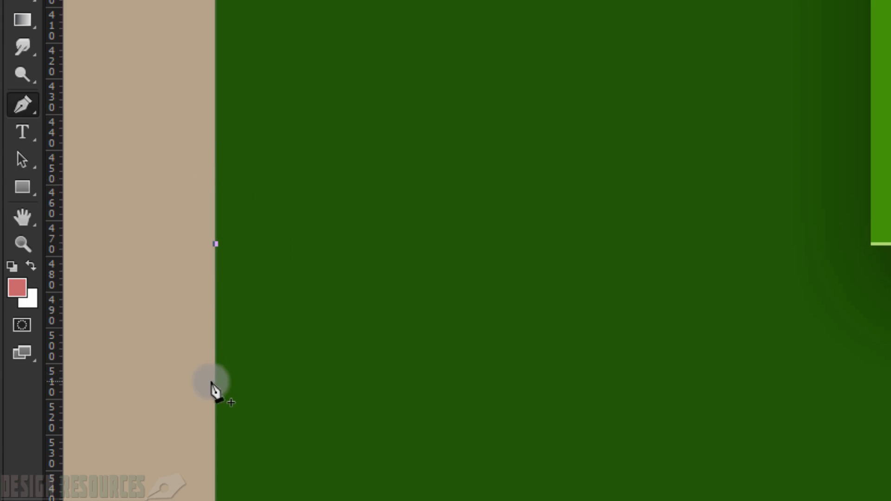
drag(32, 158, 92, 176)
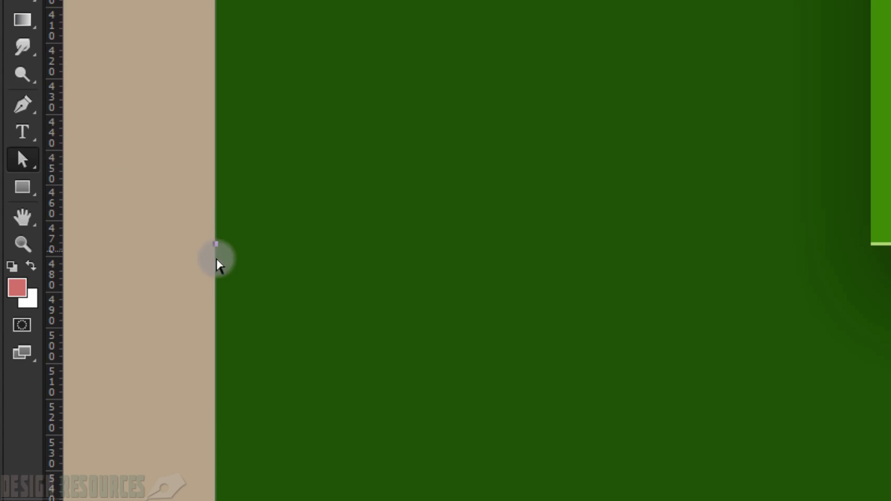
click(216, 245)
drag(217, 245, 231, 247)
key(ctrl+z)
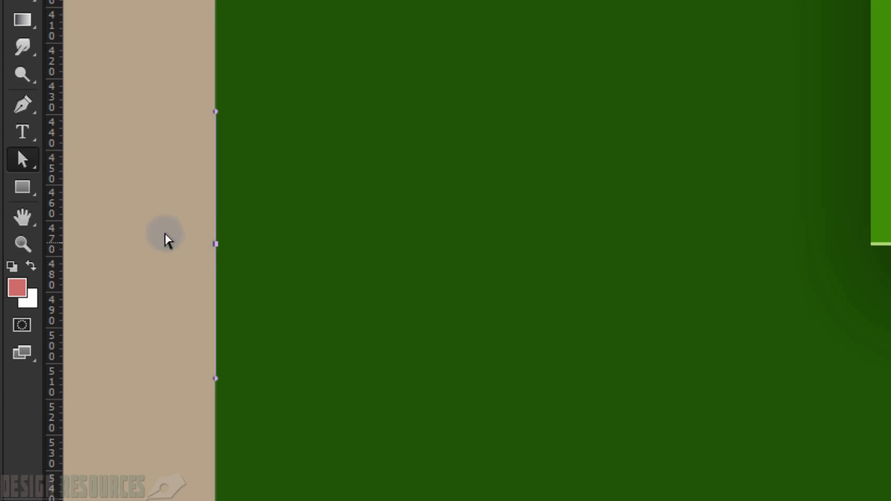
Step: Remove the direction handles from the tail's left-edge midpoint anchor with the Pen tool
click(23, 104)
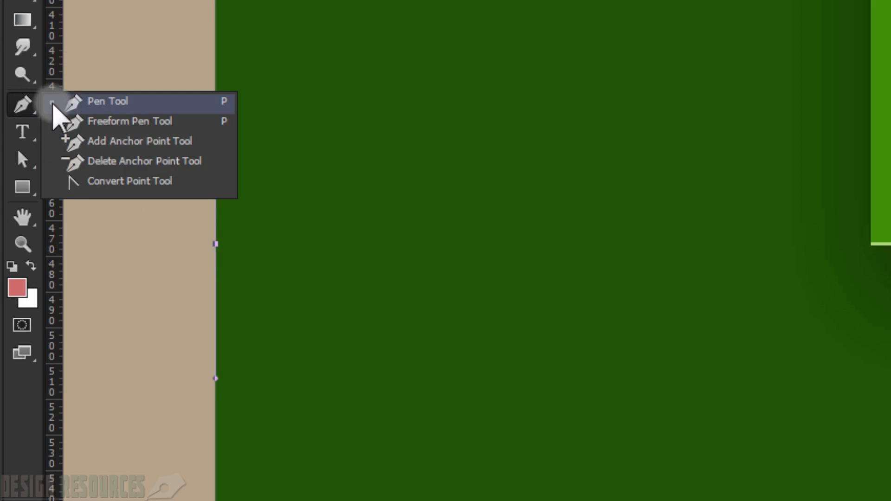
click(54, 104)
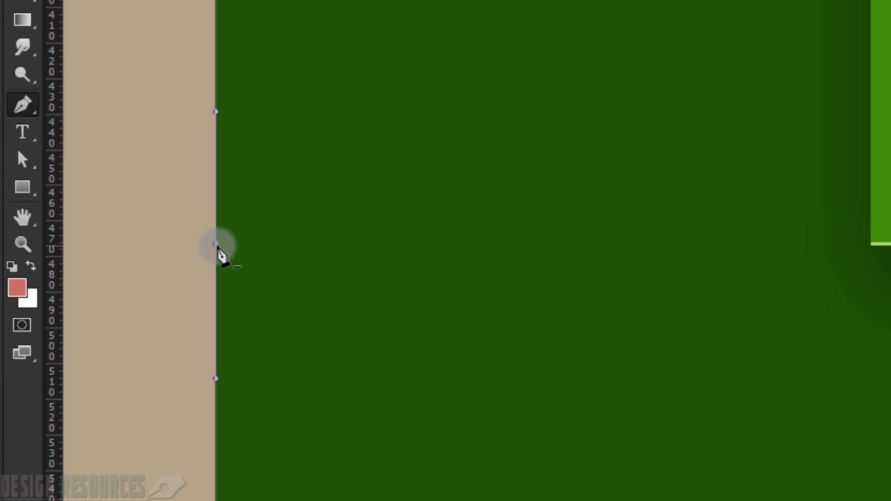
click(218, 248)
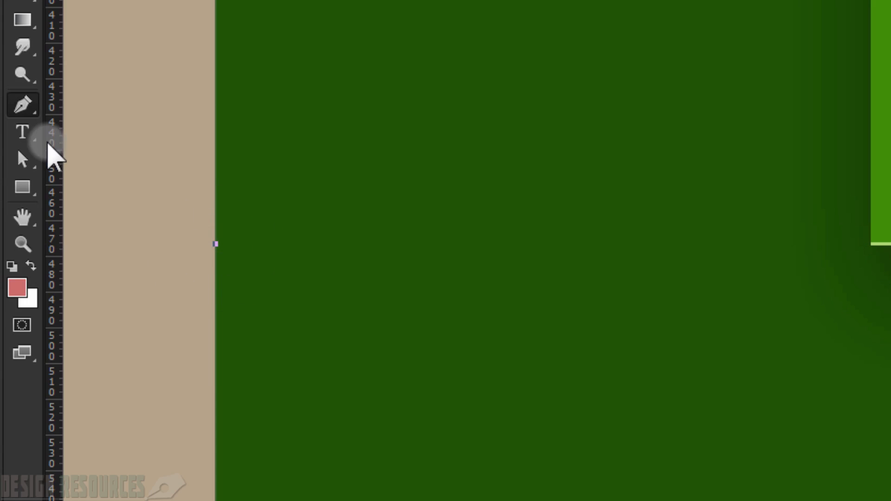
Step: Move the midpoint anchor about 95 px inward to cut a V-shaped notch in the ribbon tail, and deselect the path
click(28, 159)
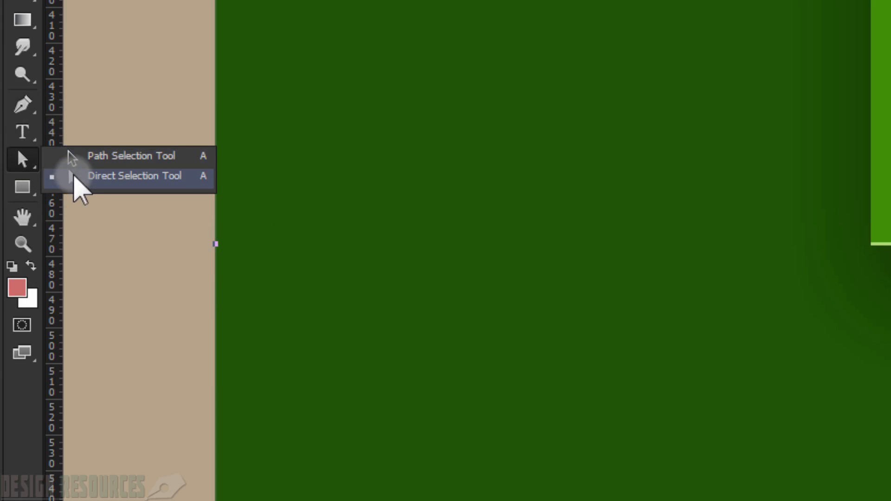
click(75, 177)
click(221, 252)
drag(217, 248, 555, 287)
scroll(318, 235, down, 8)
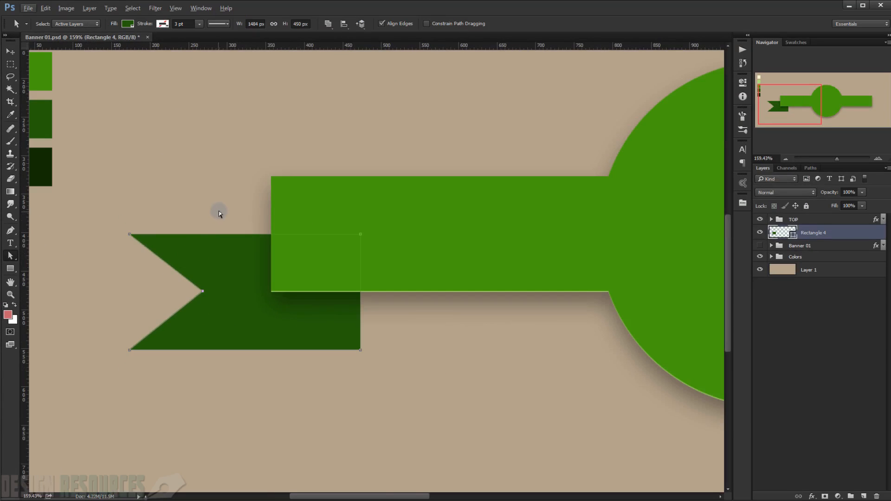
click(218, 211)
scroll(191, 241, down, 1)
scroll(191, 240, down, 1)
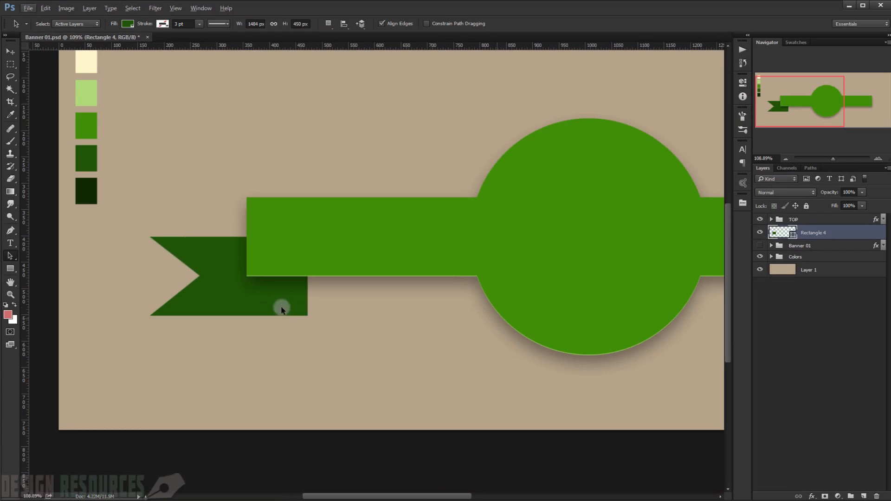
Step: Add vertical guides at the banner's left end and the tail's right edge, and horizontal guides at the tail's upper and lower edges
scroll(281, 310, up, 1)
scroll(231, 304, up, 1)
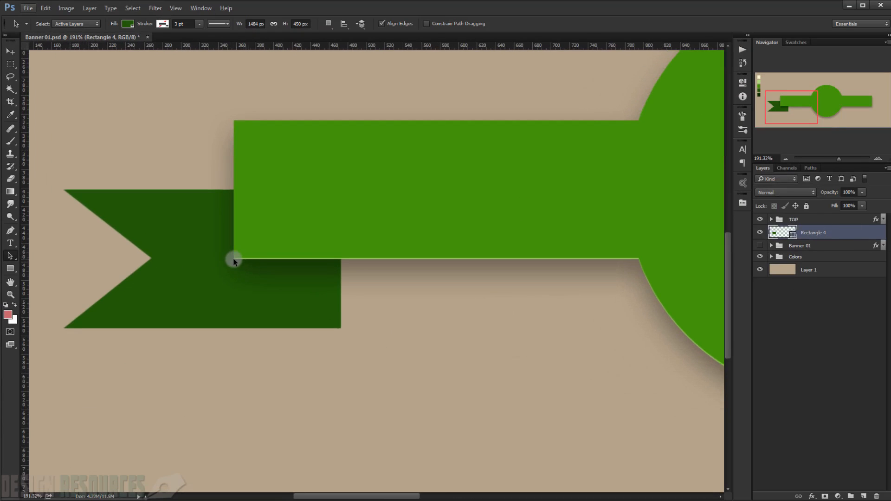
scroll(180, 243, up, 1)
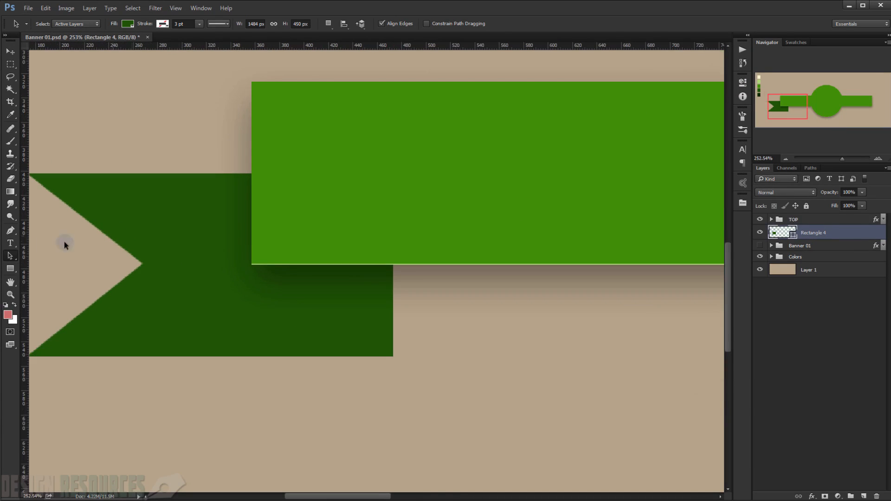
drag(24, 253, 252, 263)
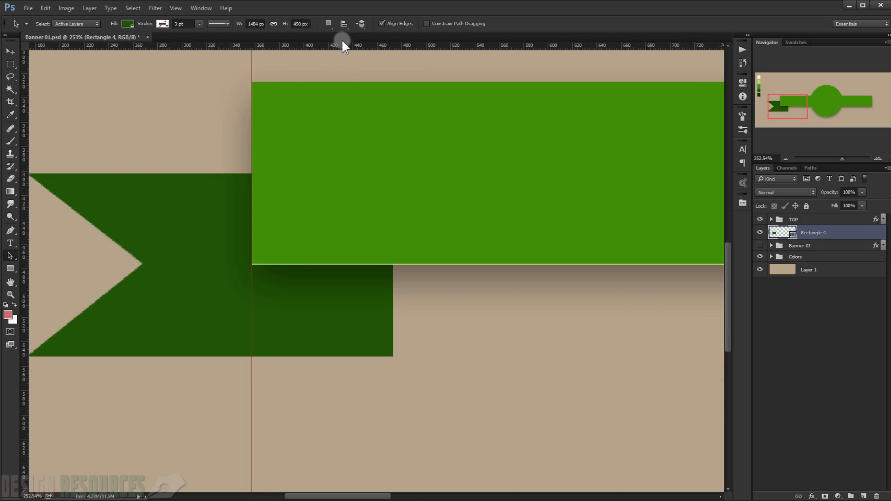
drag(342, 43, 320, 180)
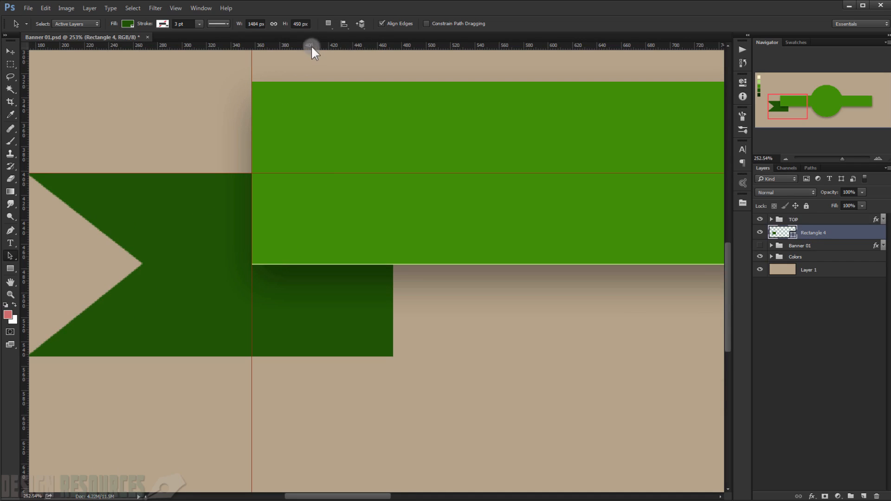
drag(311, 46, 317, 357)
drag(25, 224, 393, 260)
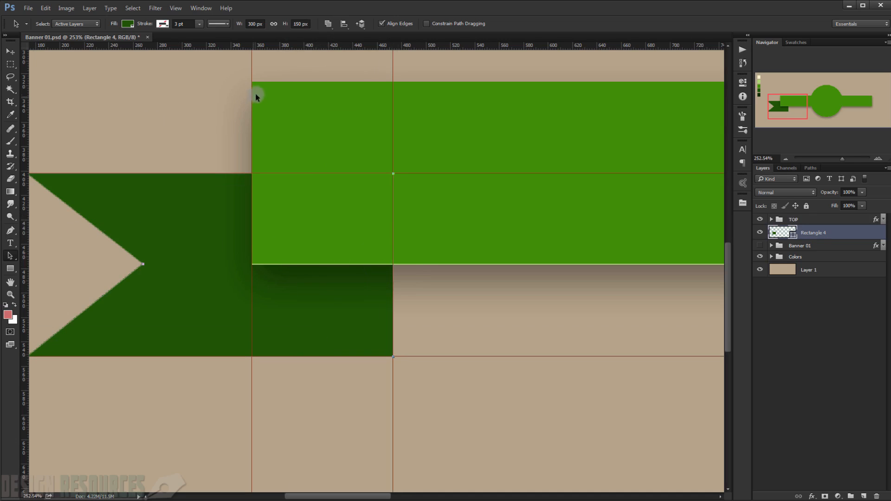
Step: Draw a four-sided fold shape about 115 by 150 px with the Pen tool at the tail's inner end, and place its layer beneath the TOP group
click(11, 232)
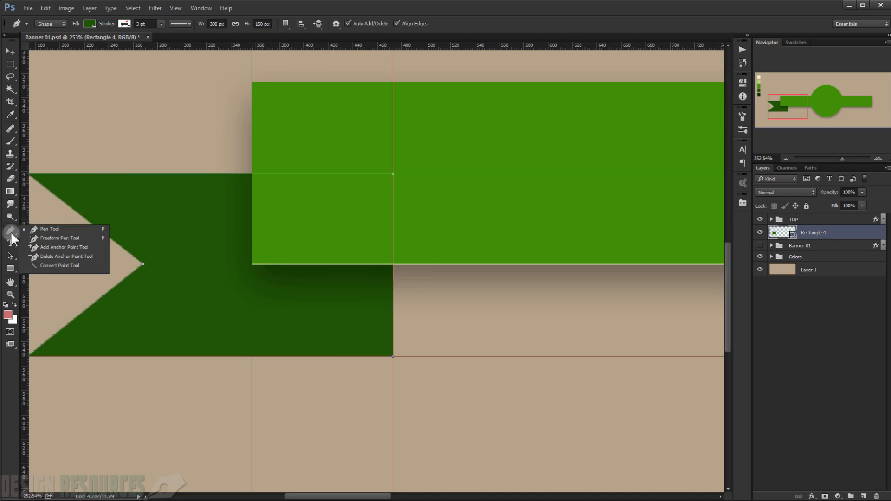
click(33, 229)
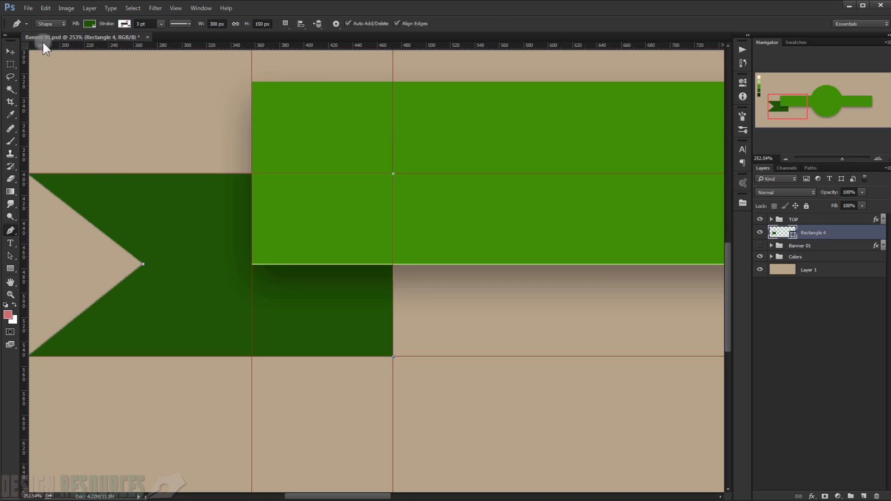
click(49, 26)
click(823, 297)
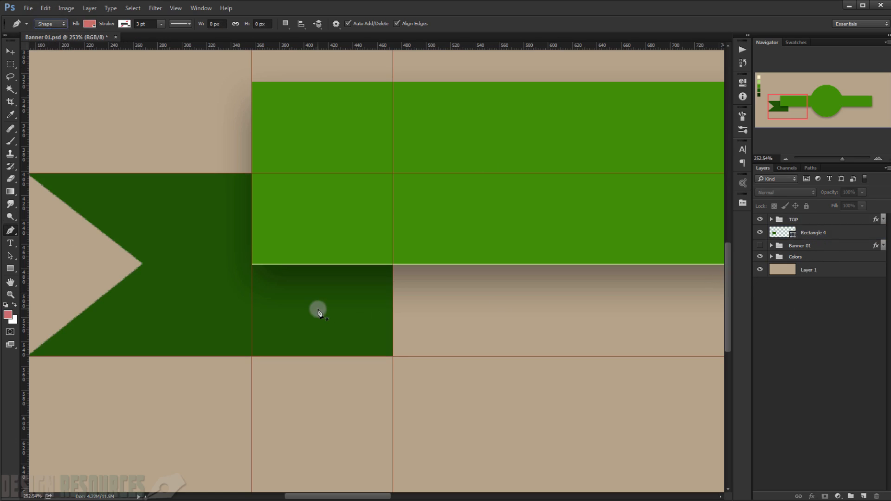
click(393, 357)
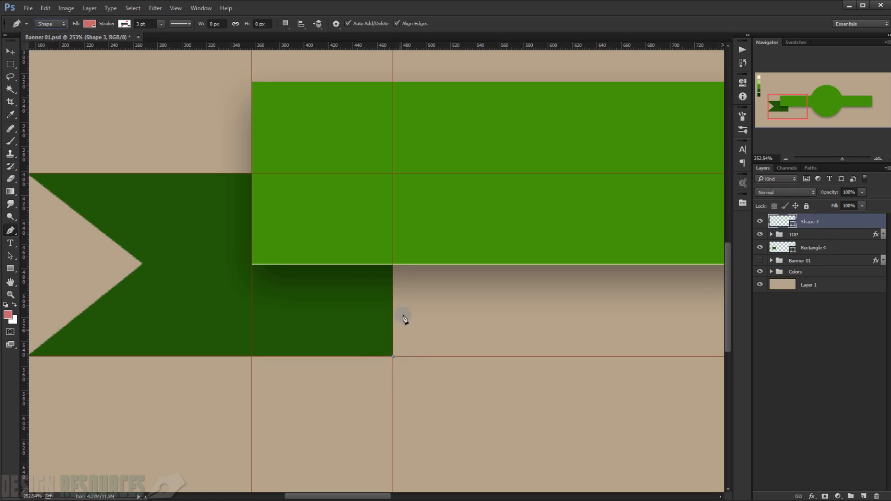
click(393, 175)
click(252, 174)
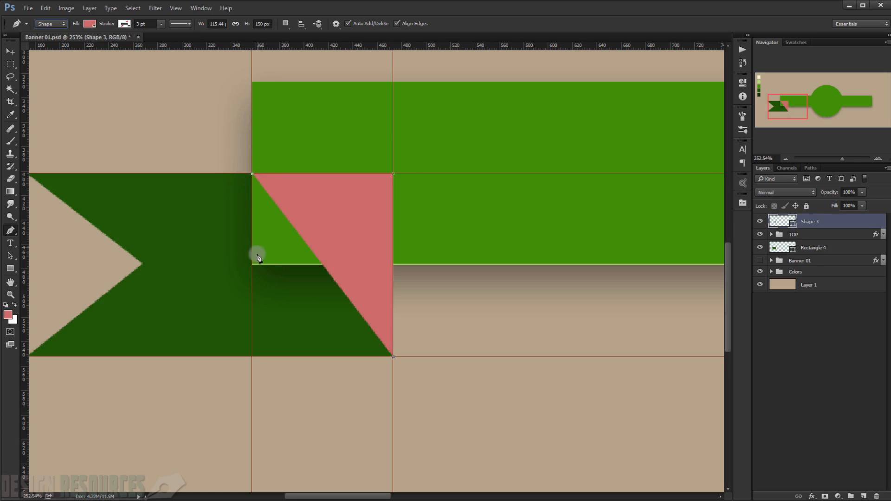
click(252, 265)
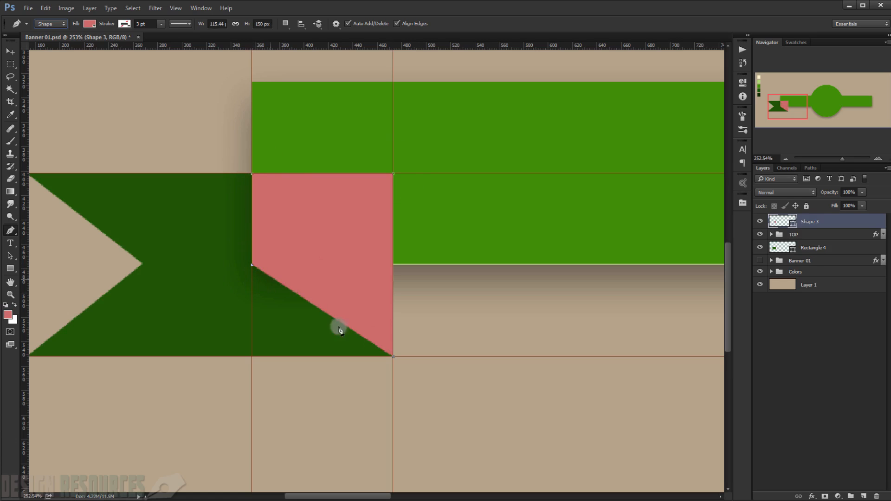
click(394, 357)
drag(839, 223, 833, 244)
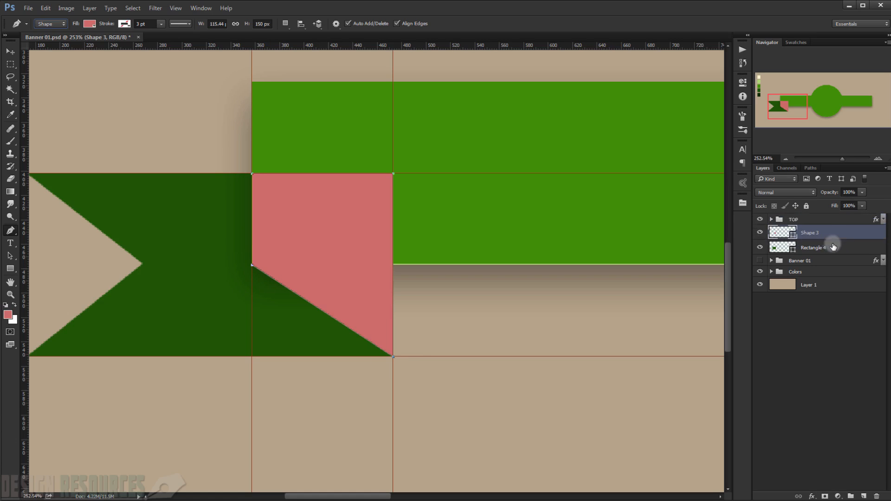
click(836, 324)
Step: Recolor the fold shape with the darkest green palette swatch (0f2a01), and deselect the layer
double_click(784, 233)
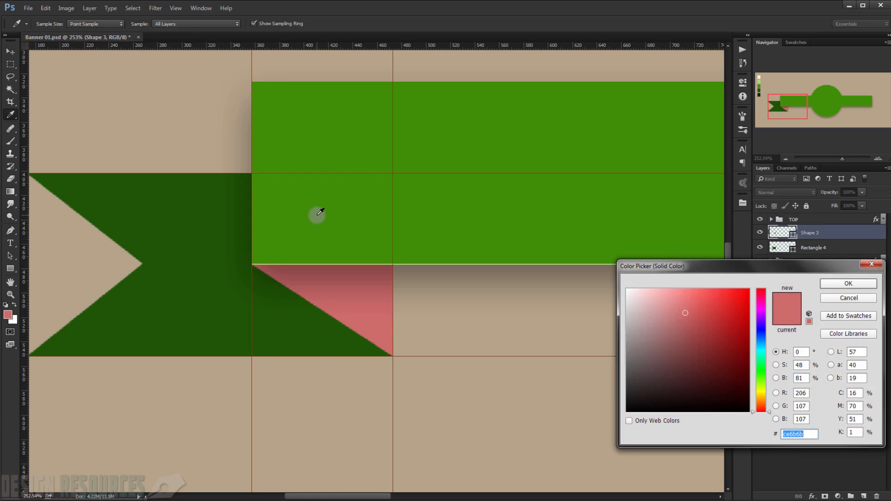
drag(169, 181, 341, 207)
click(76, 114)
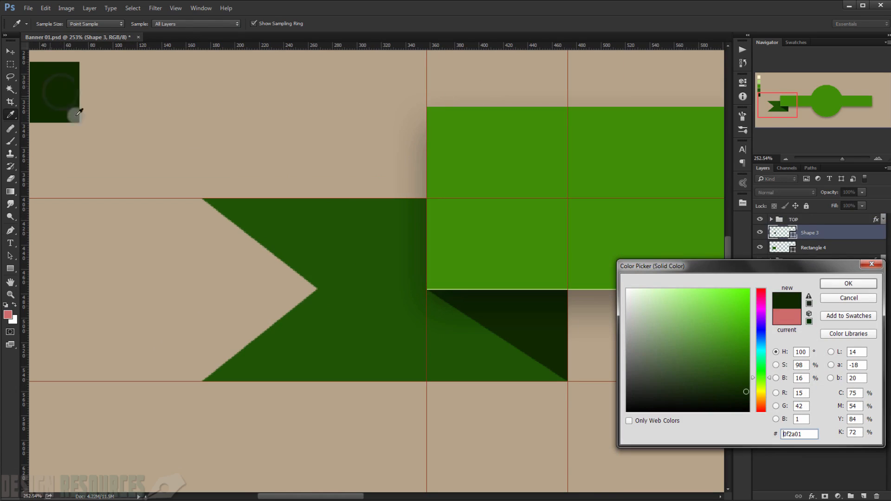
click(847, 288)
click(849, 332)
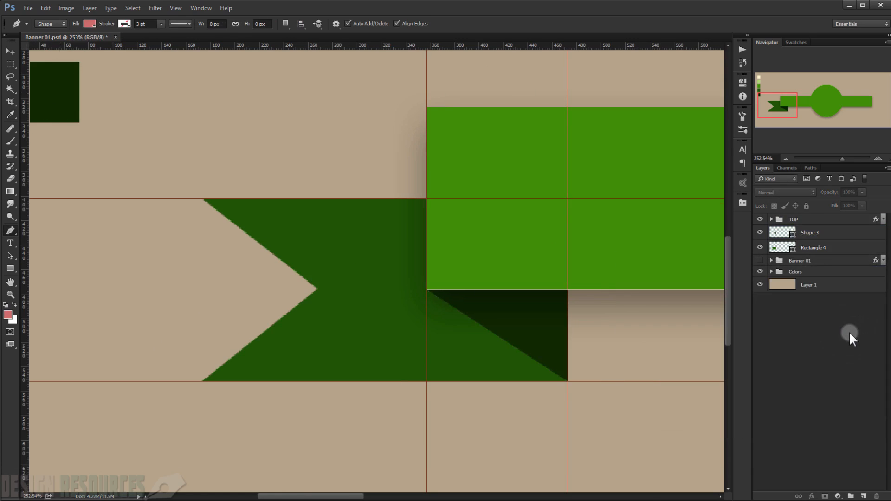
Step: Remove the two vertical and two horizontal guides around the ribbon tail from the canvas
key(ctrl+0)
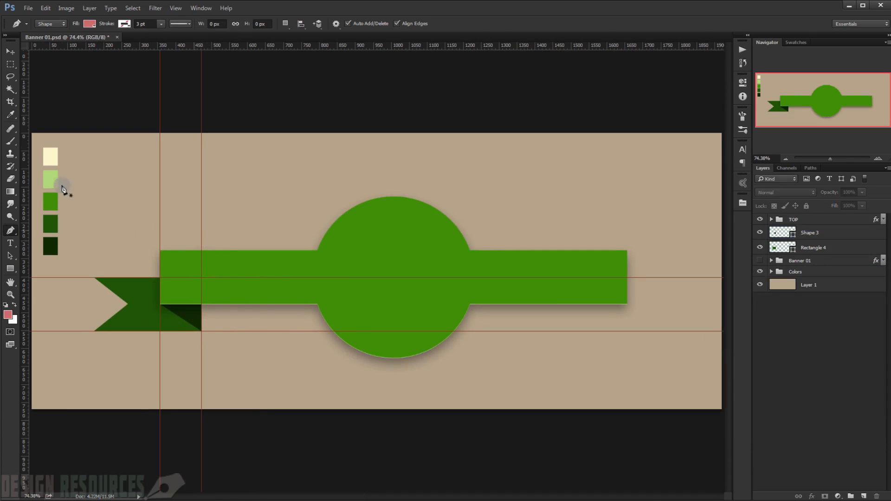
click(10, 51)
drag(203, 187, 201, 44)
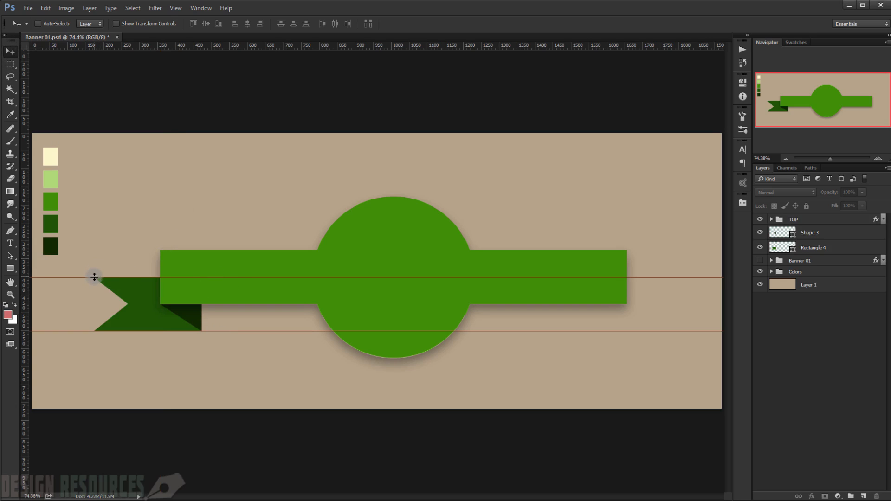
drag(94, 277, 153, 11)
drag(84, 332, 159, 2)
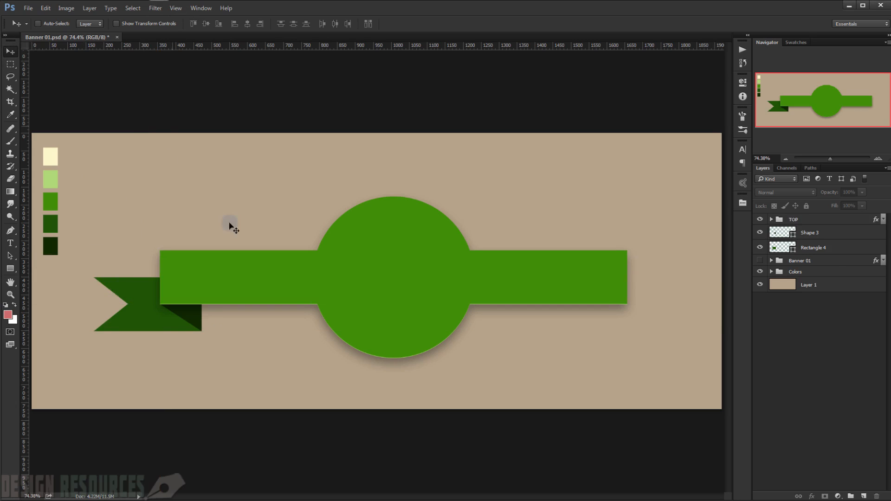
Step: Examine the folded tail up close, and toggle the Shape 3 layer's visibility to check which part it covers
scroll(146, 338, up, 2)
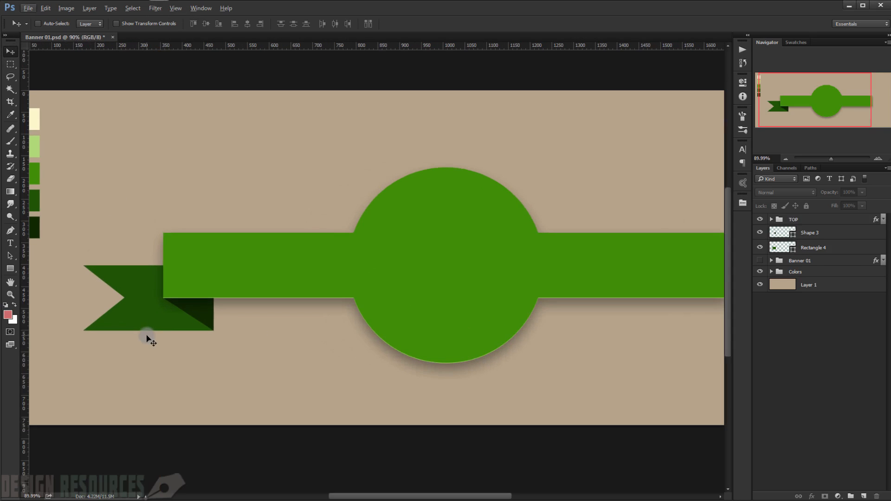
scroll(158, 311, up, 3)
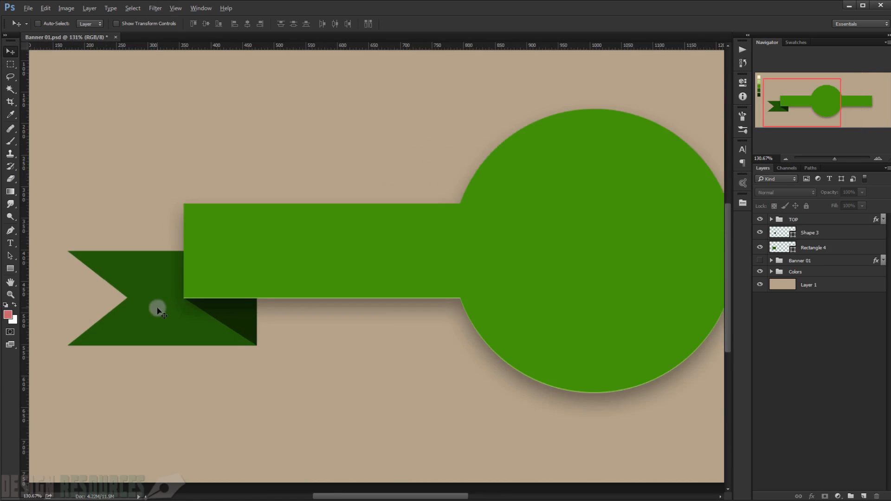
scroll(158, 311, up, 2)
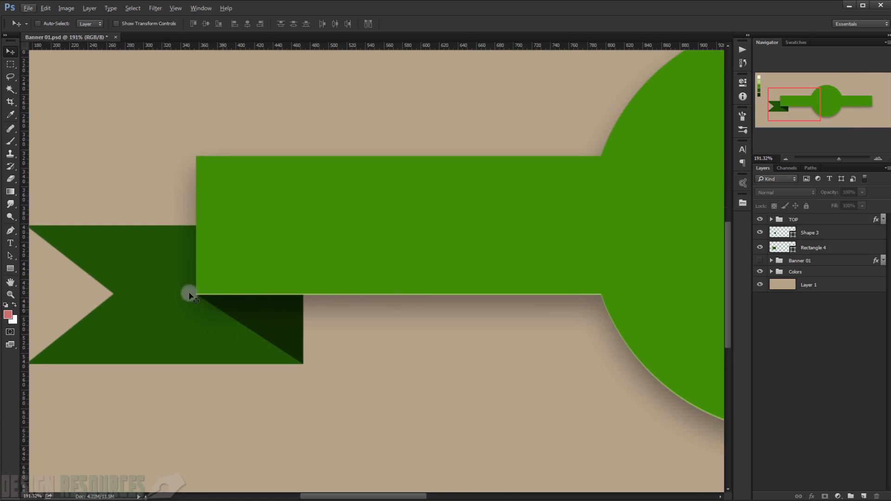
scroll(209, 342, down, 3)
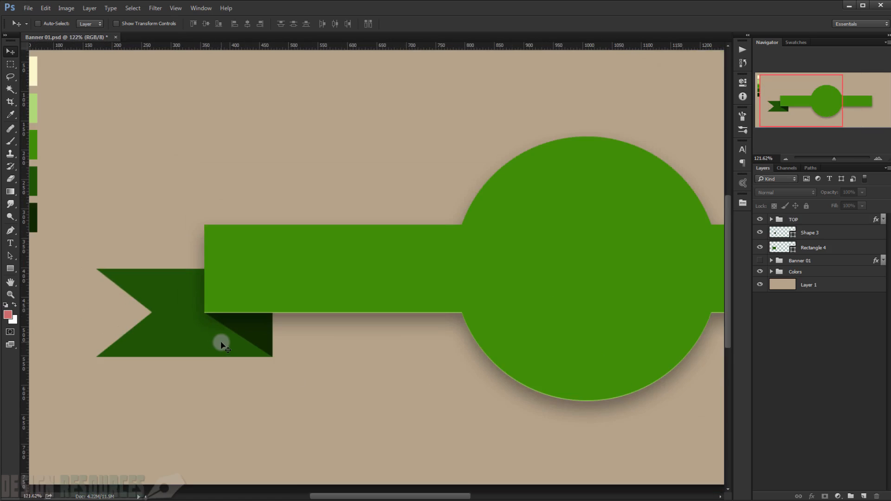
click(825, 233)
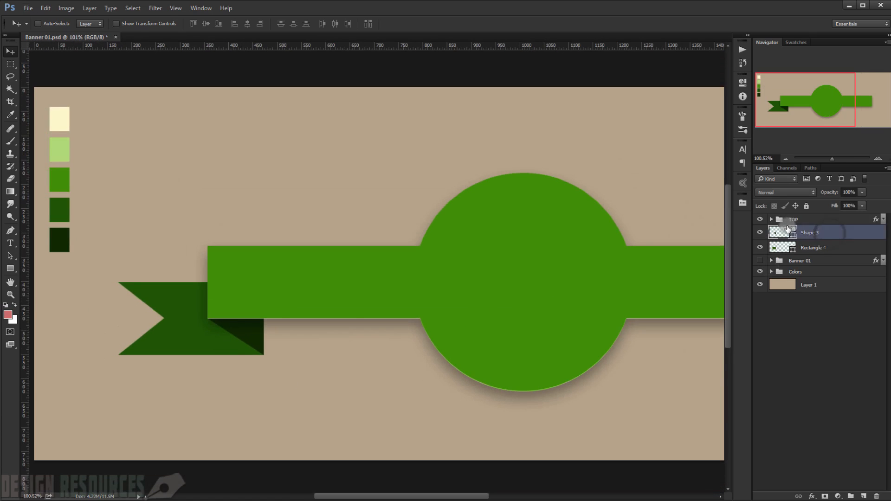
click(760, 233)
click(760, 234)
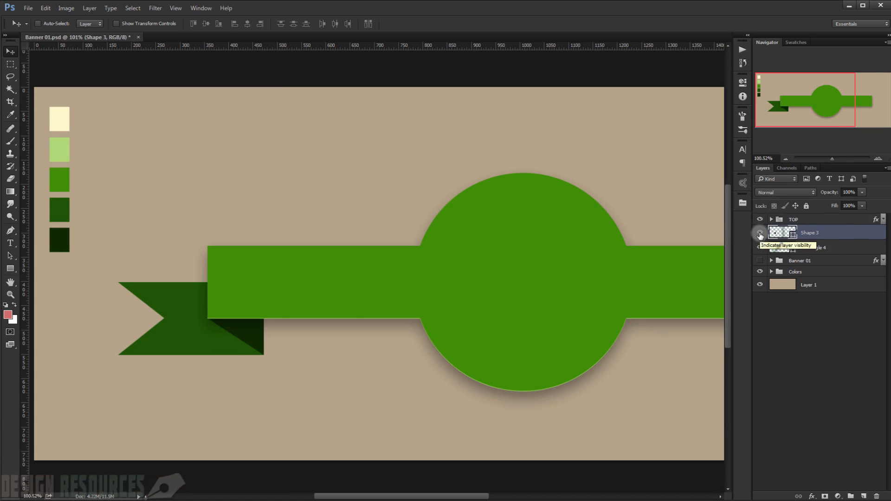
Step: Add an Inner Shadow to the Shape 3 fold layer with global light turned off and an angle of -90°
double_click(874, 236)
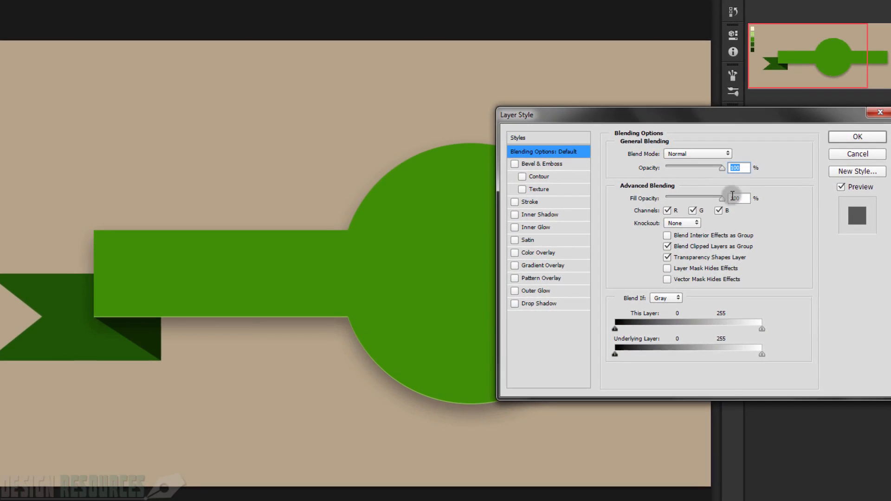
click(533, 214)
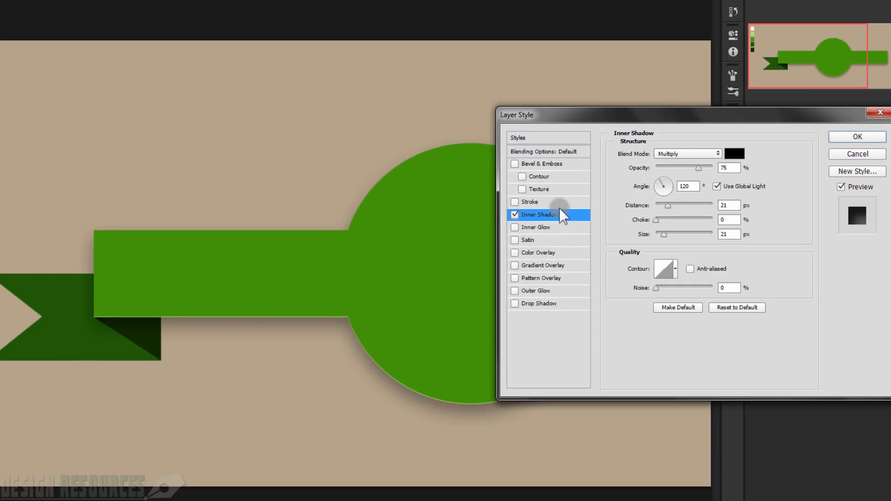
click(692, 187)
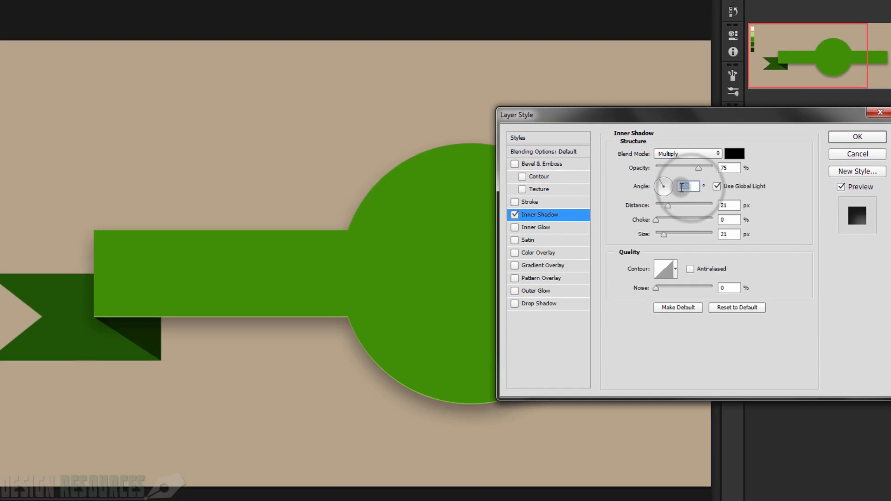
click(719, 186)
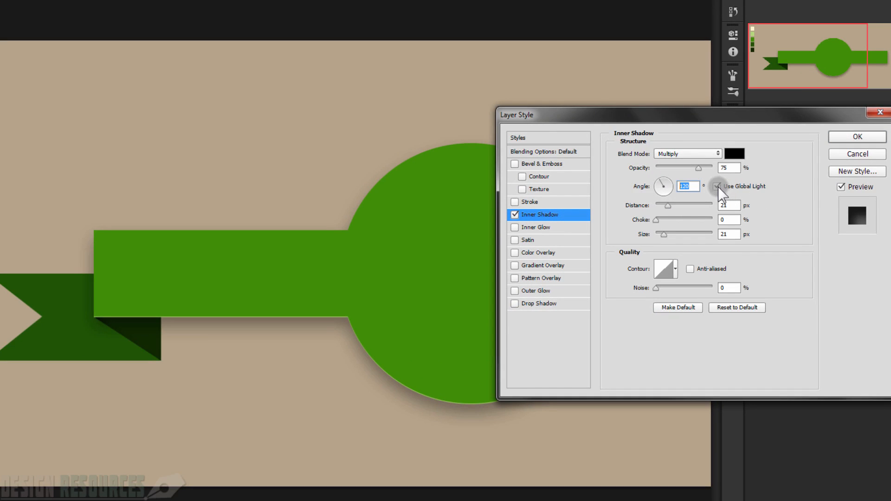
click(681, 188)
text(-90)
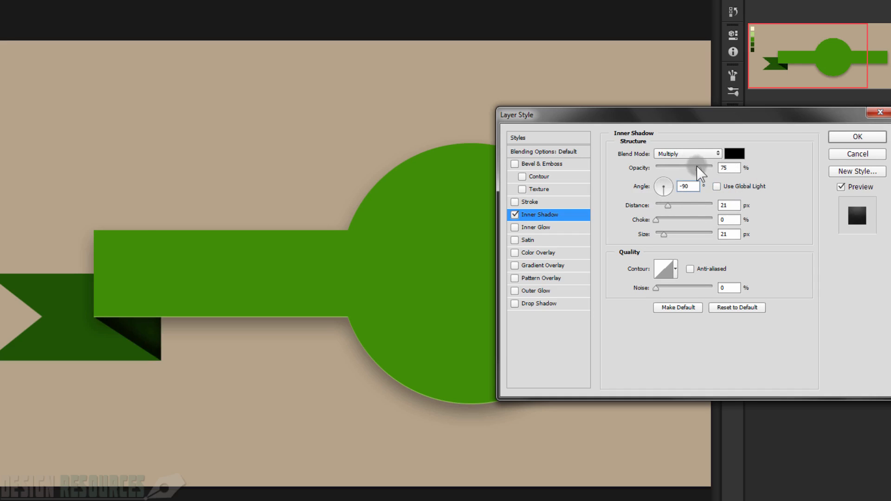
Step: Set the Inner Shadow to 100% opacity and Normal blend mode with the light green color b0d877
drag(698, 166, 717, 167)
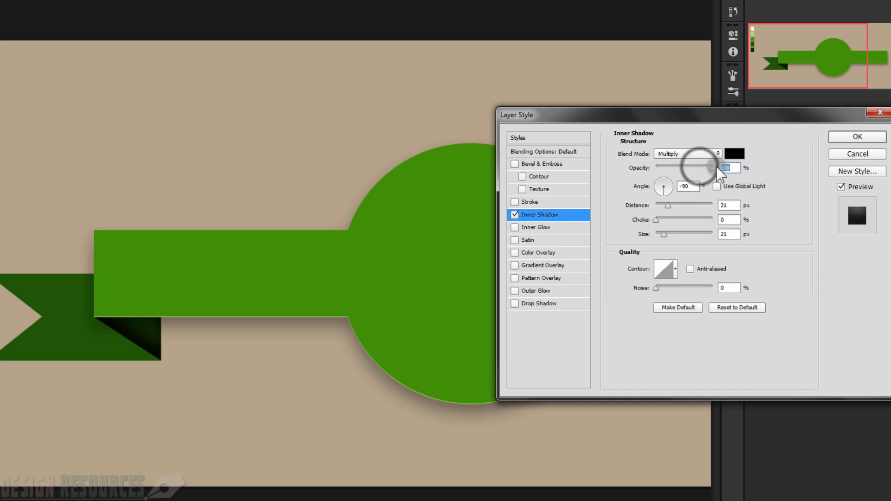
click(685, 155)
click(681, 163)
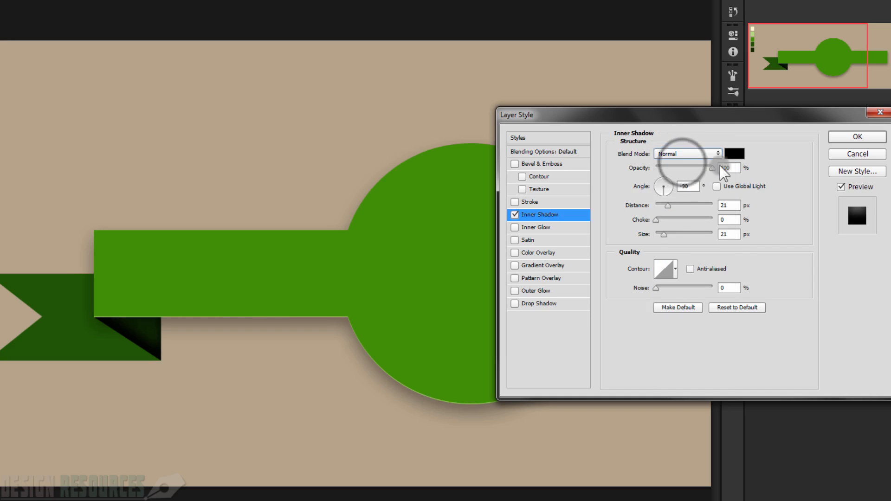
click(735, 154)
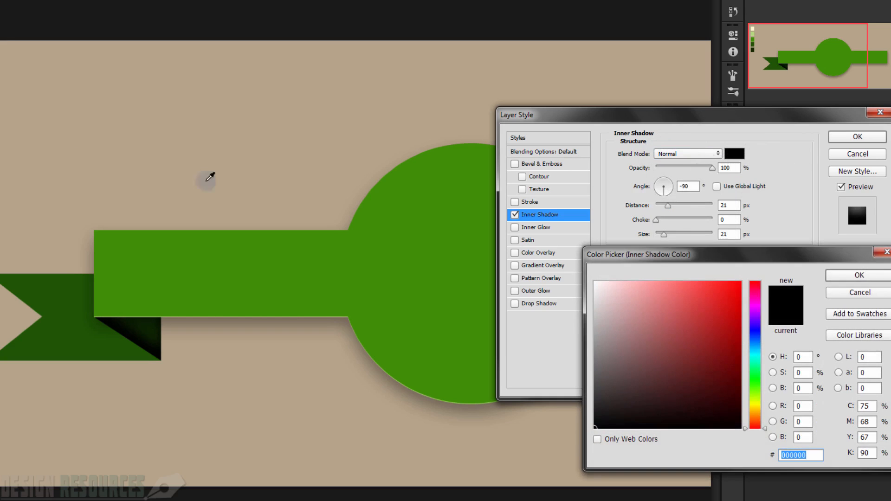
text(b0d877)
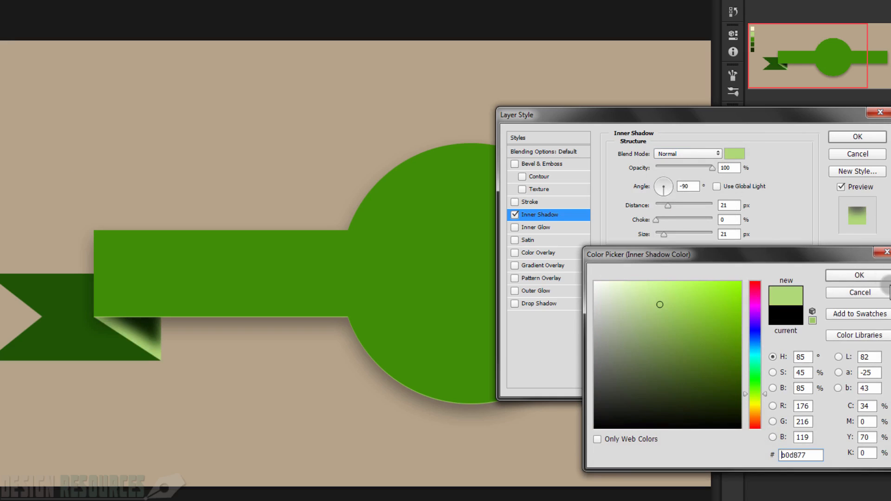
click(859, 276)
Step: Set the Inner Shadow's distance to 1 px and its size to 0 px for a thin highlight edge
drag(730, 207, 721, 235)
text(0)
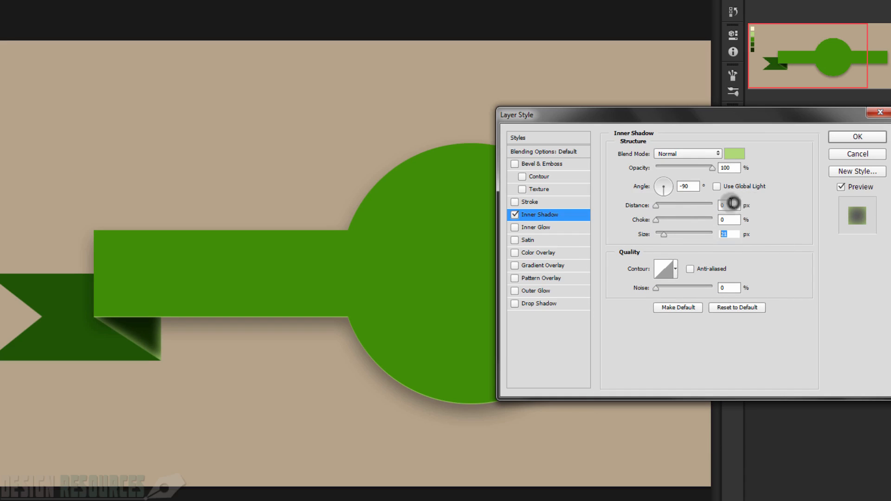
drag(731, 205, 721, 200)
text(1)
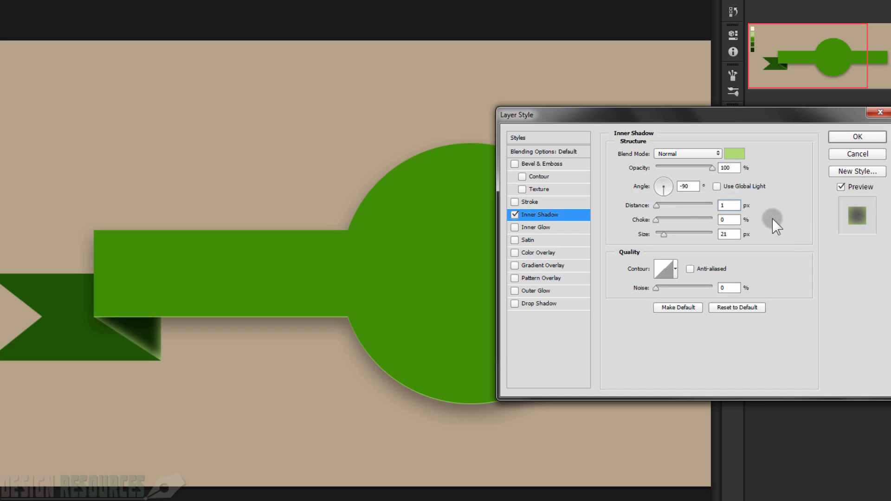
drag(733, 234, 712, 232)
text(0)
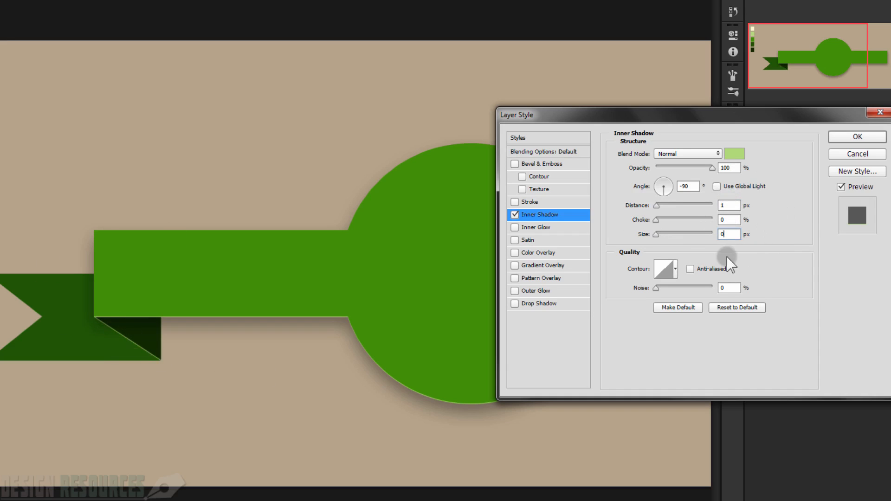
Step: Add a Pattern Overlay to the Shape 3 fold layer using the light off-white texture pattern
click(515, 277)
click(539, 278)
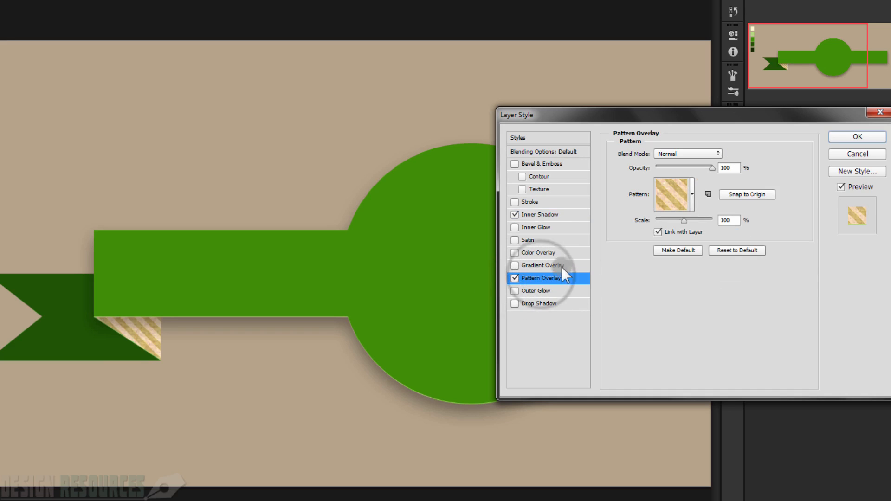
click(692, 195)
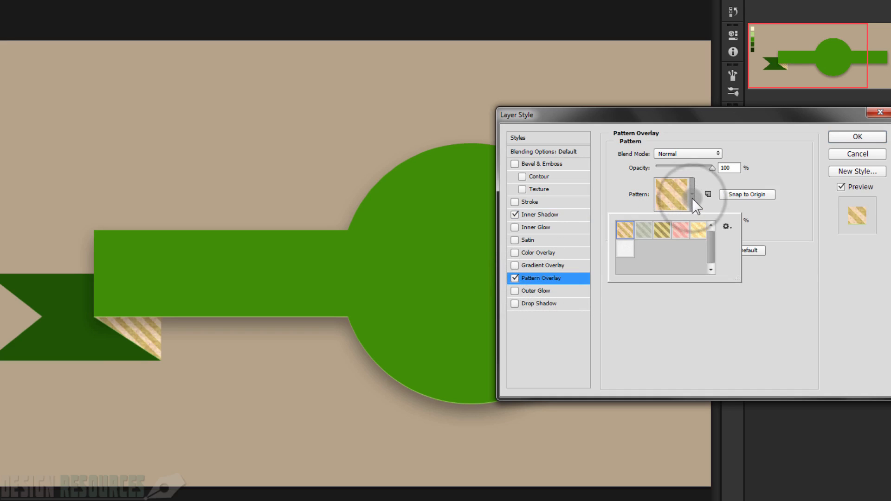
click(629, 254)
click(784, 219)
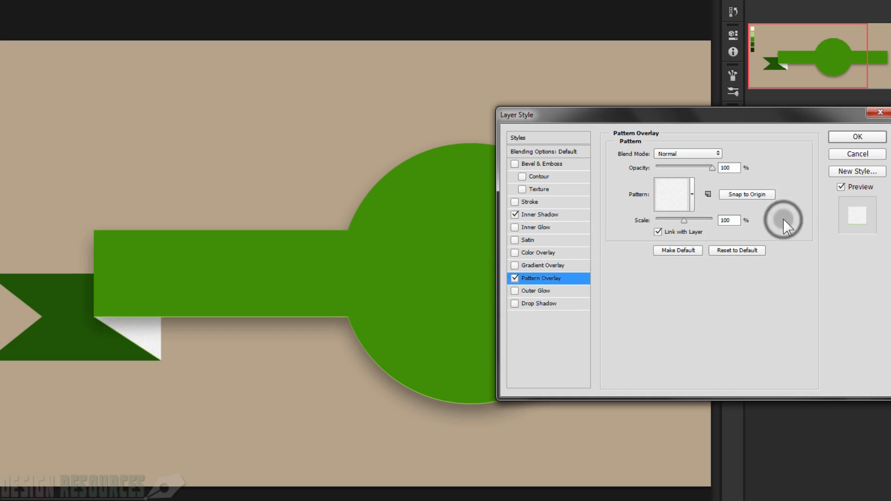
Step: Set the Pattern Overlay's blend mode to Linear Burn, apply the styles, and collapse the Shape 3 layer's effects list
click(697, 155)
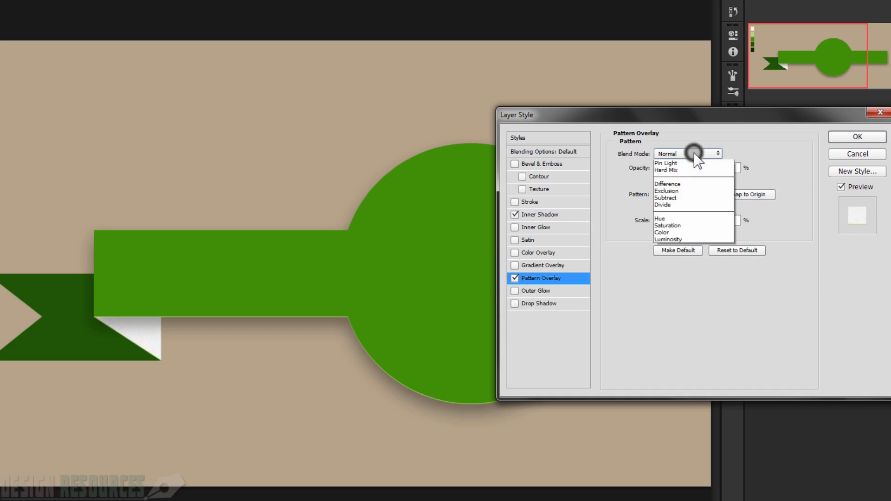
click(697, 204)
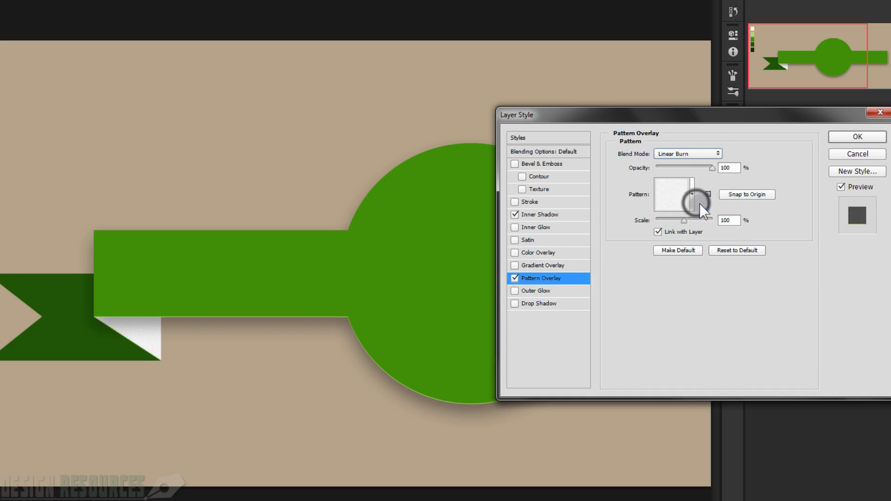
click(873, 140)
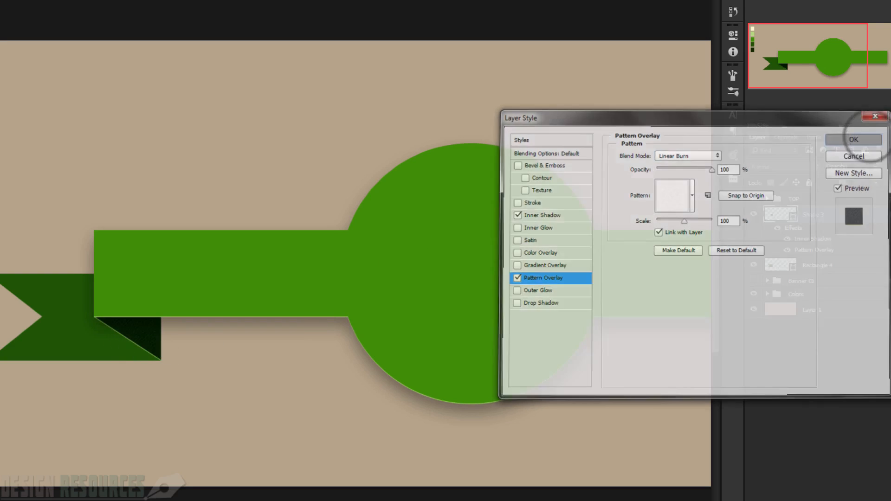
scroll(216, 343, up, 3)
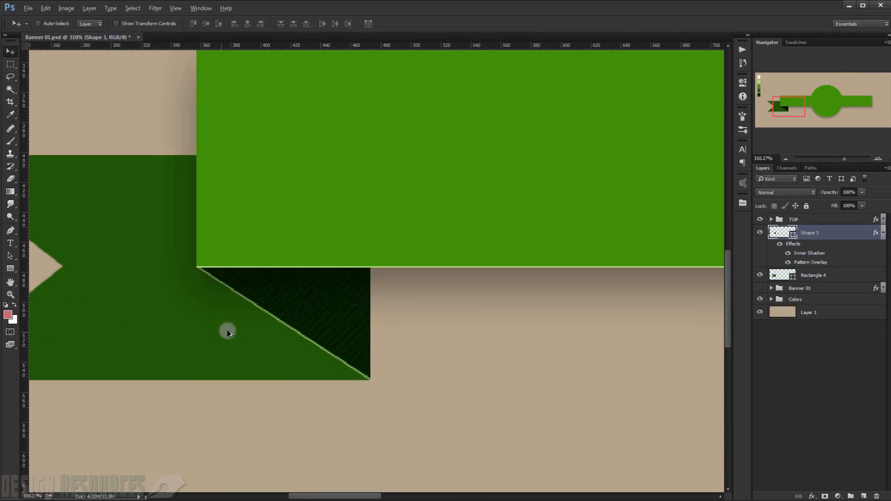
scroll(297, 307, up, 2)
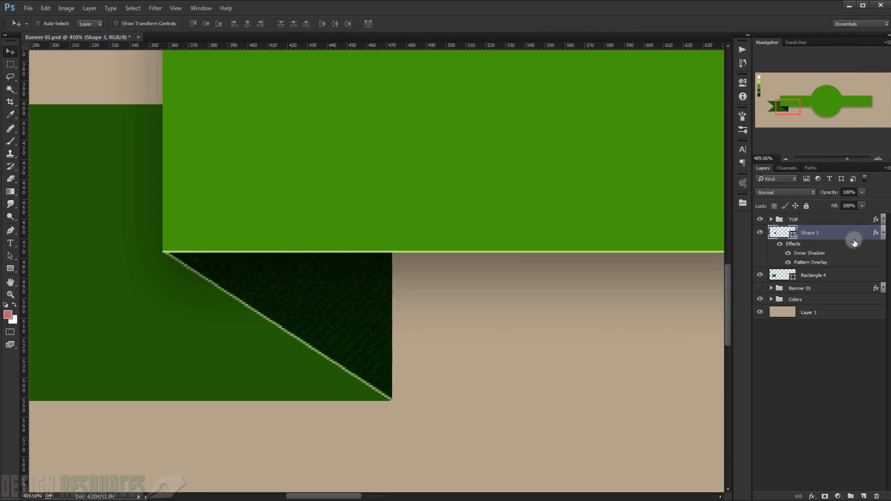
click(884, 233)
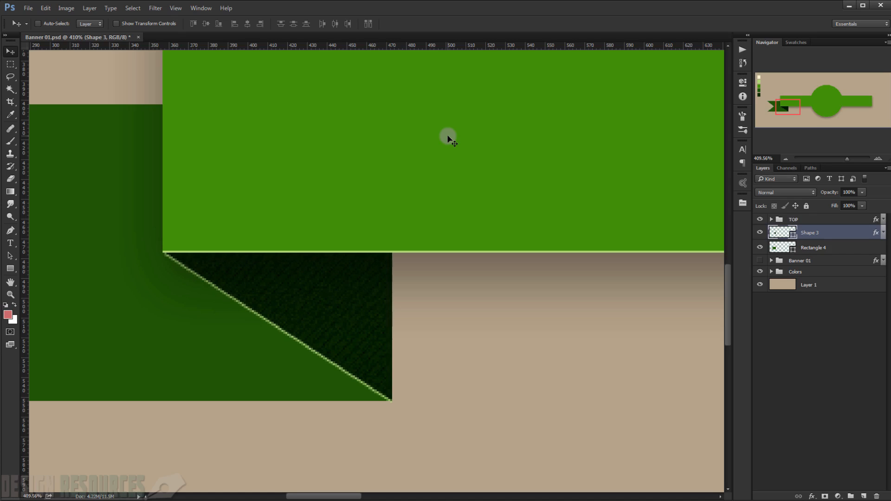
Step: Duplicate the Rectangle 4 tail layer and hide the copy
scroll(280, 233, down, 6)
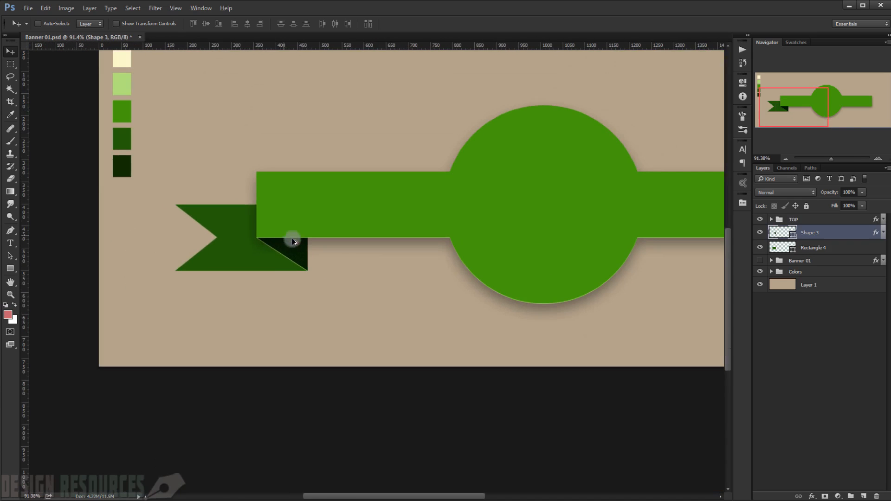
scroll(255, 254, up, 3)
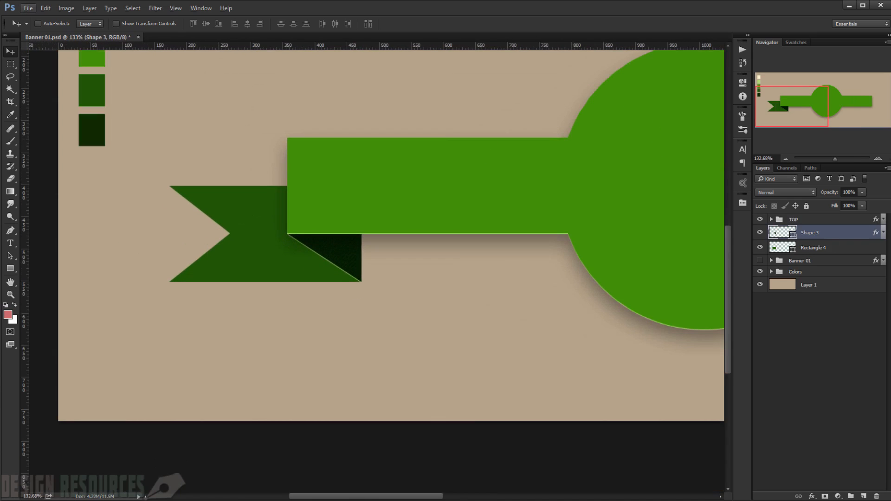
click(847, 247)
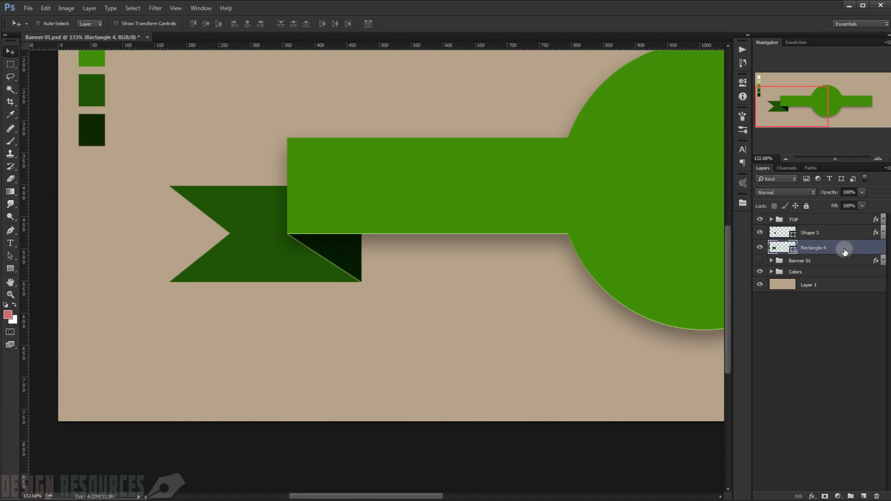
click(759, 247)
click(760, 247)
key(ctrl)
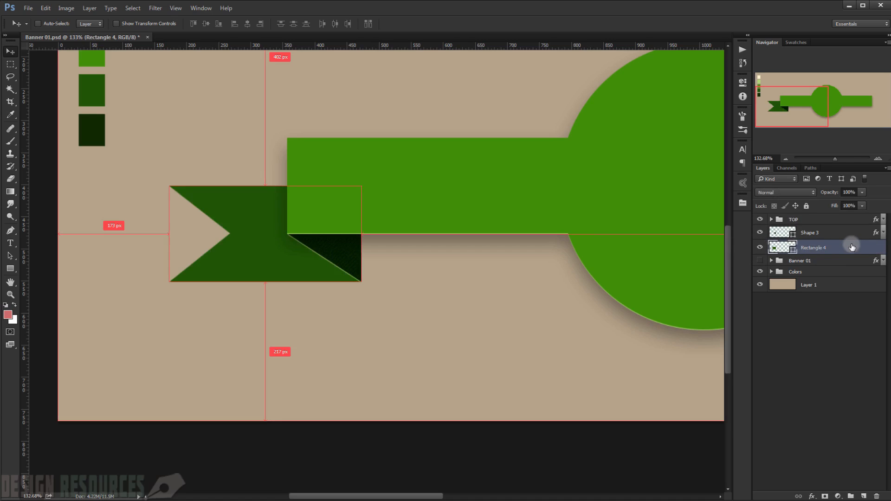
key(ctrl+j)
click(761, 248)
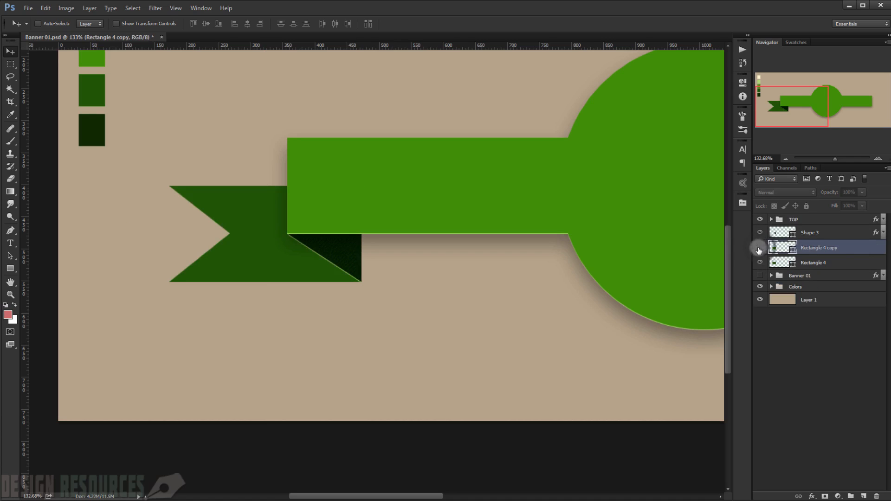
Step: Add a Drop Shadow to the original Rectangle 4 tail layer with 50% opacity, 1 px distance and 0 px size
click(838, 261)
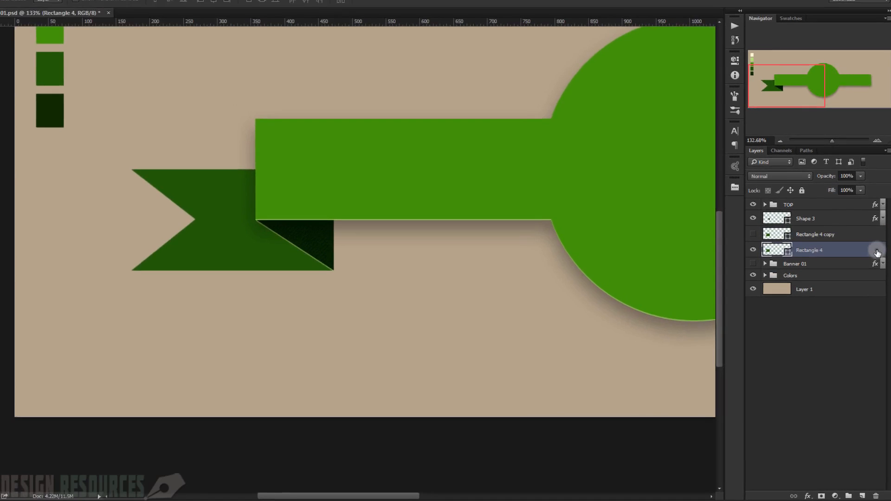
double_click(877, 252)
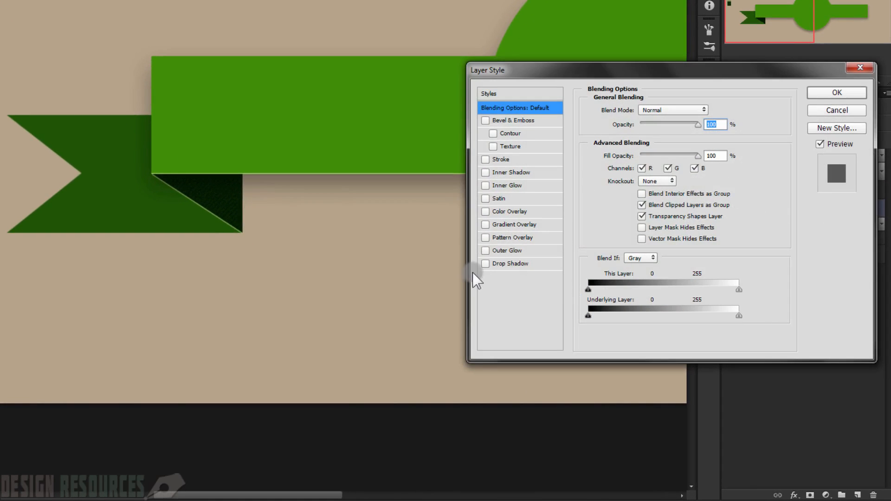
click(503, 264)
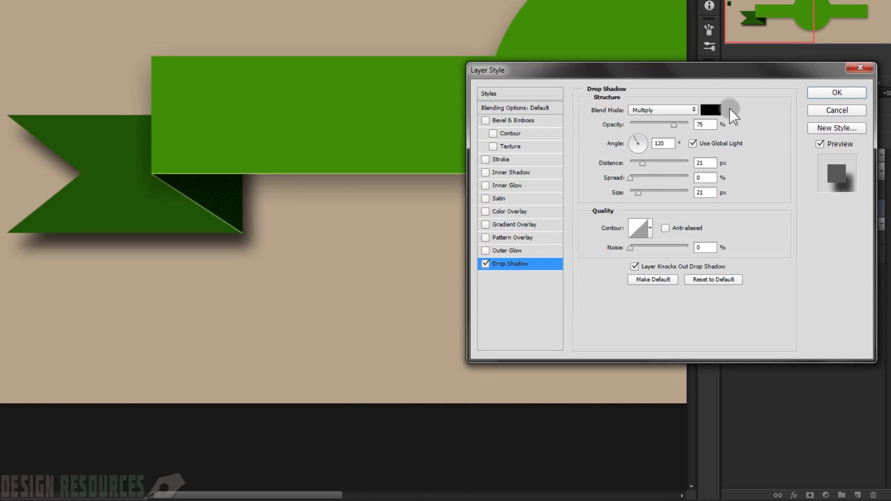
click(706, 126)
text(50)
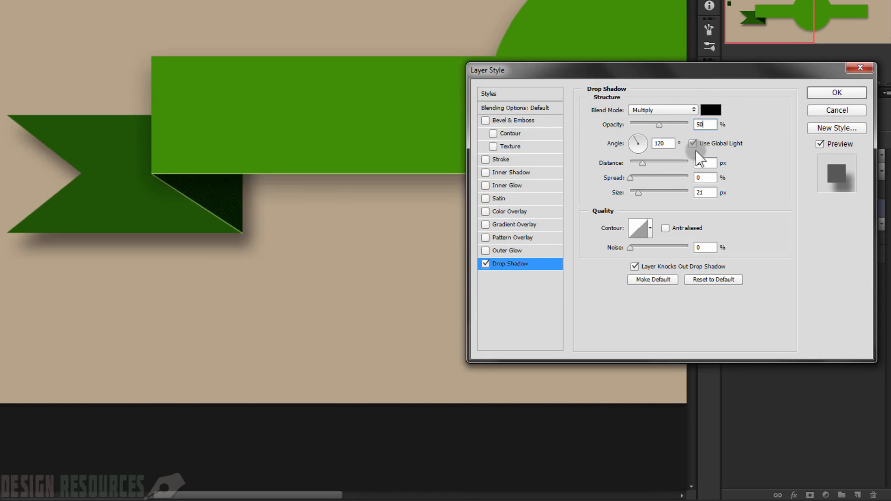
click(704, 163)
text(1)
click(706, 192)
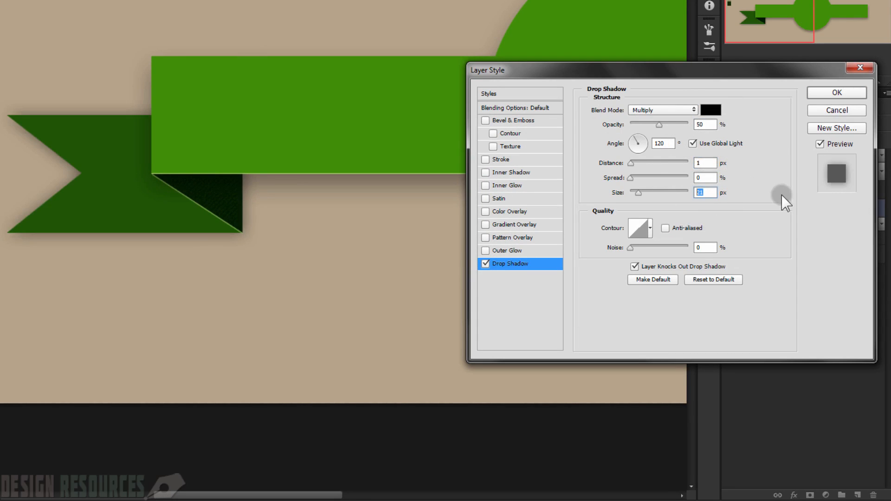
text(0)
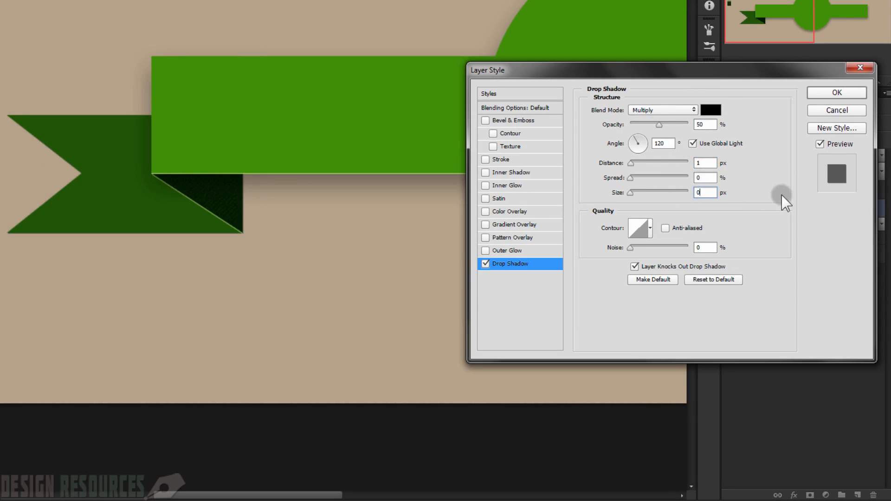
Step: Set the tail's Drop Shadow angle to 90° and raise its opacity to about 69%
click(692, 141)
text(90)
drag(660, 125, 667, 124)
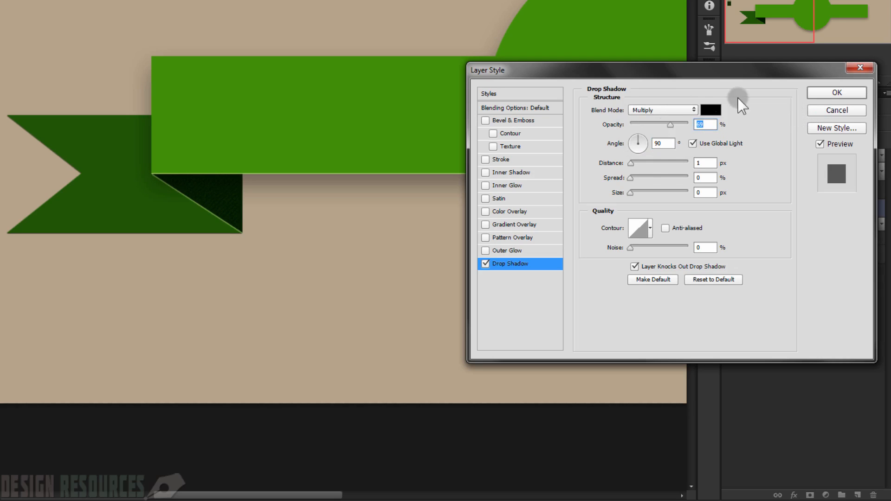
Step: Add an Inner Shadow to the Rectangle 4 tail layer with an angle of -180°
drag(687, 71, 632, 100)
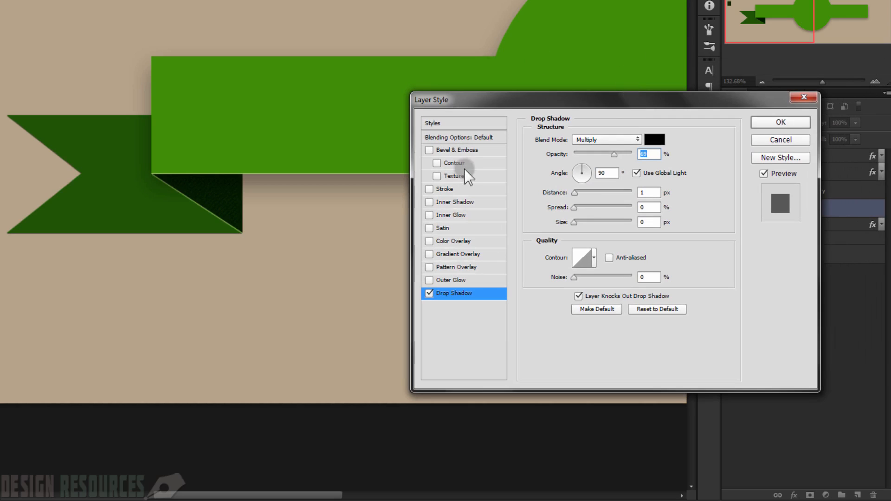
click(456, 202)
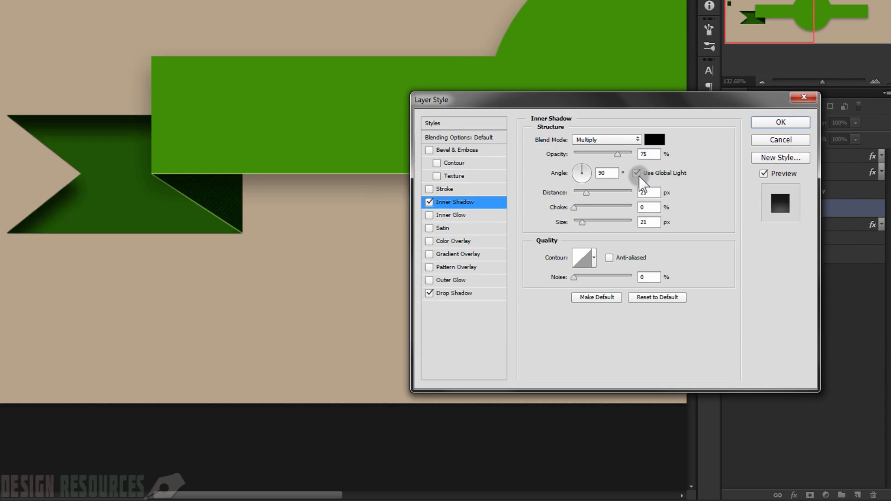
double_click(610, 174)
text(0)
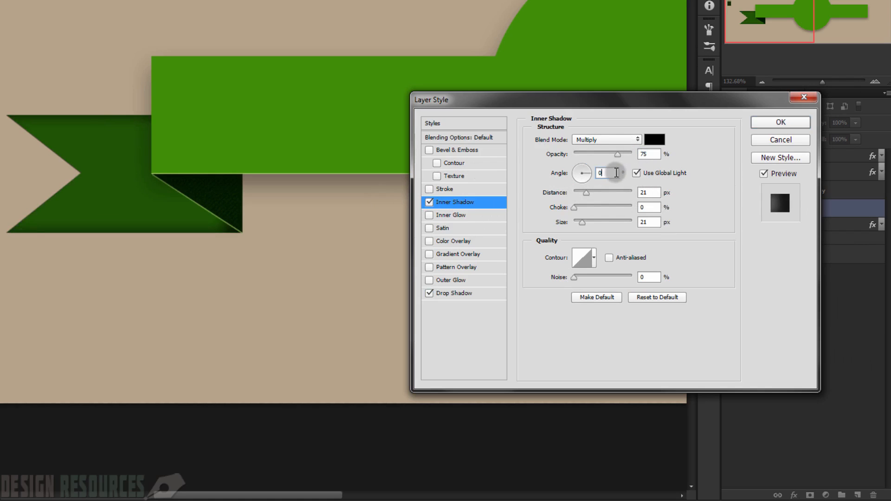
double_click(608, 170)
text(-180)
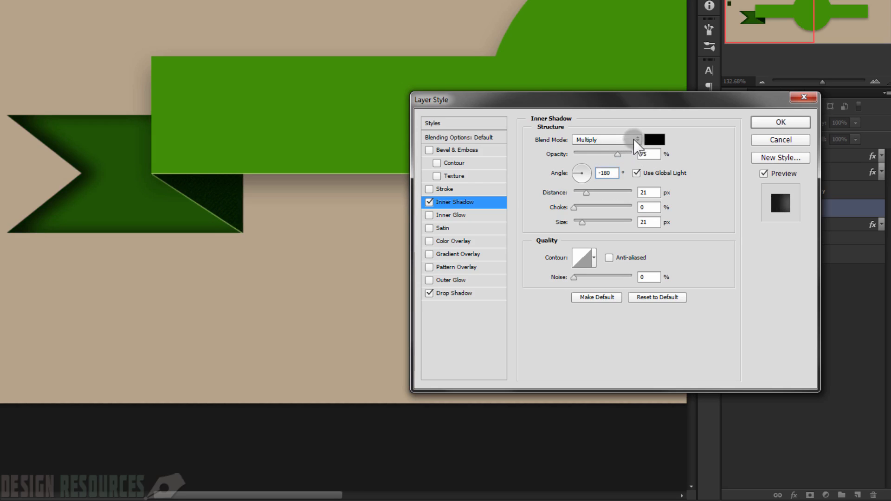
Step: Set the tail's Inner Shadow to Normal blend mode and 100% opacity
click(637, 142)
click(633, 152)
double_click(639, 154)
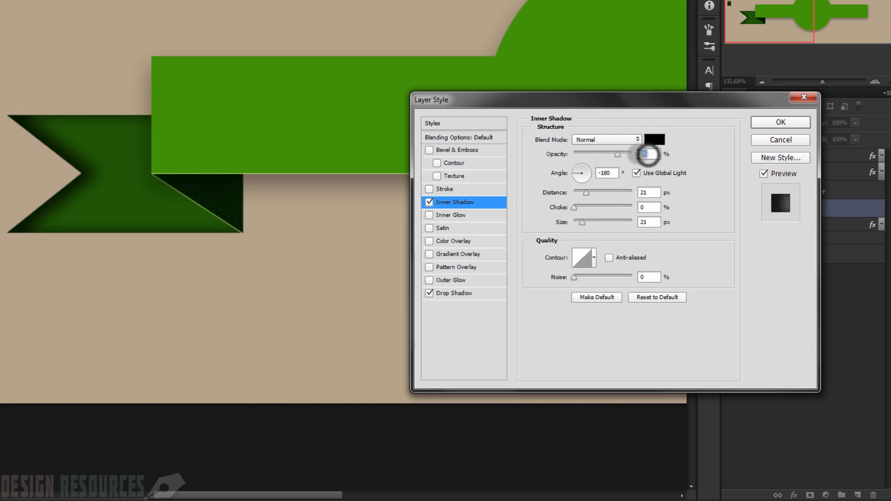
text(100)
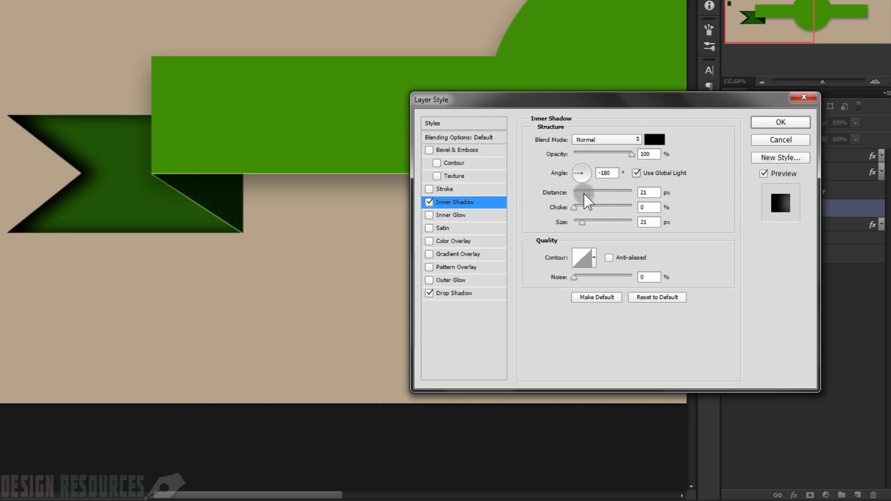
Step: Set the Inner Shadow's size to 0 px and its distance to 26 px for a solid stripe along the tail's notch
click(640, 192)
text(1)
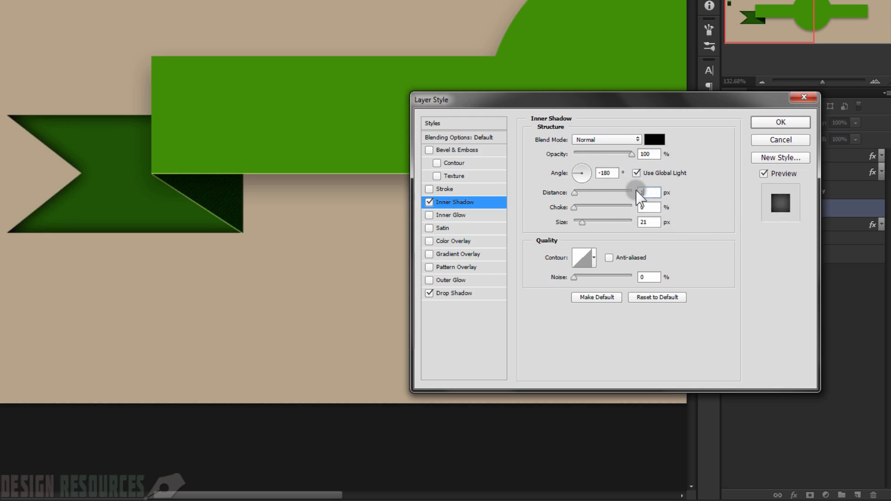
double_click(640, 222)
text(0)
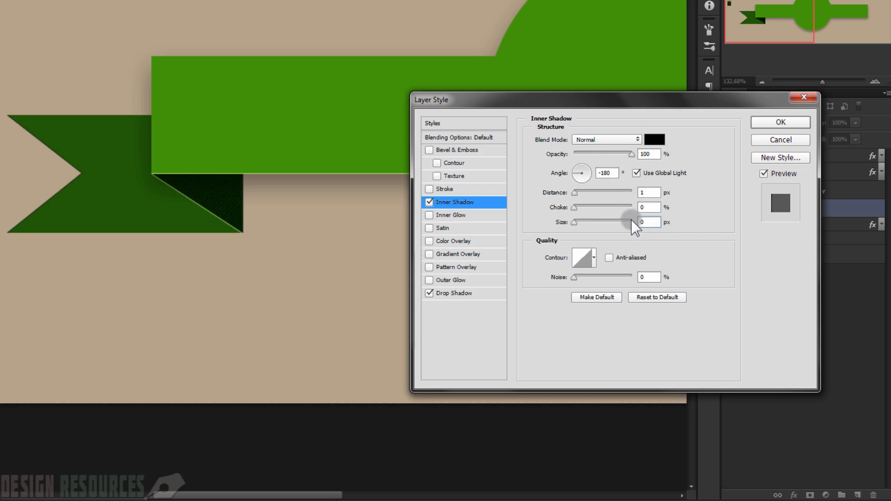
drag(577, 194, 589, 193)
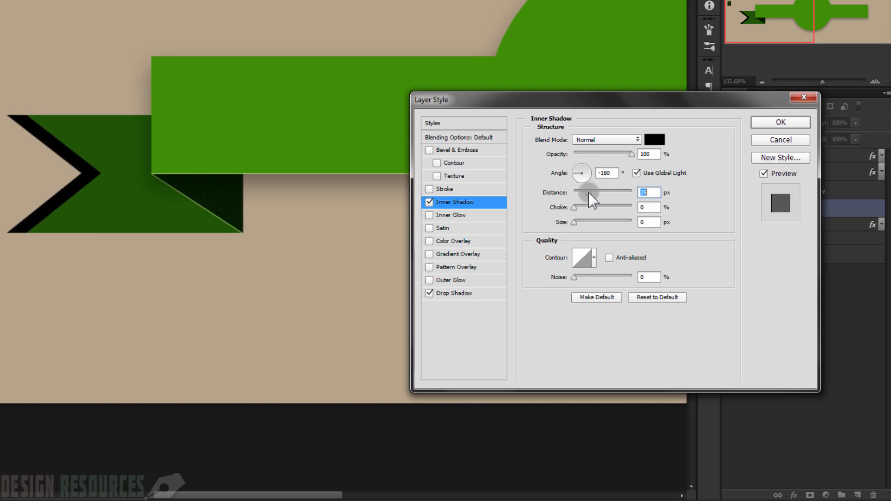
double_click(641, 192)
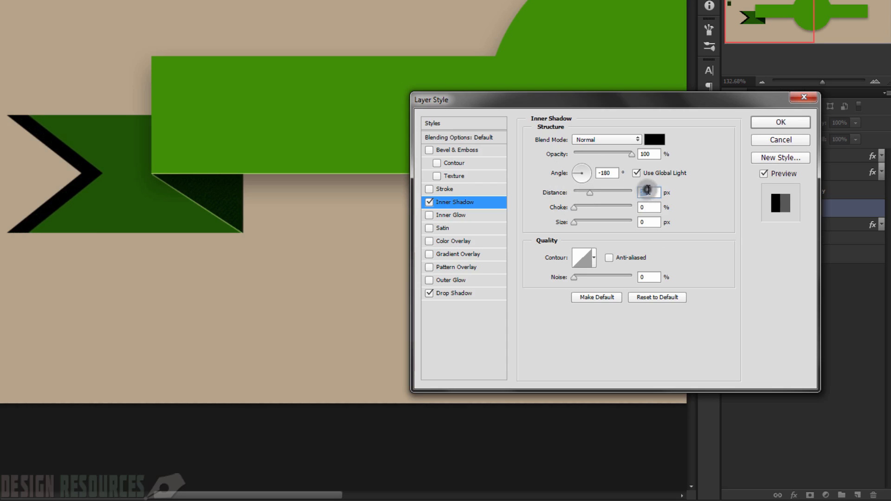
text(0)
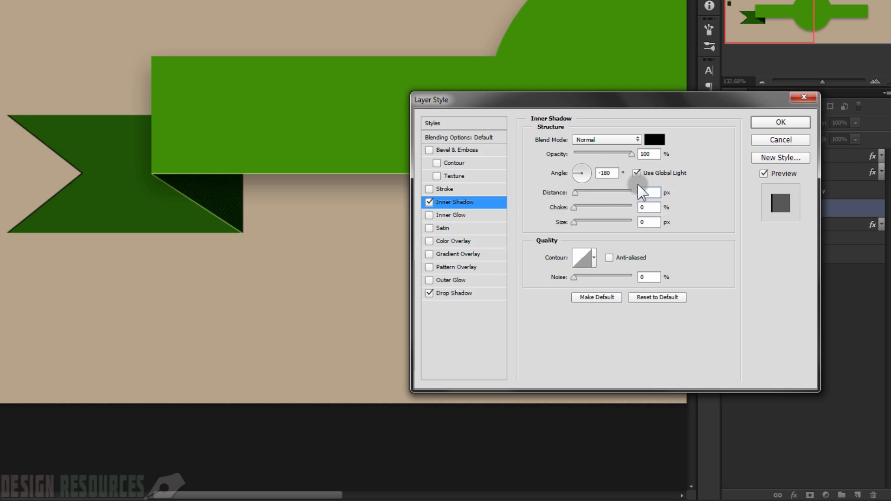
text(26)
Step: Color the Inner Shadow with the main ribbon's green, 408e07, and apply the Rectangle 4 layer styles
click(656, 140)
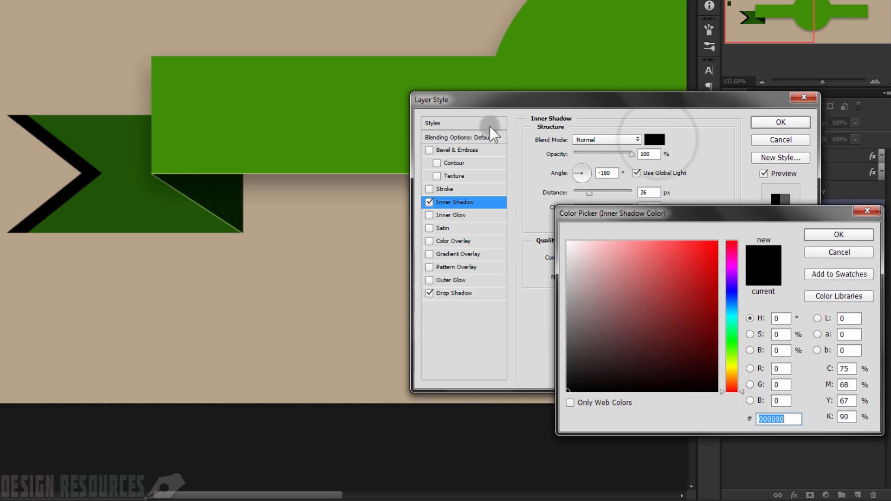
click(302, 87)
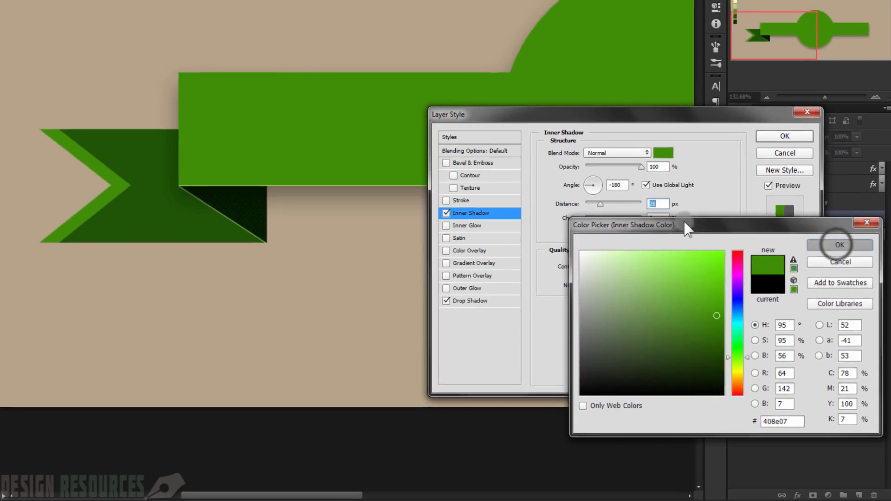
click(831, 234)
click(800, 191)
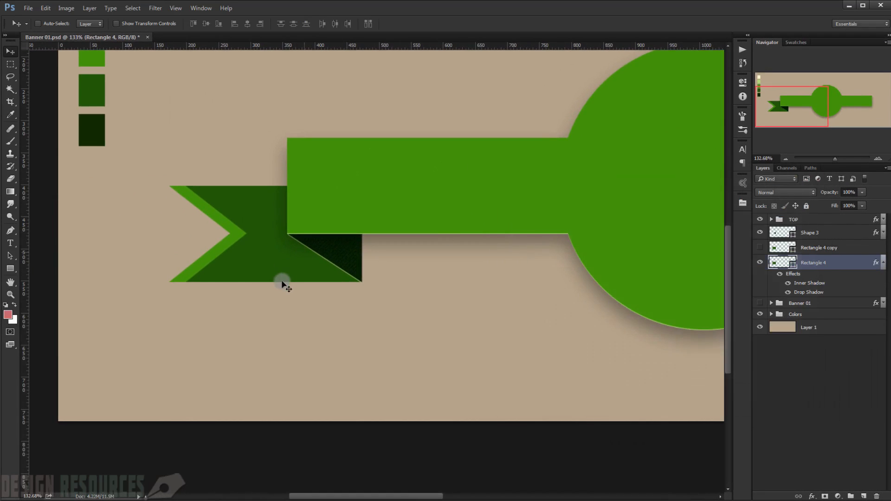
scroll(284, 290, down, 5)
scroll(193, 309, up, 3)
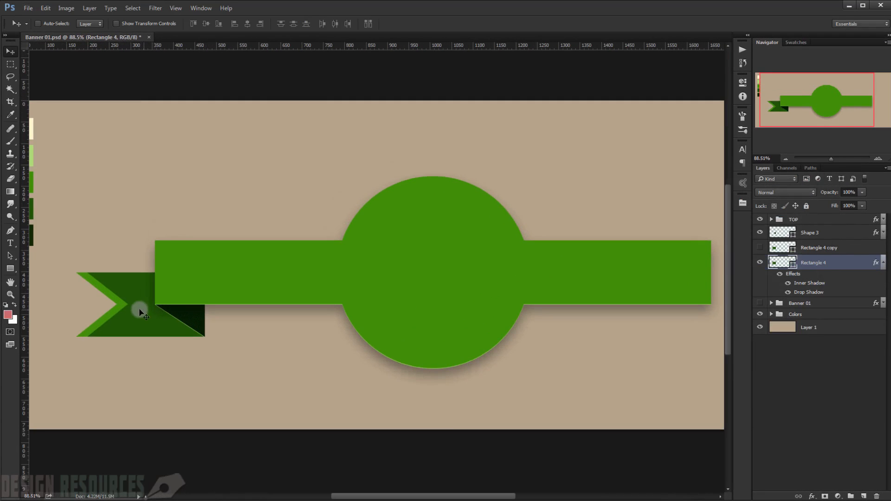
Step: Collapse the Rectangle 4 layer's effects and make the Rectangle 4 copy layer visible
drag(134, 301, 255, 318)
scroll(255, 318, up, 1)
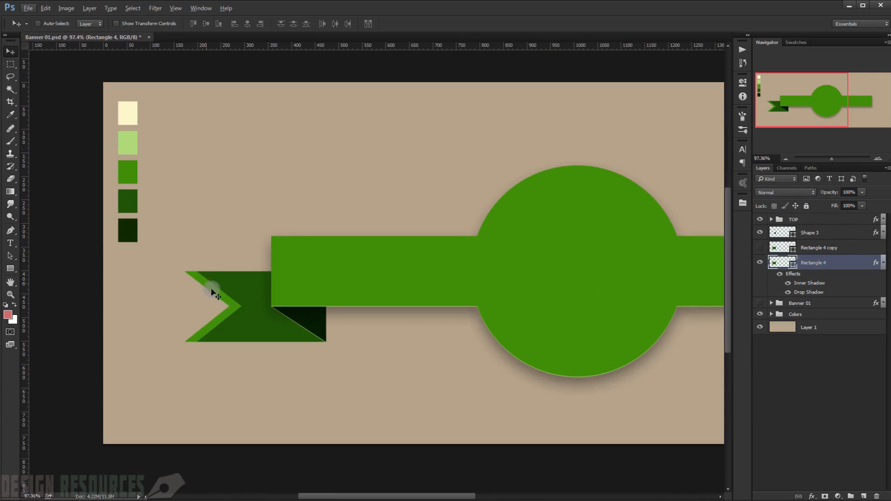
scroll(254, 322, up, 1)
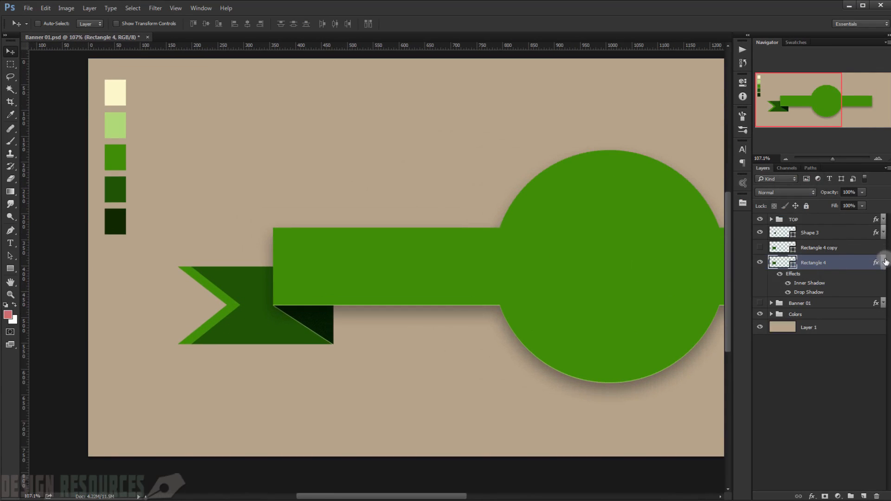
click(884, 262)
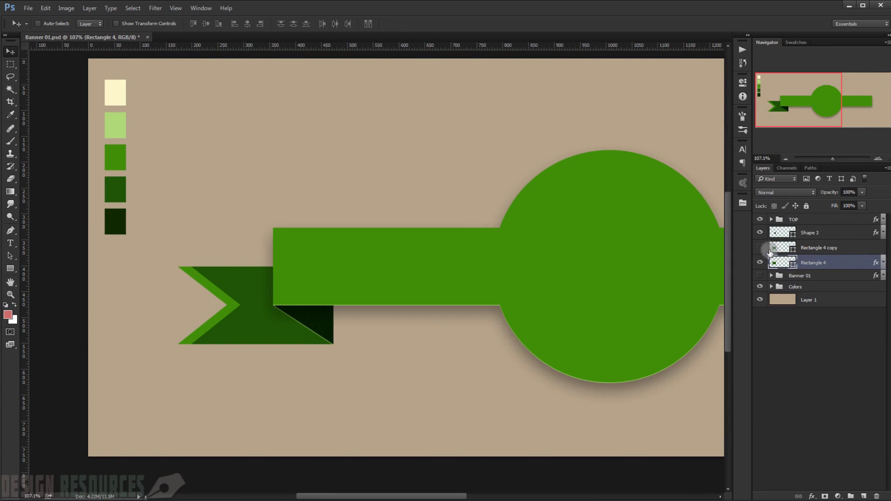
click(828, 247)
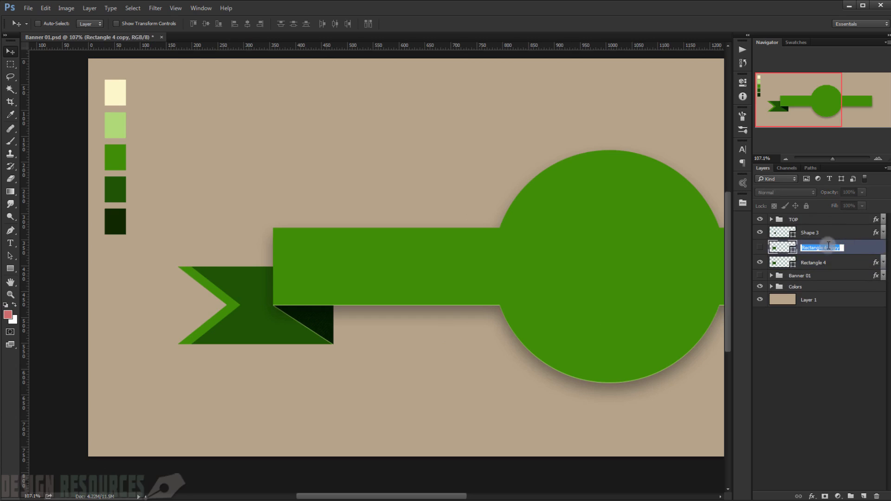
click(760, 248)
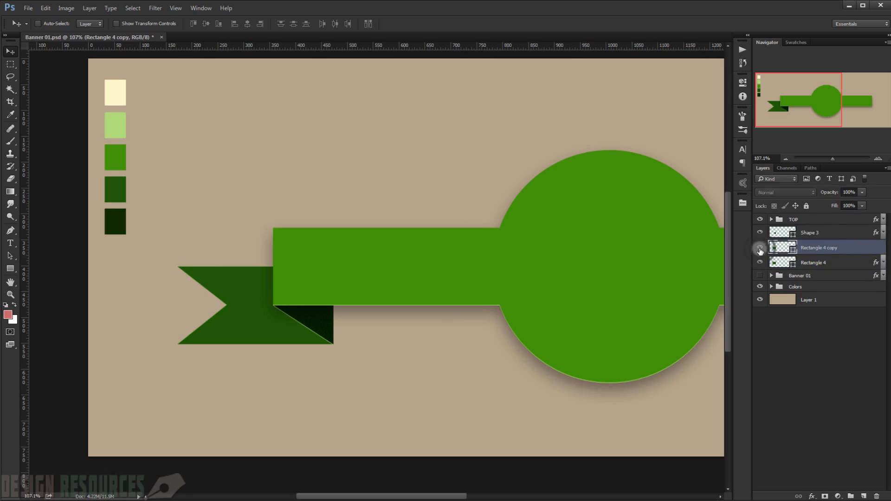
click(760, 249)
click(760, 248)
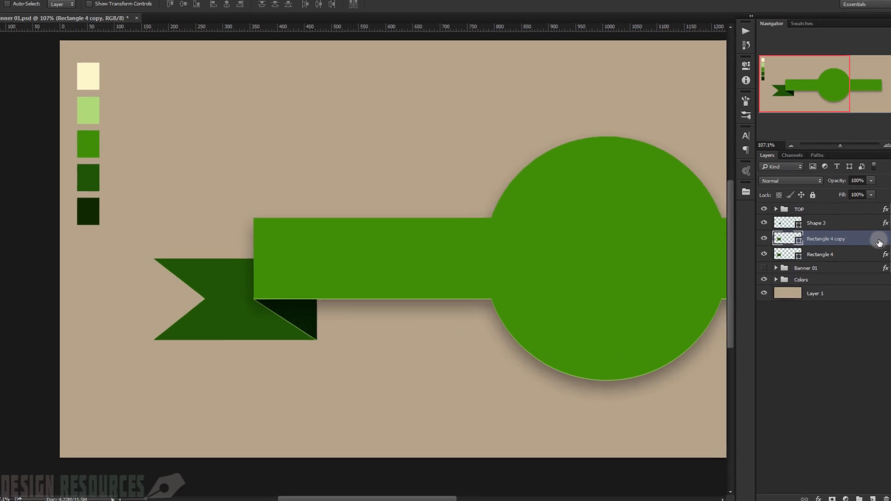
Step: Open the Rectangle 4 copy layer's blending options and set its fill opacity to 0%
double_click(864, 249)
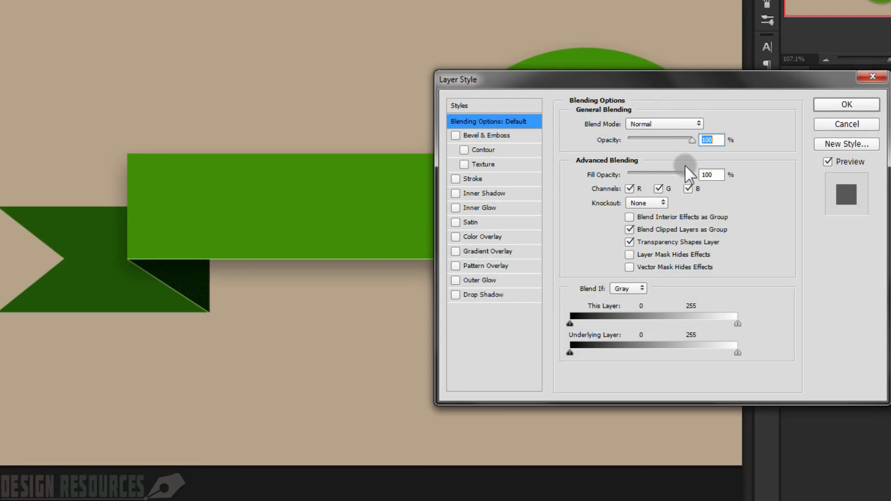
drag(695, 175, 629, 176)
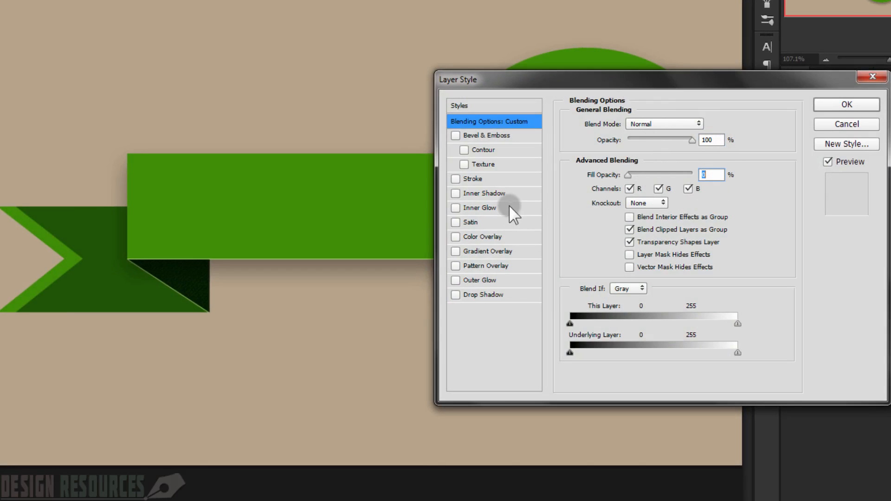
drag(629, 175, 716, 177)
text(0)
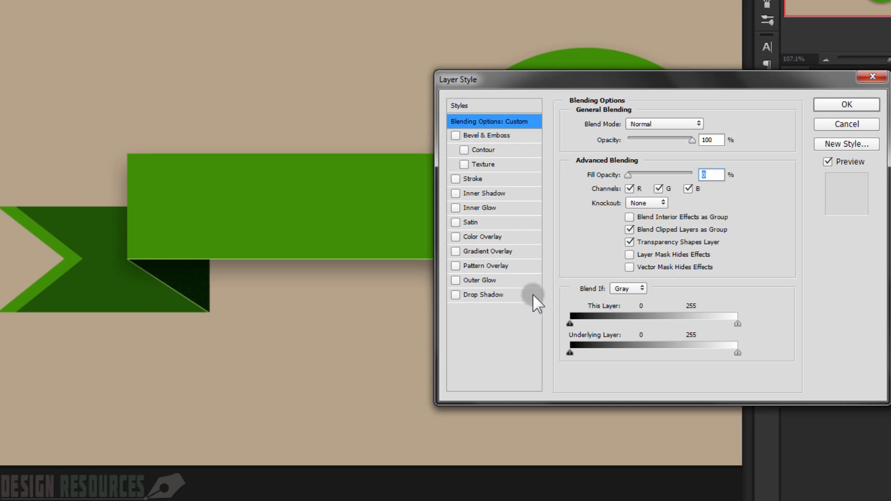
Step: Add a Pattern Overlay to Rectangle 4 copy using the white fabric-textured pattern in Linear Burn mode, and apply the style
click(485, 268)
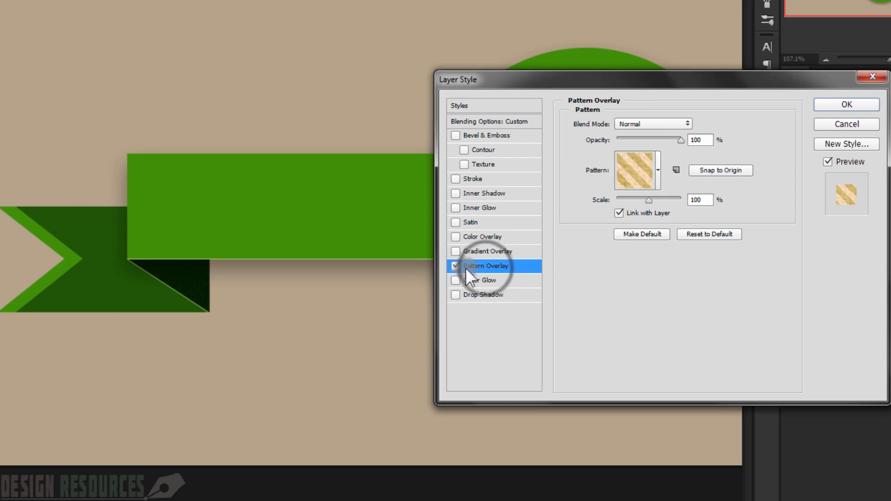
click(657, 159)
click(583, 232)
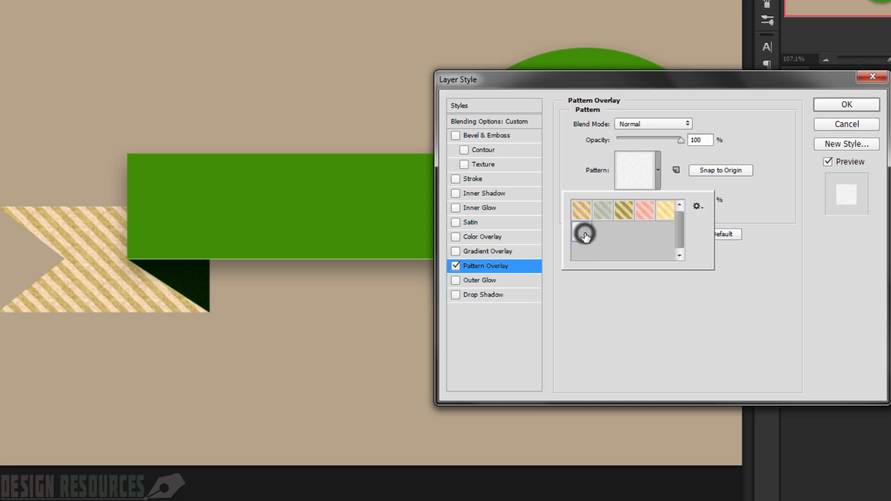
click(738, 227)
click(642, 123)
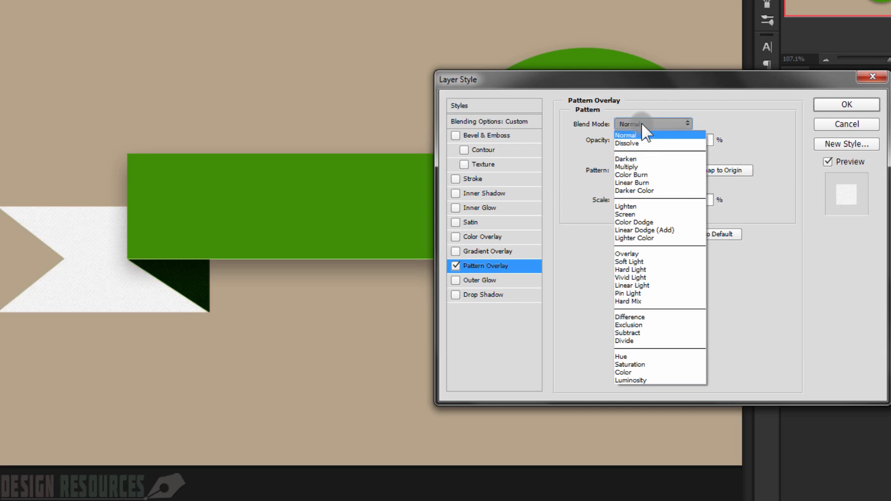
click(635, 183)
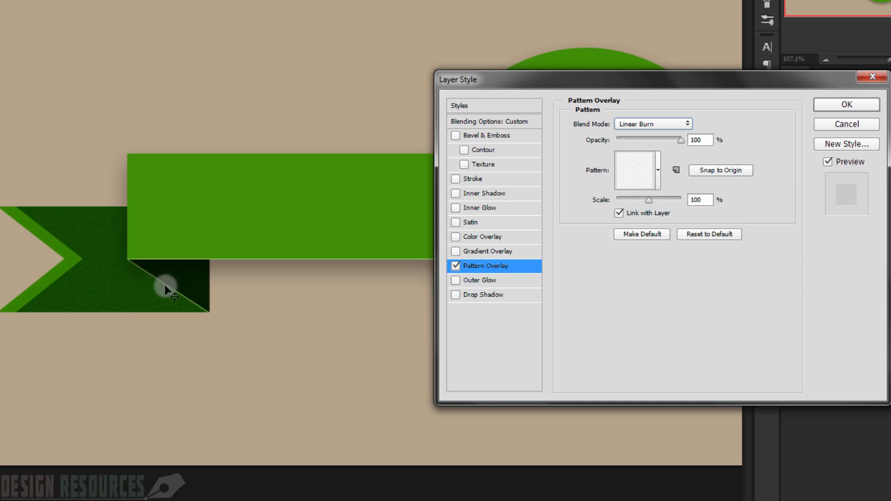
click(840, 105)
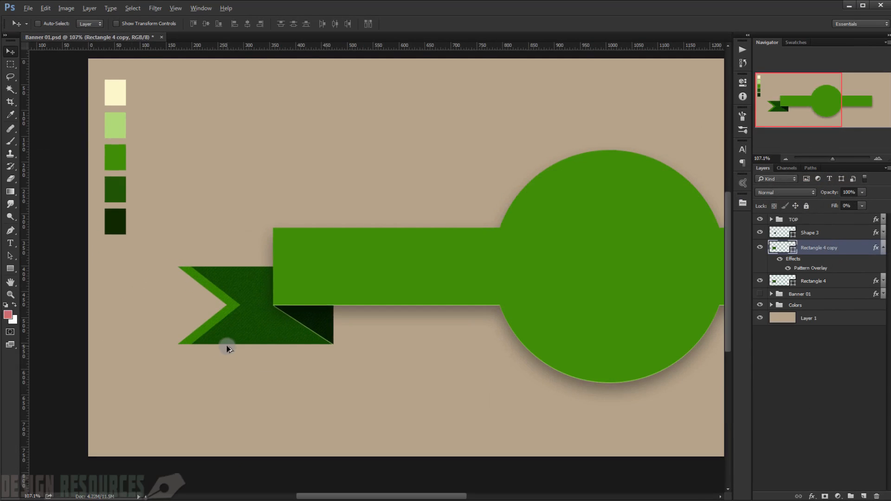
Step: Compare the tail with its texture and fold layers hidden and shown, and collapse the Rectangle 4 copy effects
scroll(226, 345, up, 5)
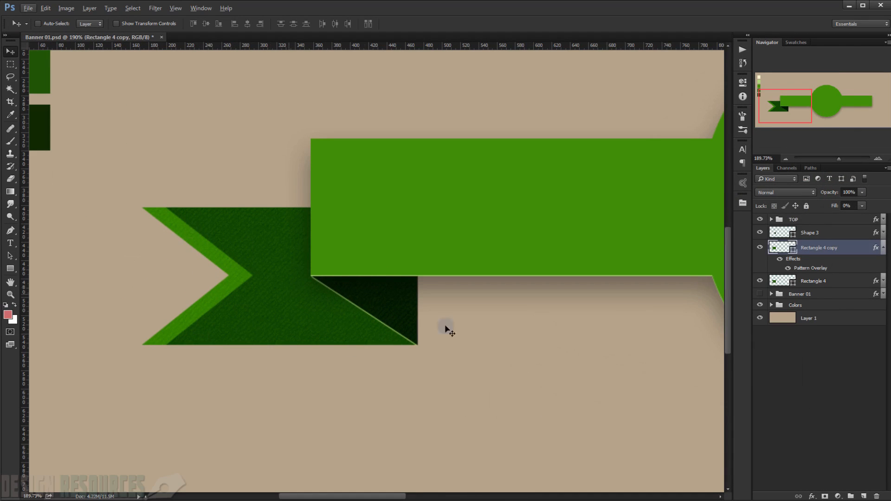
click(760, 249)
click(760, 249)
click(884, 249)
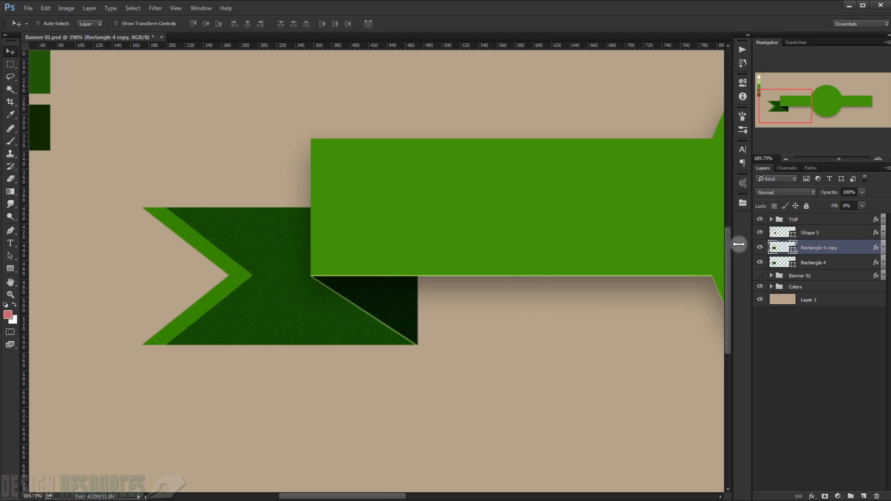
scroll(699, 262, down, 1)
click(760, 248)
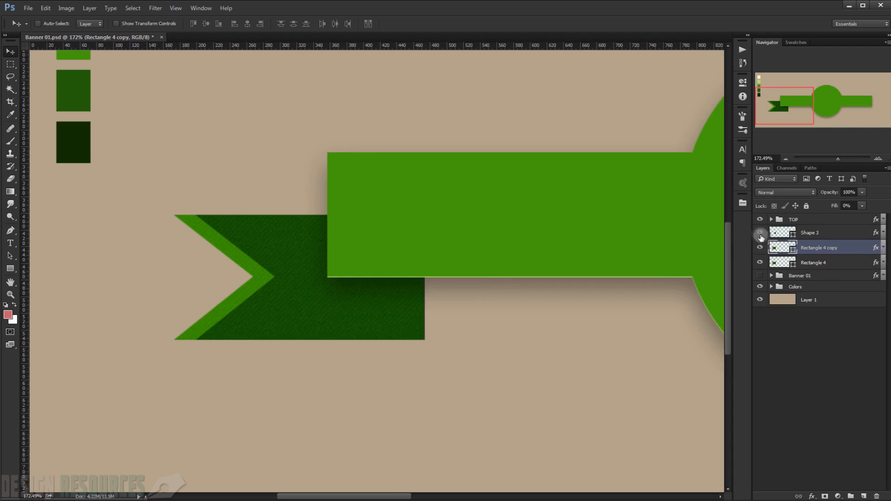
click(759, 248)
Step: Duplicate the Shape 3, Rectangle 4 copy and Rectangle 4 layers together to create a second ribbon tail
click(815, 240)
key(ctrl)
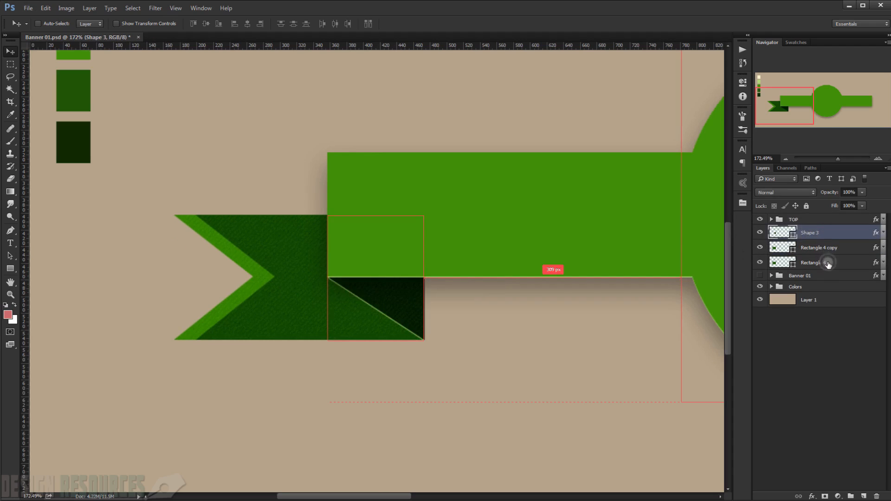
shift+click(829, 263)
key(ctrl)
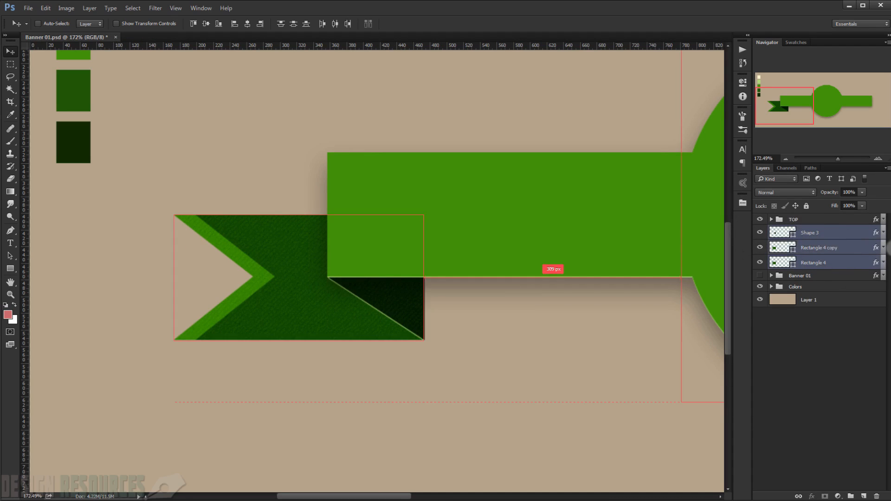
key(ctrl+j)
scroll(349, 248, down, 5)
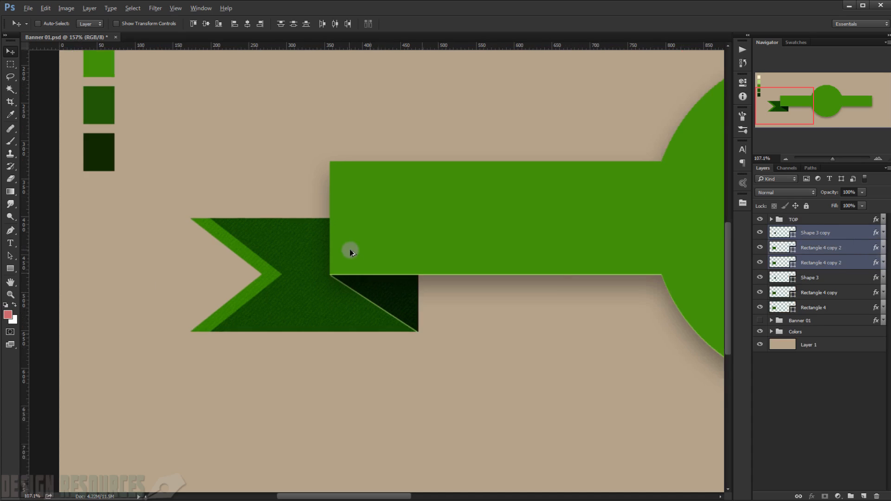
Step: Flip the duplicated tail horizontally and align it under the ribbon's opposite end, at X 1691 px and Y 477.50 px
key(ctrl+t)
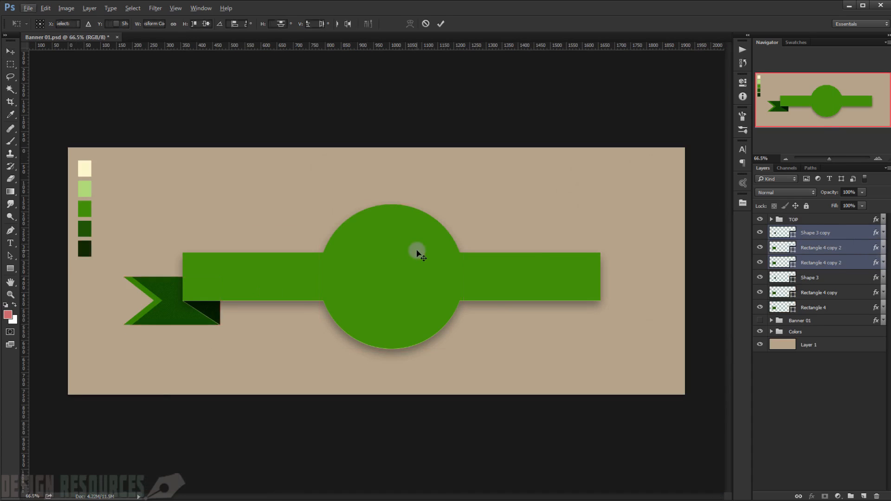
scroll(94, 319, up, 2)
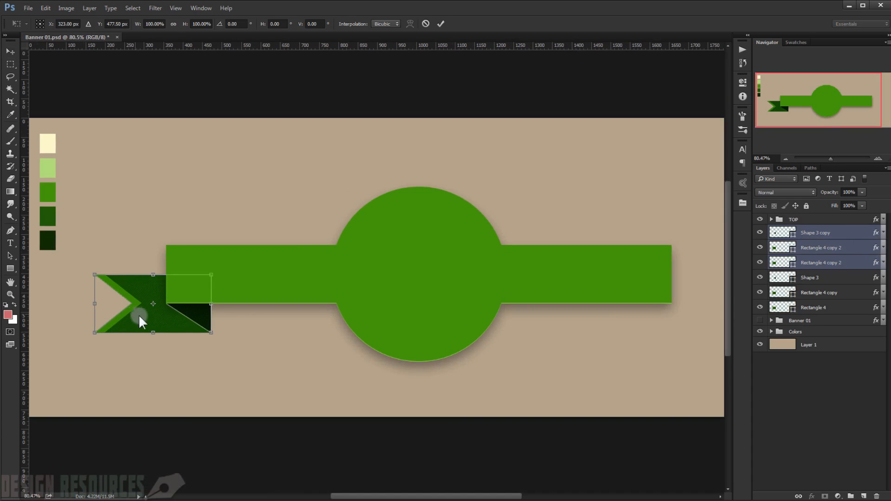
right_click(182, 311)
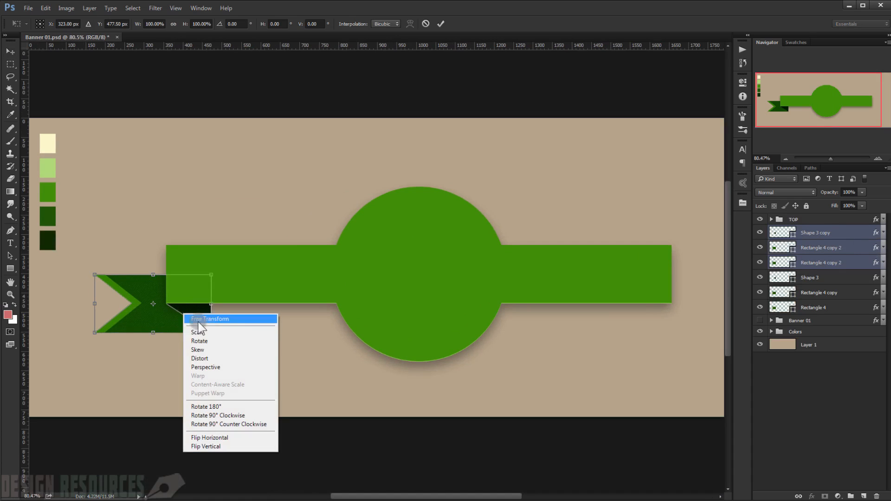
click(239, 438)
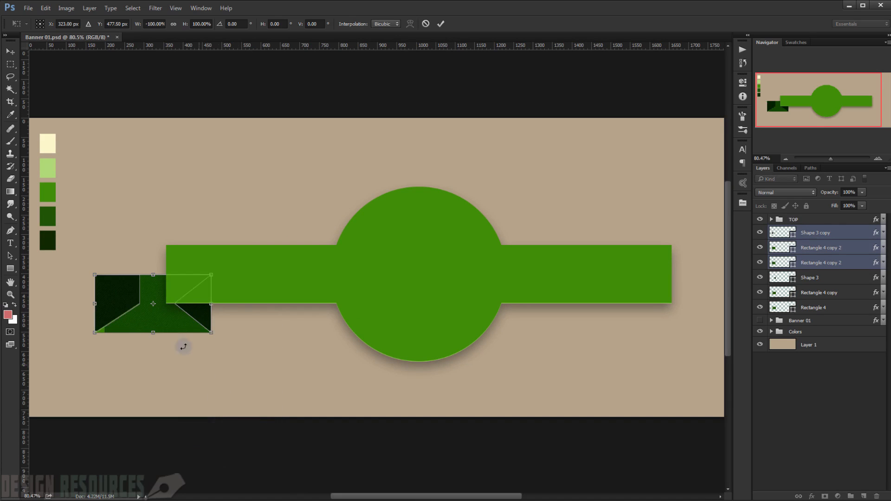
drag(240, 327, 689, 315)
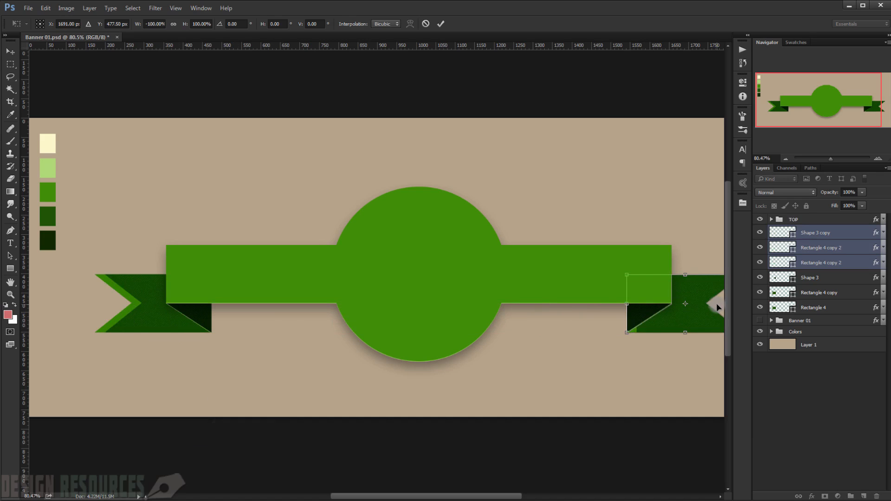
key(Return)
Step: Examine the flipped tail's fold and notch closely to identify which duplicated layer carries the edge stripe
scroll(635, 351, up, 6)
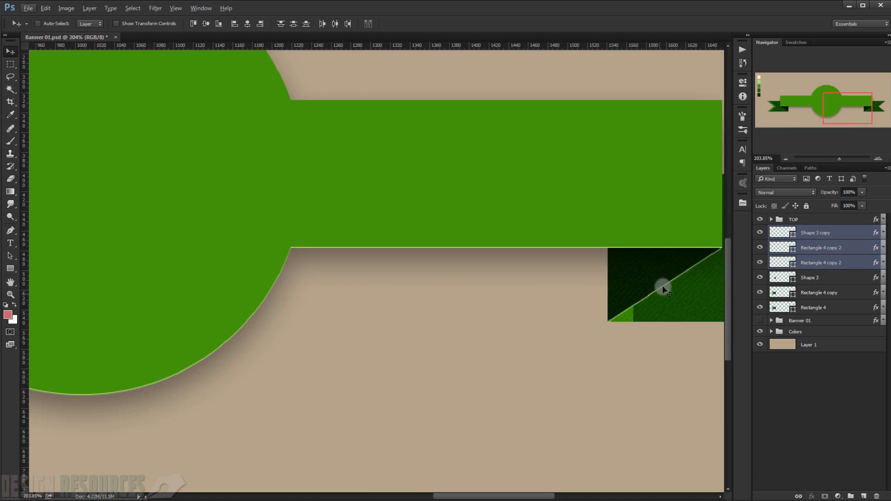
drag(653, 272, 549, 278)
scroll(601, 304, up, 2)
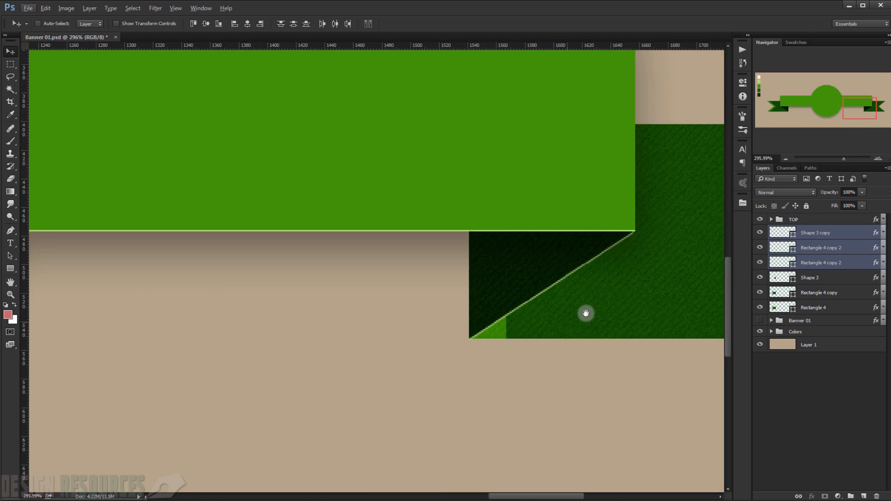
drag(587, 313, 350, 324)
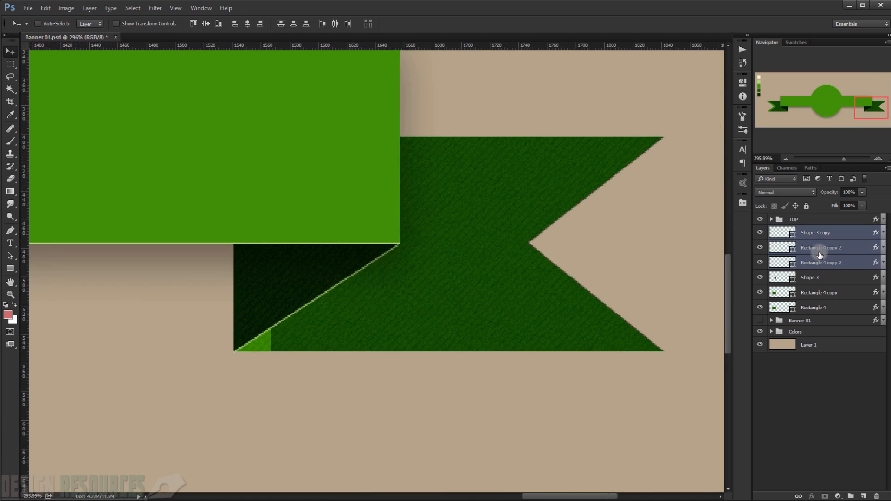
click(820, 248)
click(760, 264)
click(760, 264)
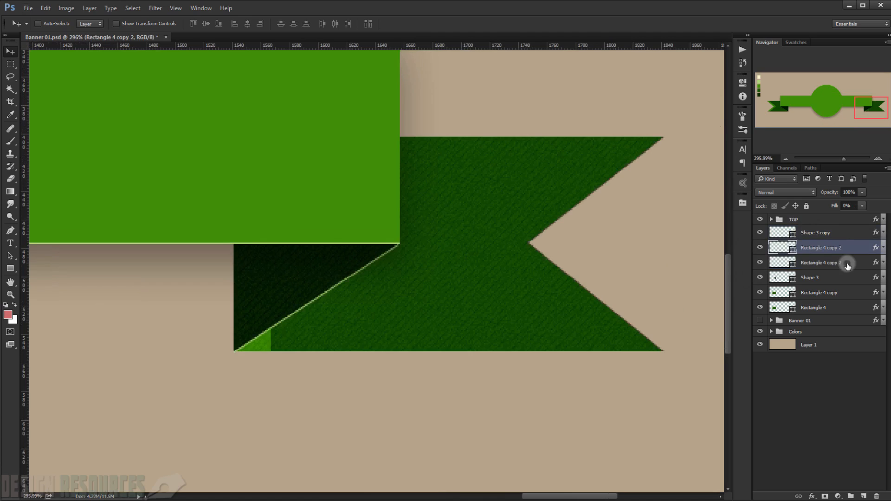
Step: Set the Inner Shadow angle to 0° on the flipped tail's base layer, the lower Rectangle 4 copy 2, and apply it
click(841, 263)
double_click(878, 263)
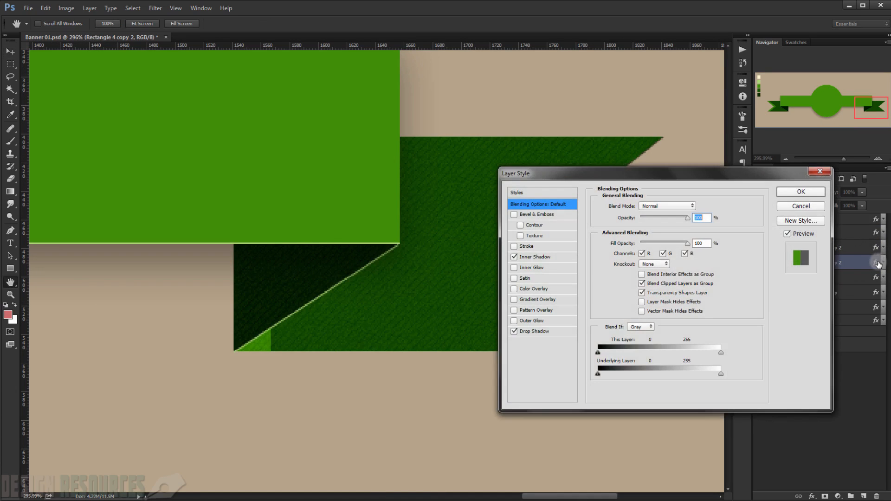
drag(587, 176, 240, 142)
click(560, 255)
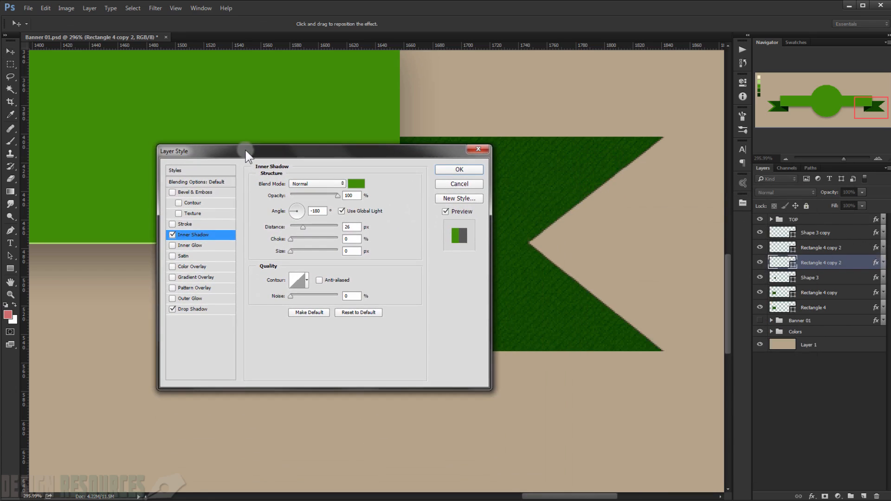
double_click(323, 212)
text(0)
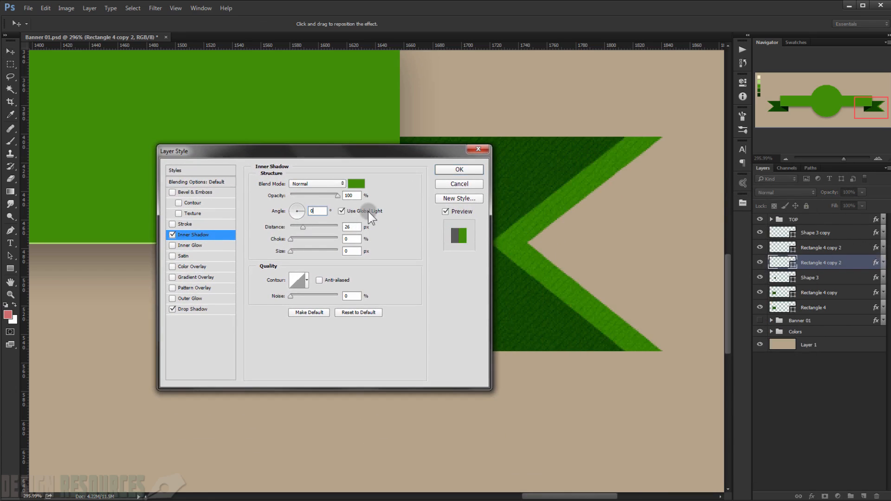
click(473, 169)
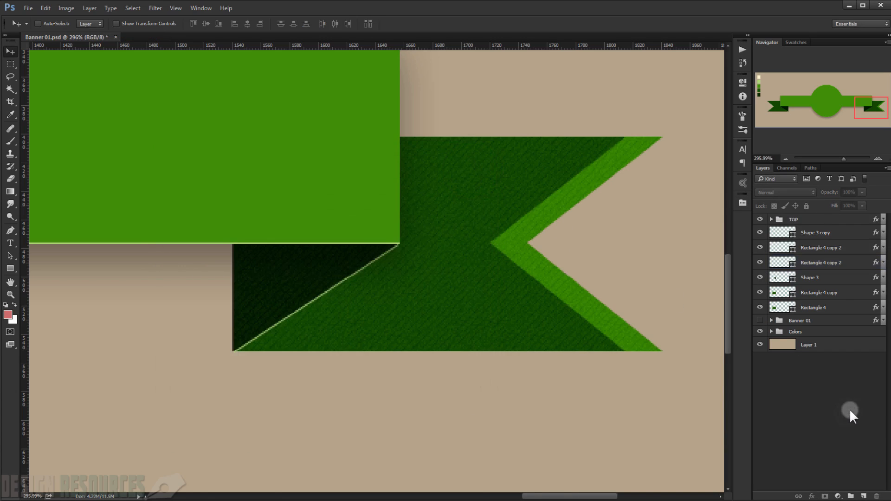
Step: Examine the edge stripes on both ribbon tails across the whole banner
key(ctrl+0)
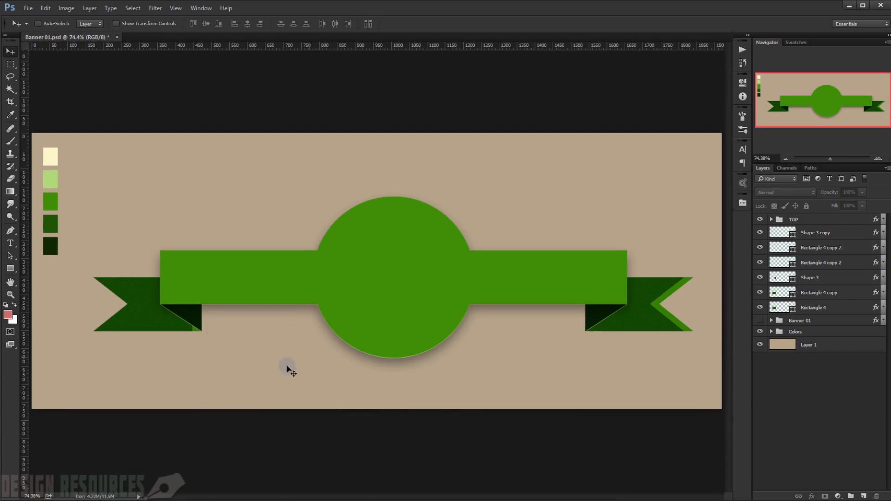
scroll(418, 364, up, 1)
scroll(307, 322, up, 1)
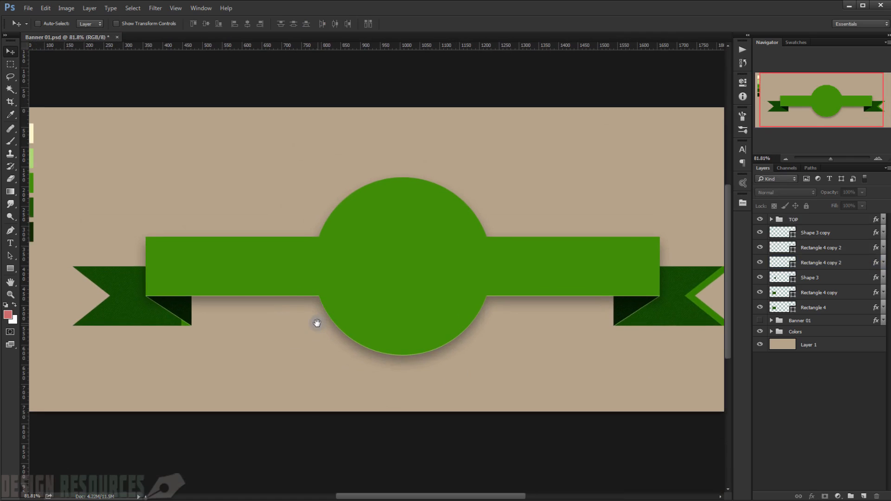
Step: Group all six tail layers, from Shape 3 copy down to Rectangle 4, and name the group Right and LEFT
scroll(260, 357, up, 1)
scroll(346, 339, down, 2)
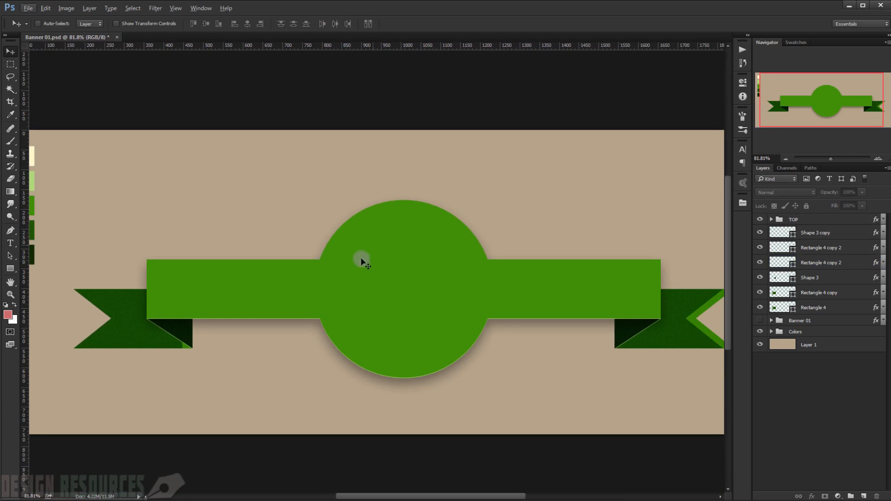
click(838, 232)
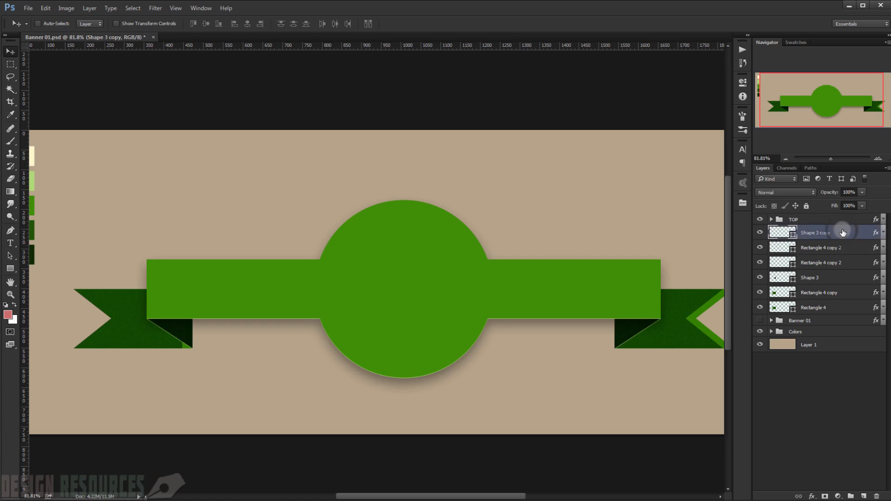
shift+click(859, 307)
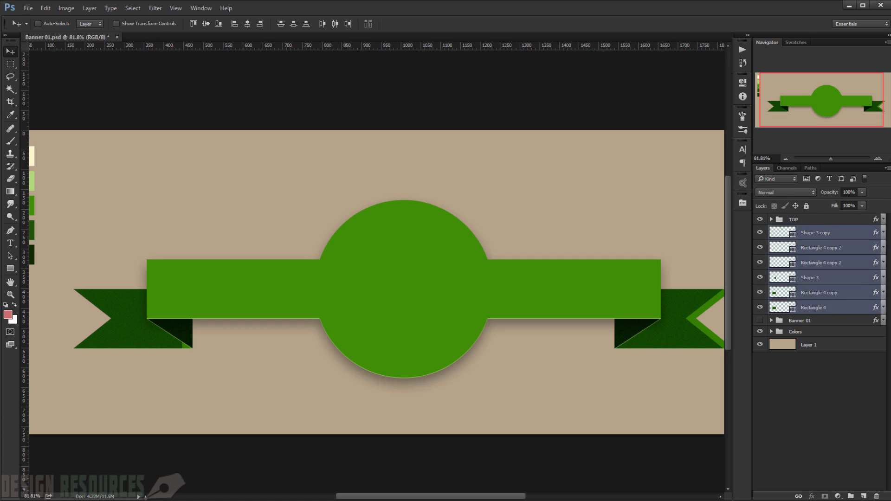
key(ctrl+g)
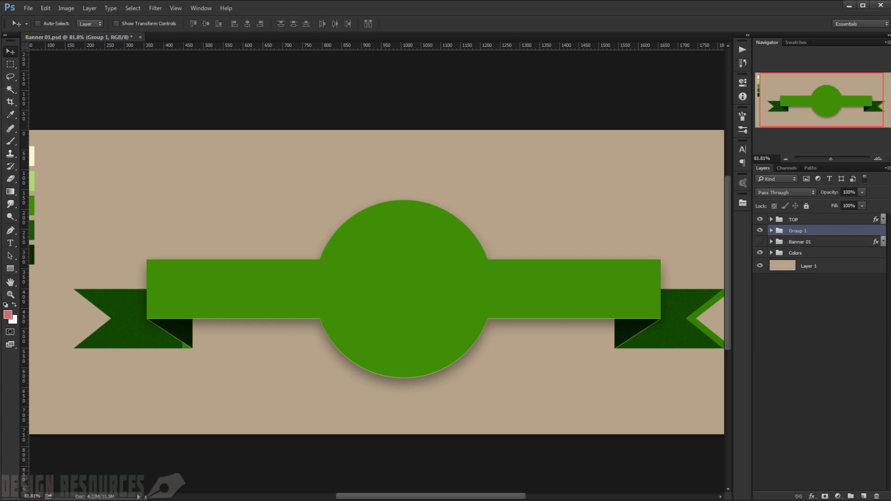
double_click(803, 230)
key(Return)
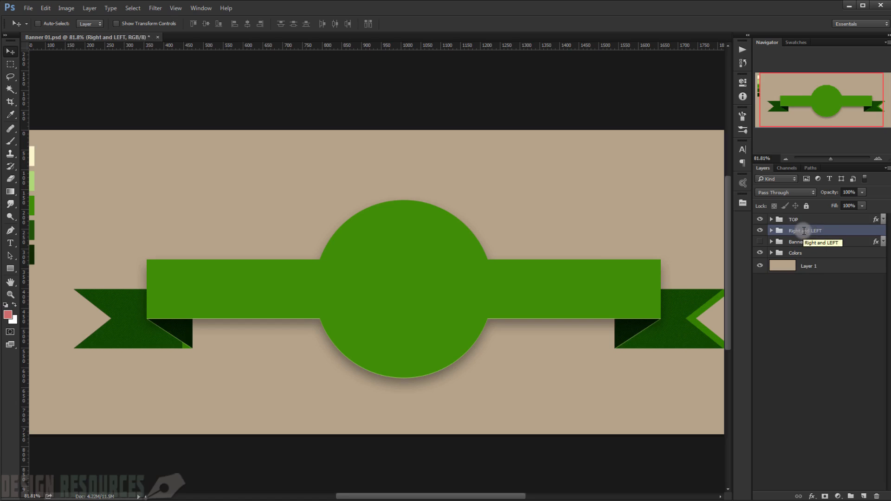
click(760, 231)
click(760, 230)
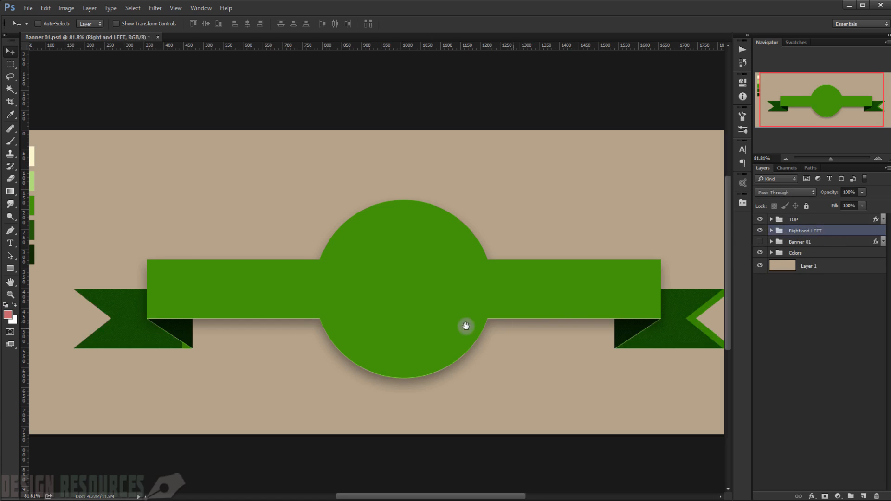
Step: Duplicate the badge circle Ellipse 3 from the TOP group and move the copy out above that group
click(772, 219)
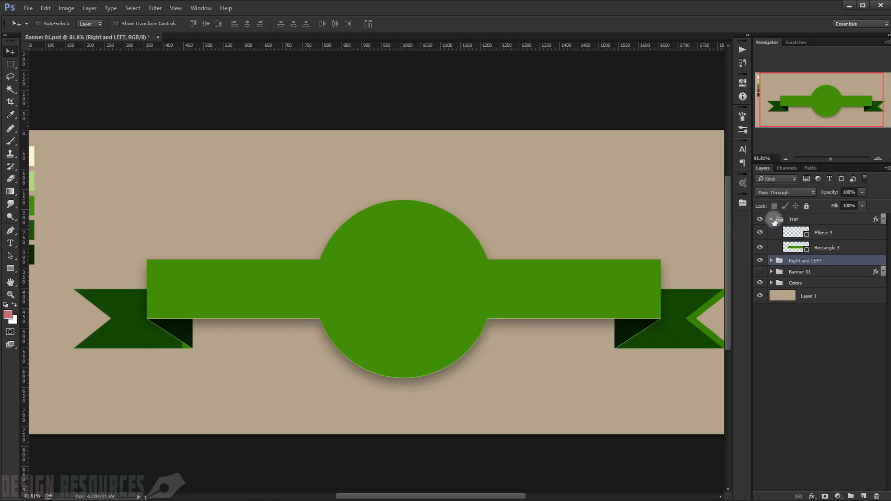
click(761, 220)
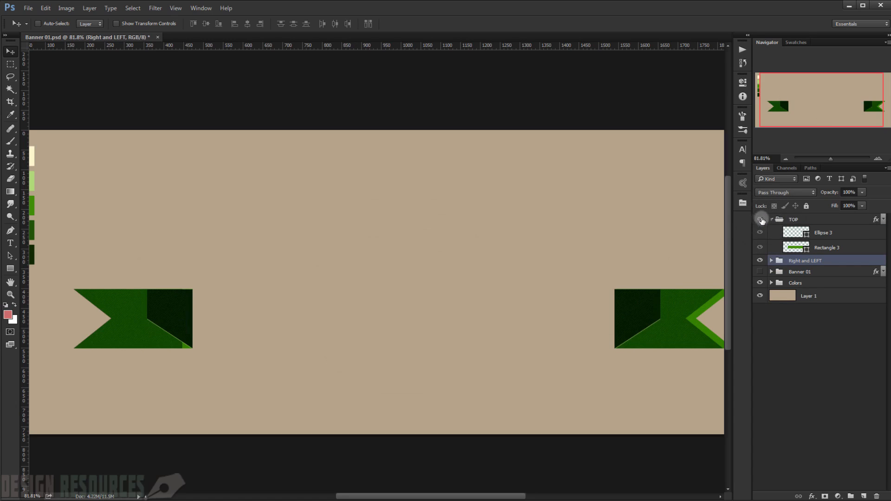
click(761, 220)
click(772, 220)
click(772, 220)
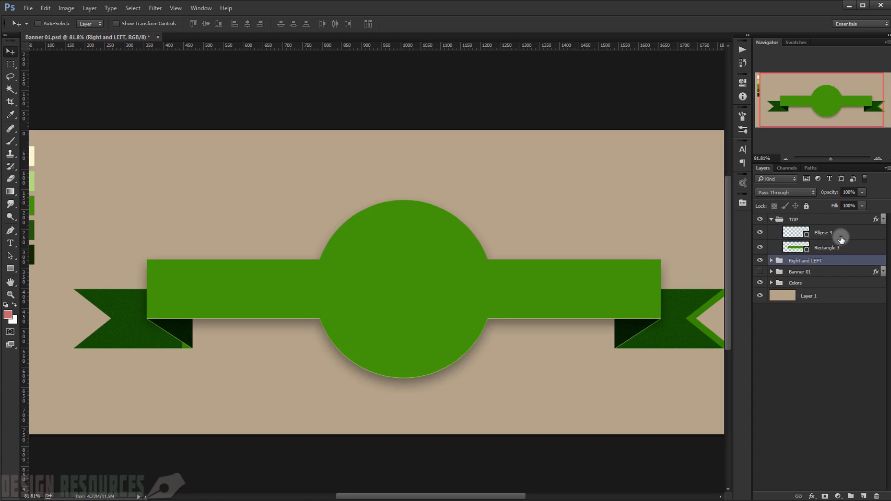
click(850, 236)
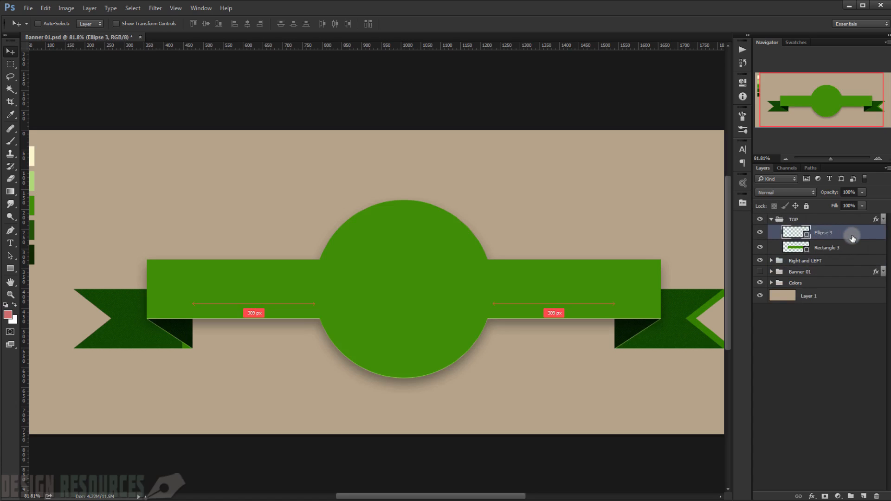
key(ctrl+j)
mouse_move(834, 237)
mouse_down()
mouse_move(827, 215)
mouse_move(822, 225)
mouse_up()
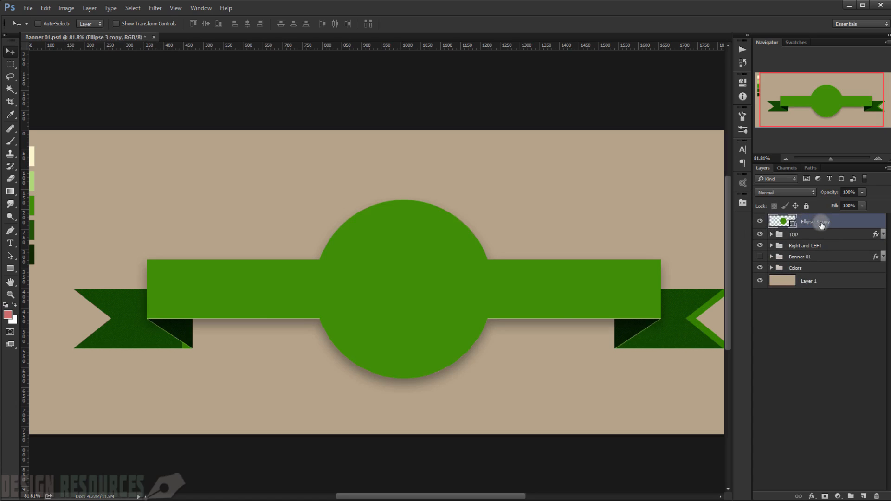
Step: Scale the duplicated badge circle down to 94% about its centre
key(ctrl+t)
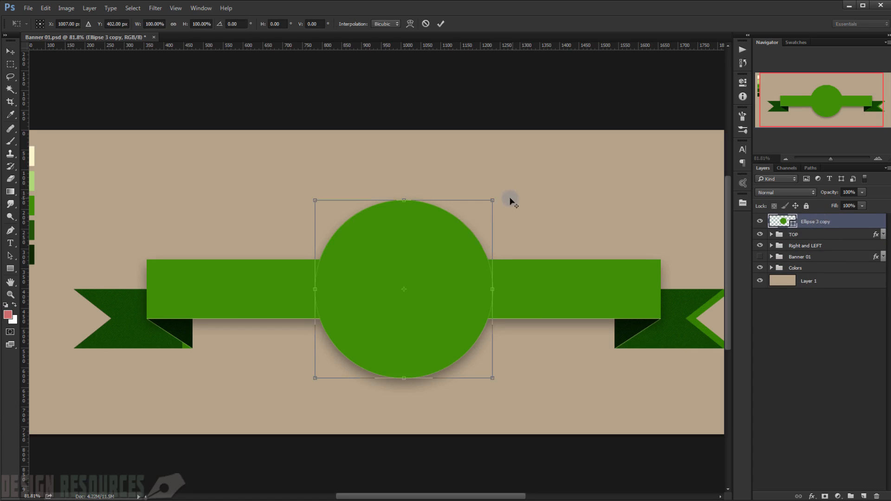
drag(493, 200, 487, 206)
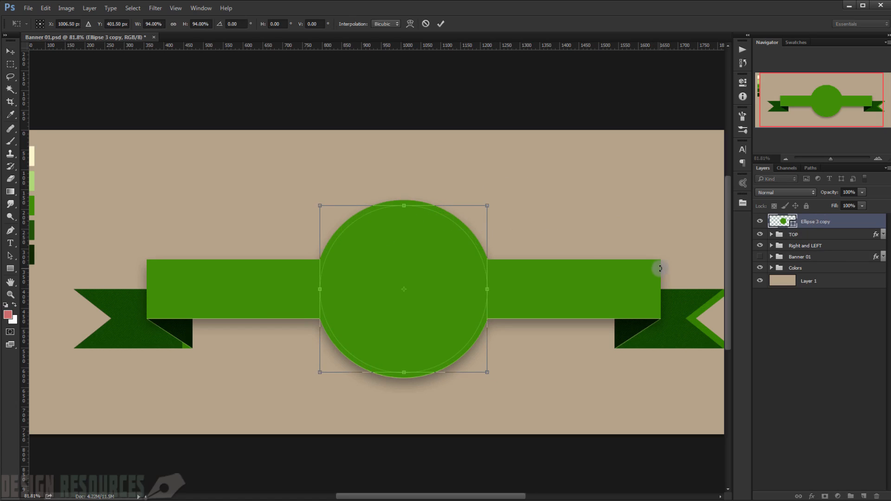
key(Return)
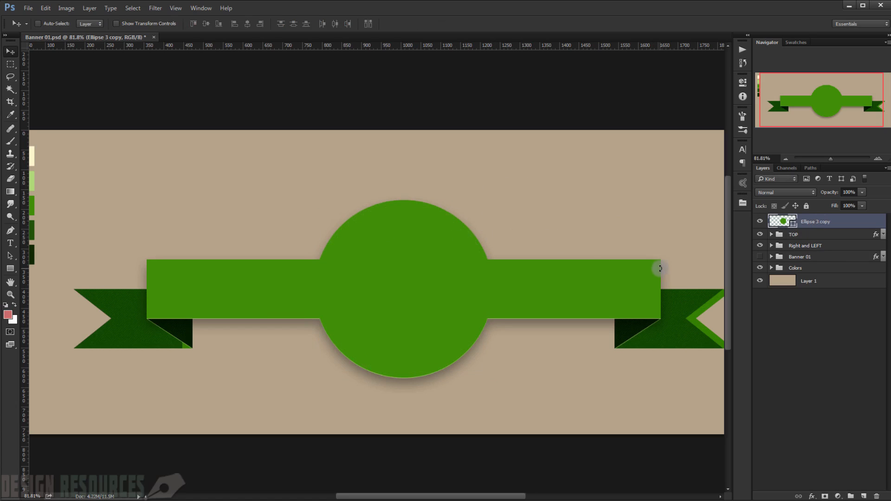
Step: Set the fill opacity of the scaled circle copy to 0% in its layer style
double_click(869, 226)
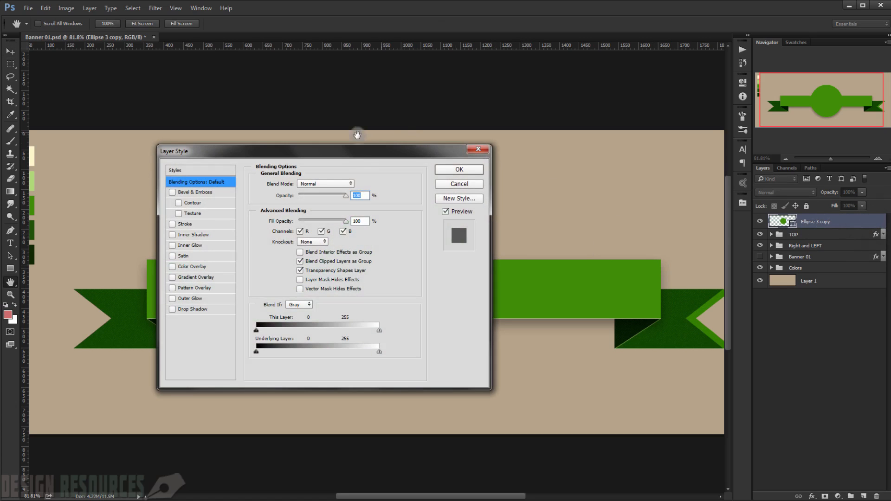
drag(347, 151, 686, 15)
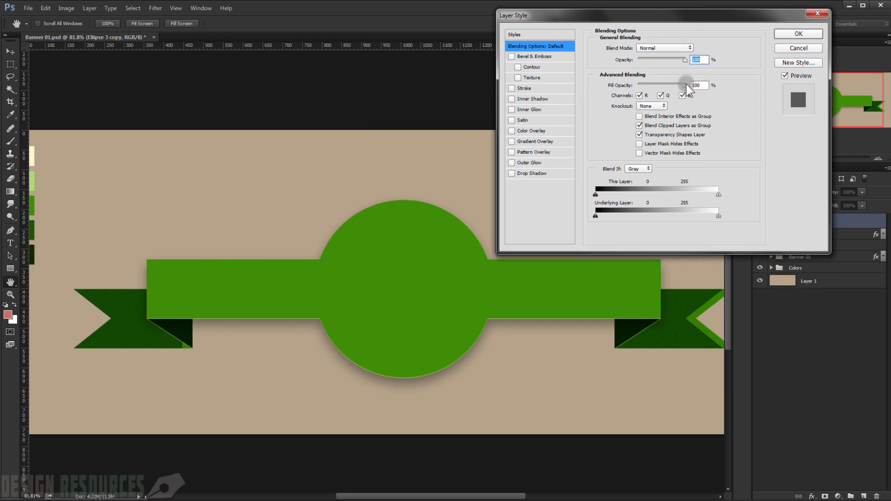
drag(684, 86, 637, 84)
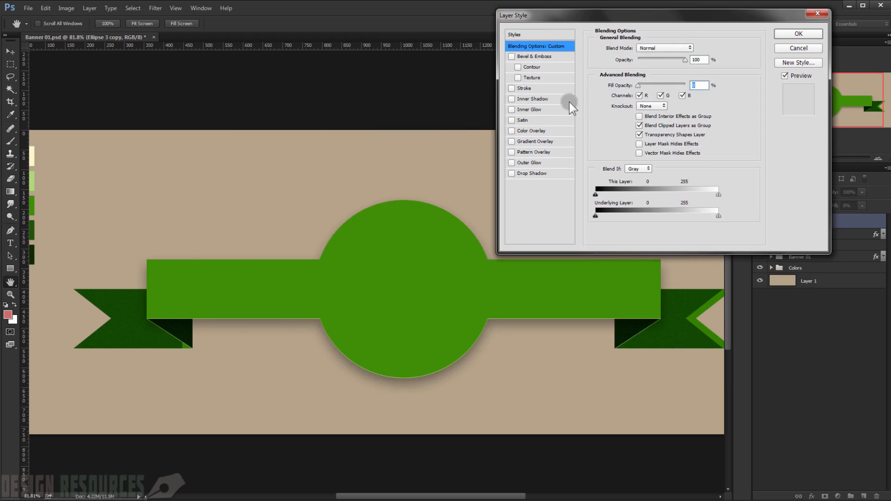
Step: Give the circle copy a 1 px inside Stroke in the darkest green swatch colour, 0f2a01, and apply the style
click(530, 89)
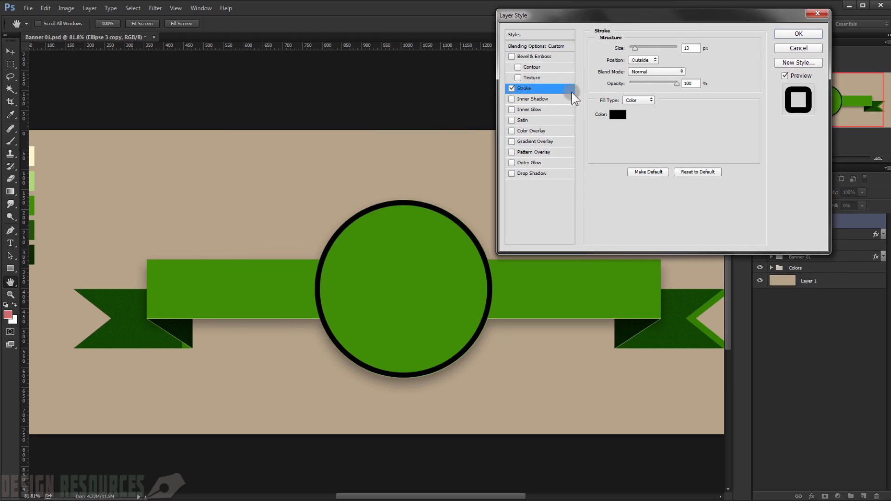
double_click(693, 49)
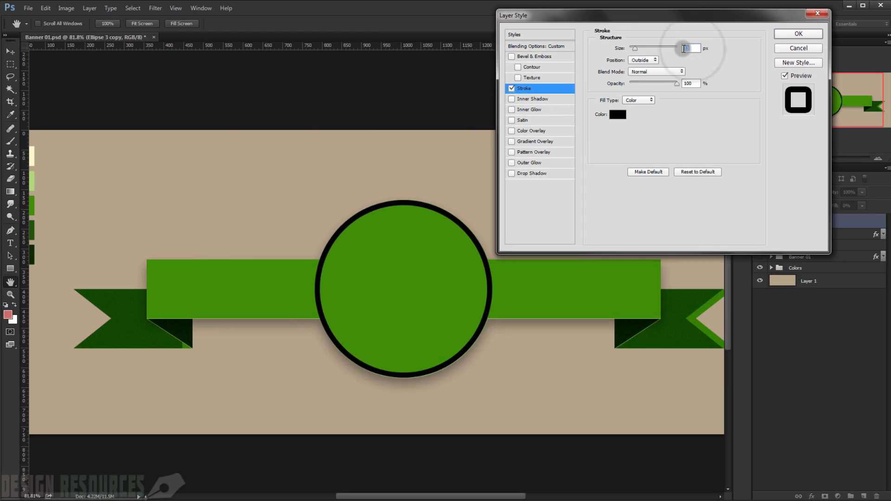
text(1)
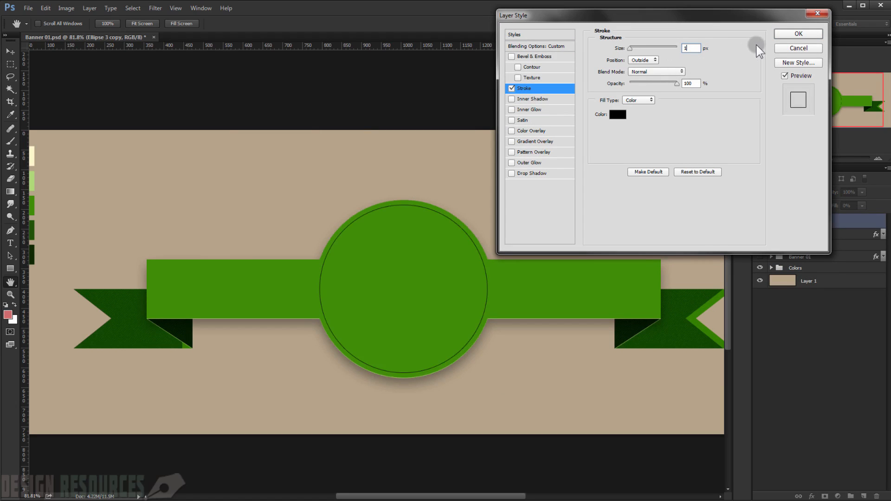
click(640, 60)
click(666, 66)
click(618, 114)
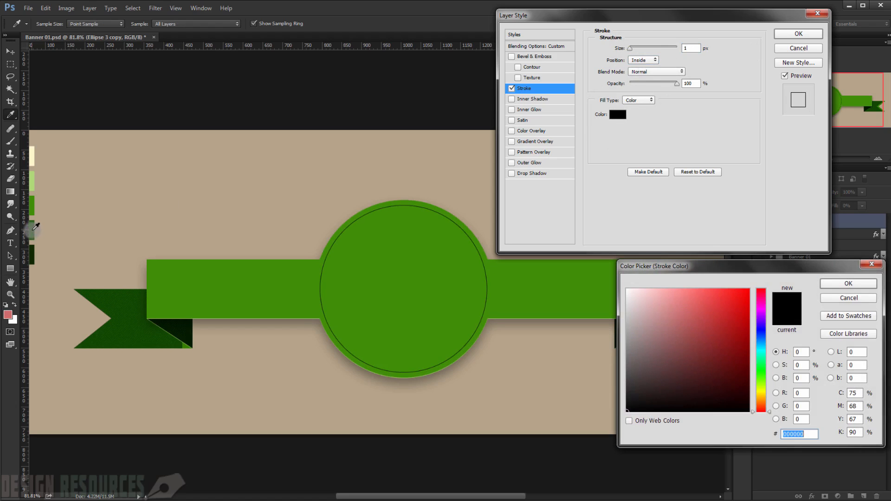
click(31, 250)
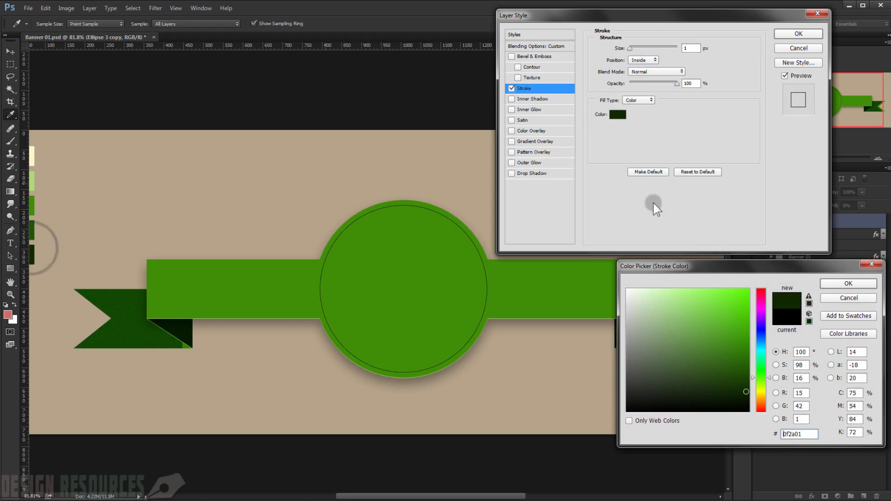
click(847, 284)
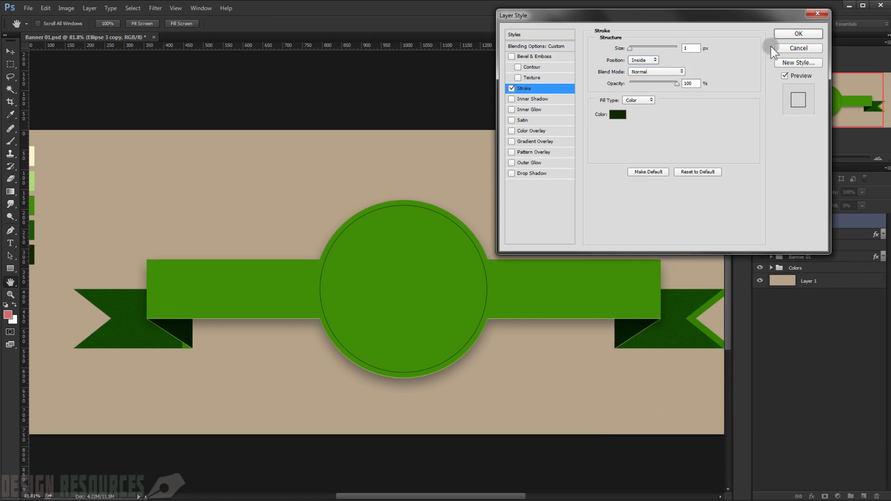
click(790, 35)
click(809, 328)
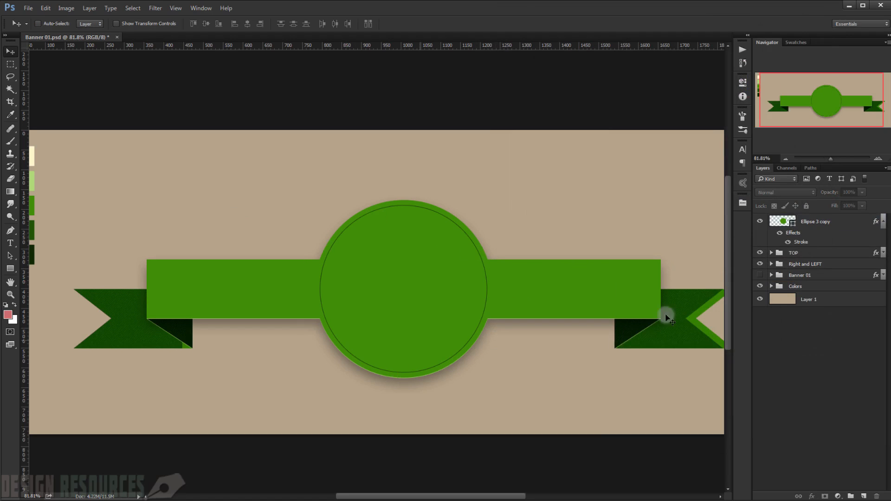
click(884, 222)
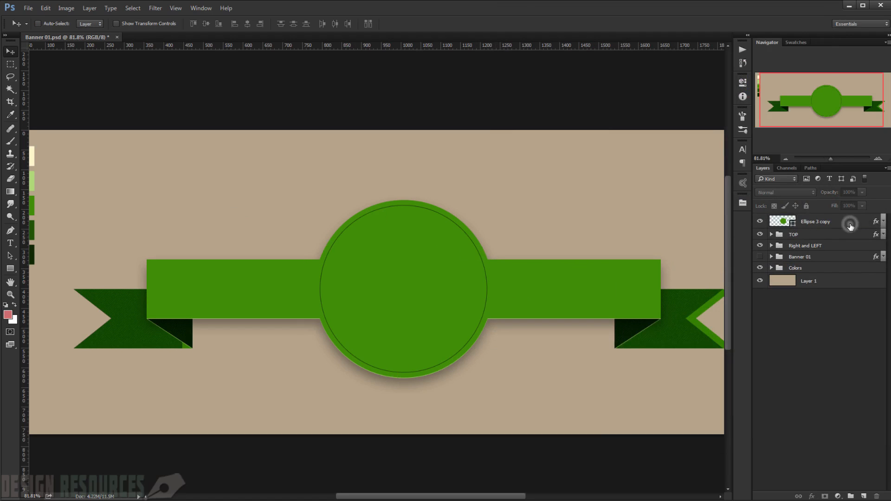
Step: Duplicate the outlined circle and set the new copy's fill opacity to 100%
double_click(851, 227)
key(Escape)
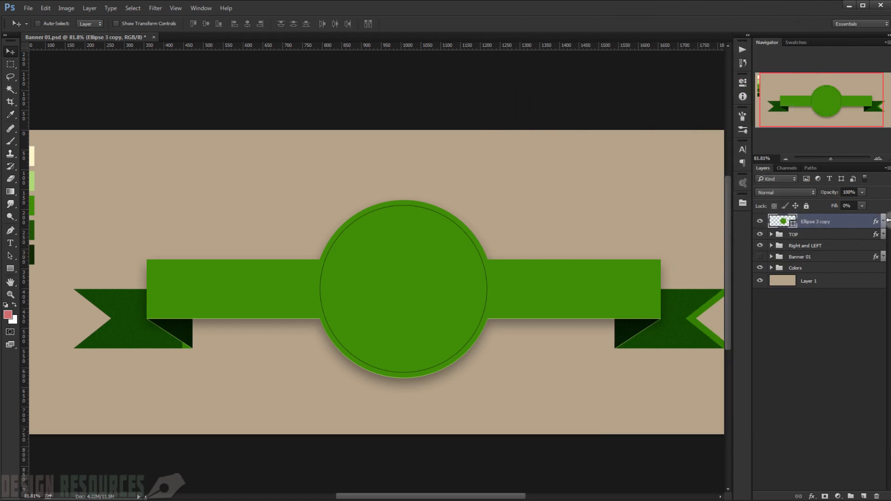
key(ctrl+j)
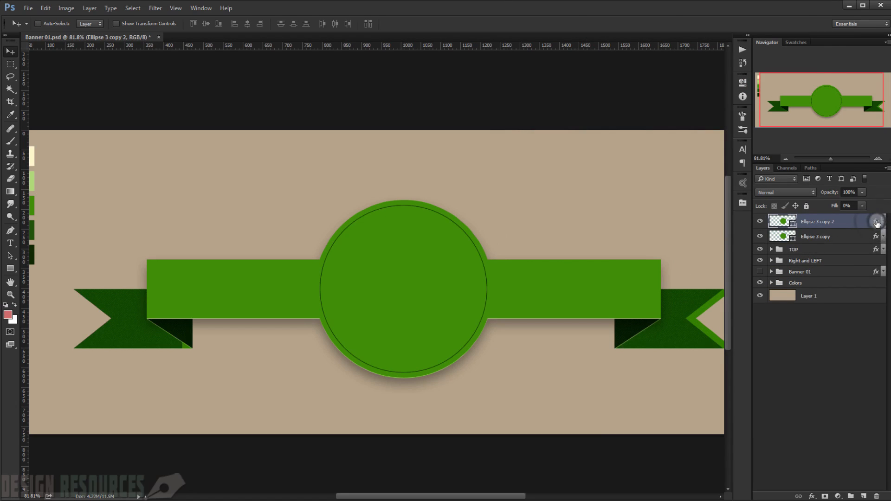
double_click(877, 223)
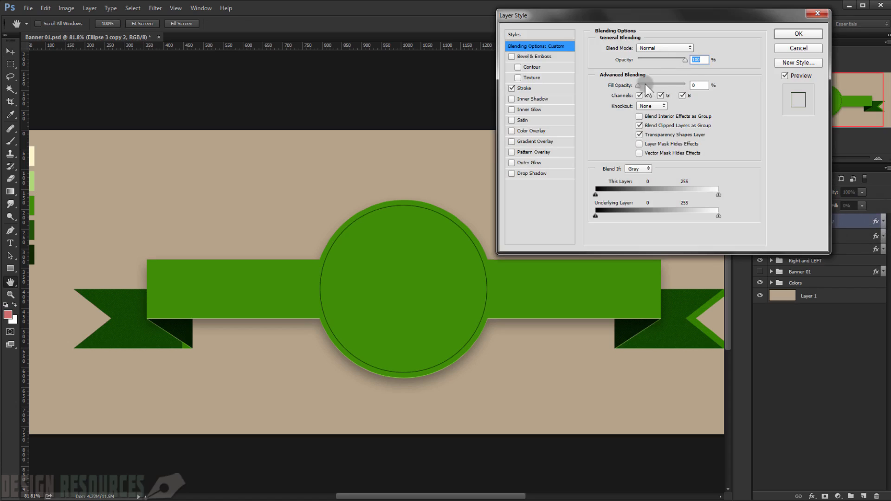
drag(639, 85, 684, 85)
double_click(696, 85)
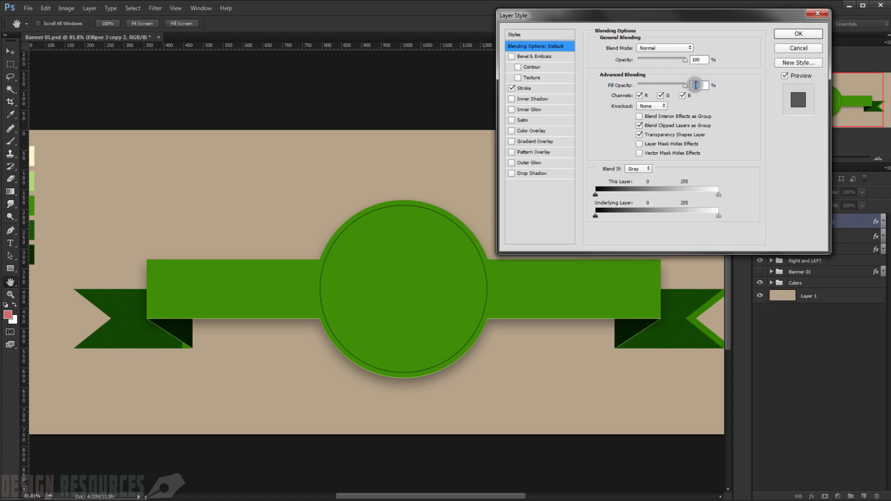
Step: Change the new circle's inside Stroke to 20 px in the light green swatch colour, b0d877, and apply it
click(524, 87)
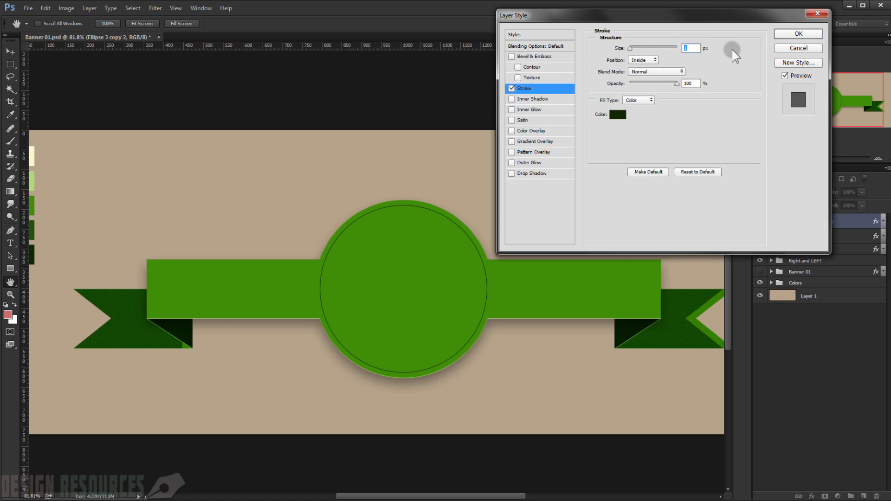
text(20)
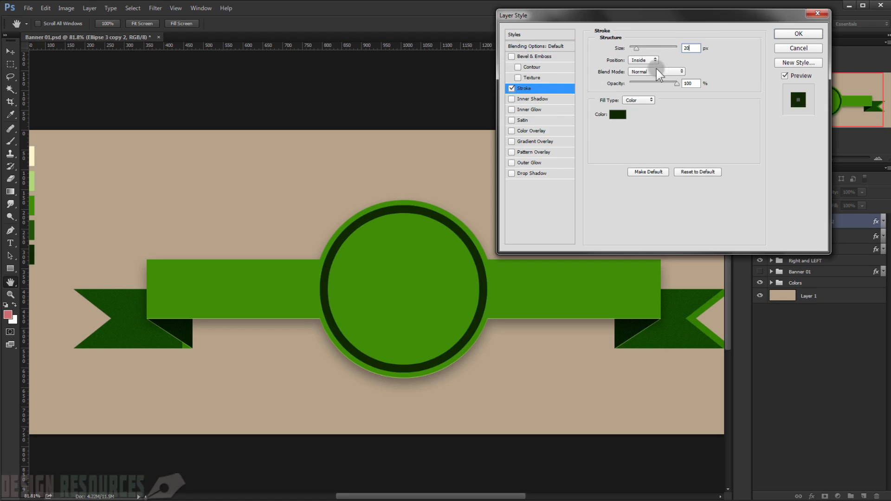
click(614, 116)
click(34, 175)
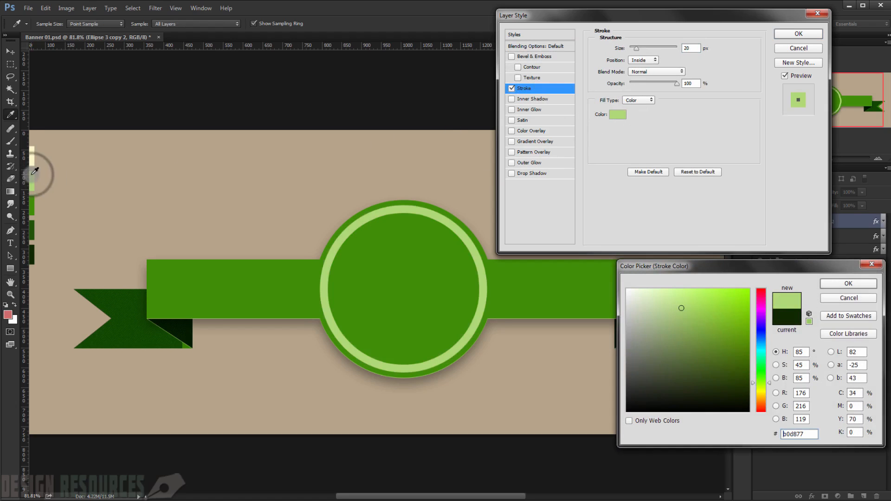
click(859, 283)
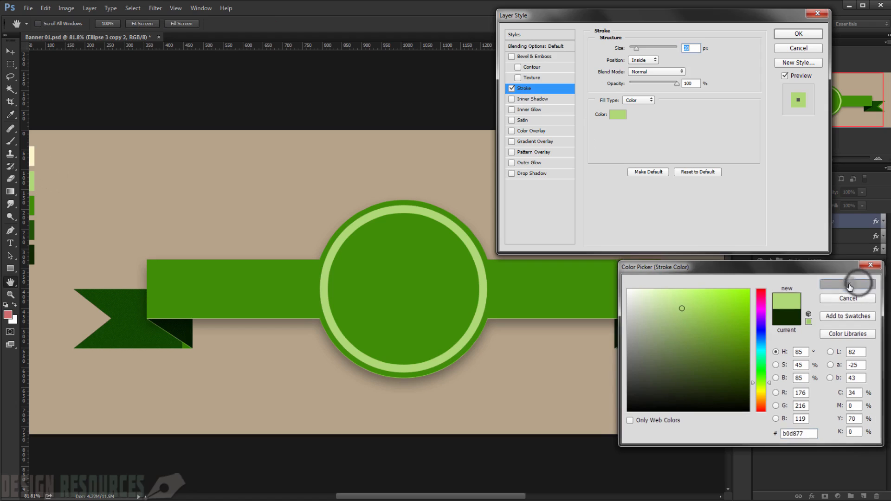
click(790, 35)
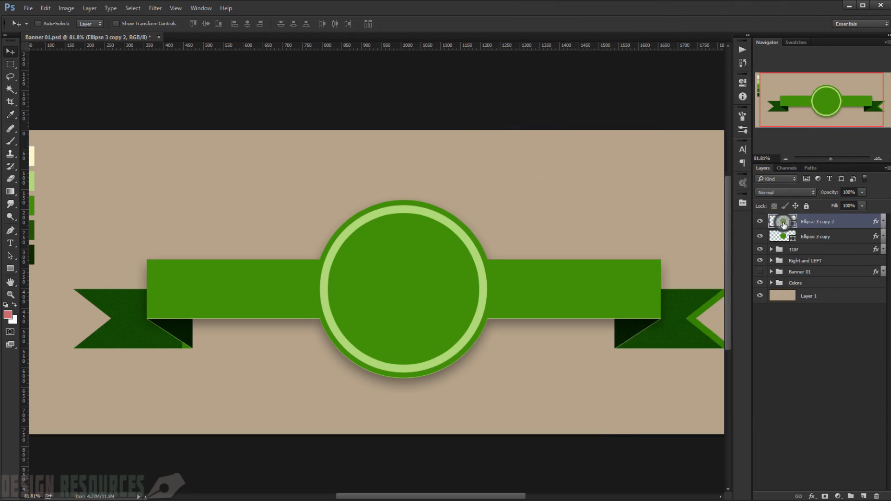
Step: Fill the new circle with the cream swatch colour, fcf7cc
double_click(783, 222)
drag(56, 158, 90, 157)
click(64, 152)
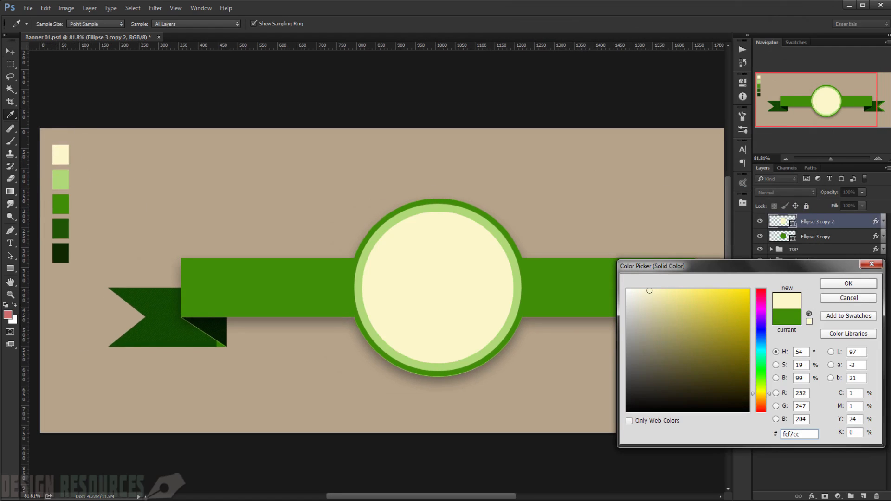
click(856, 285)
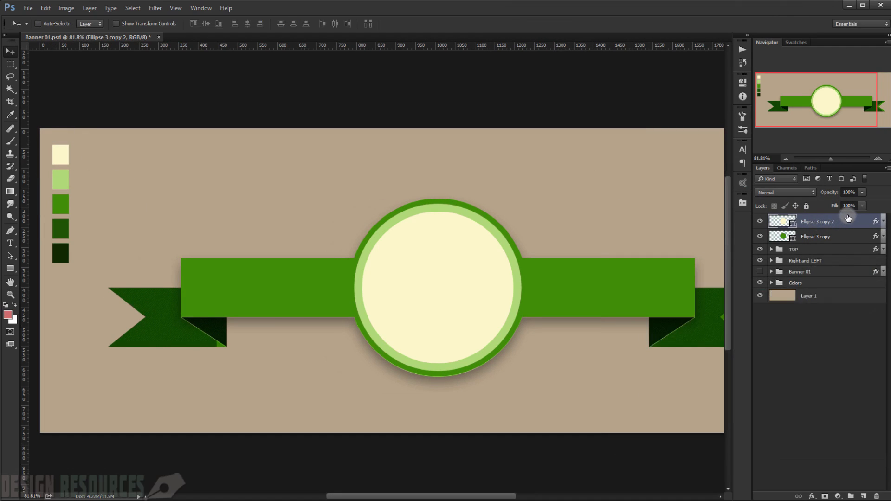
Step: Scale the cream circle down to about 75.4% around its centre inside the badge
key(ctrl+t)
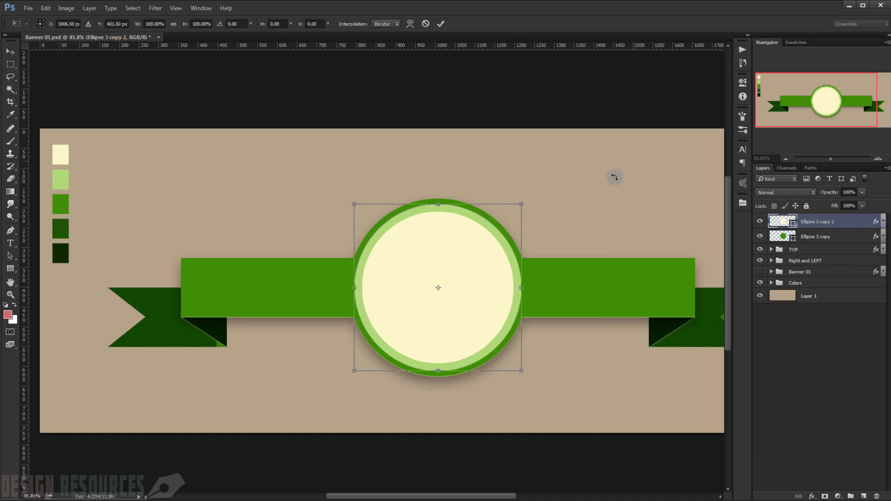
drag(522, 204, 502, 226)
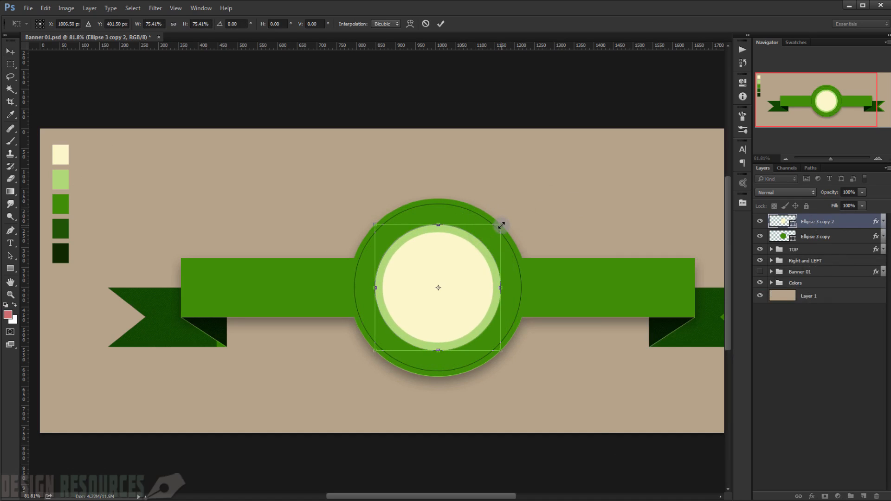
key(Return)
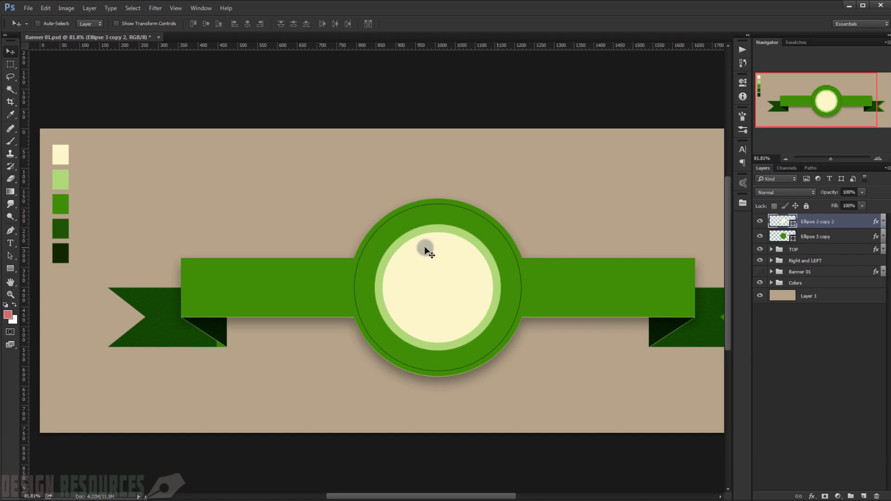
scroll(408, 249, up, 3)
scroll(409, 251, down, 3)
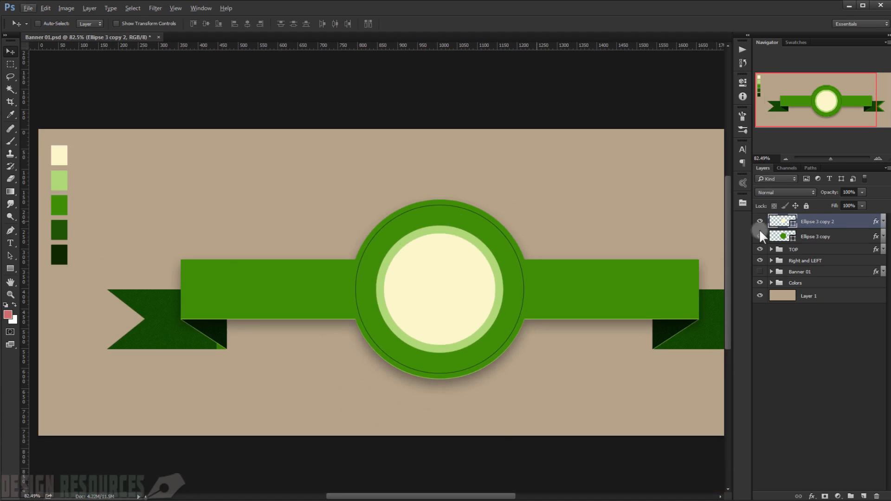
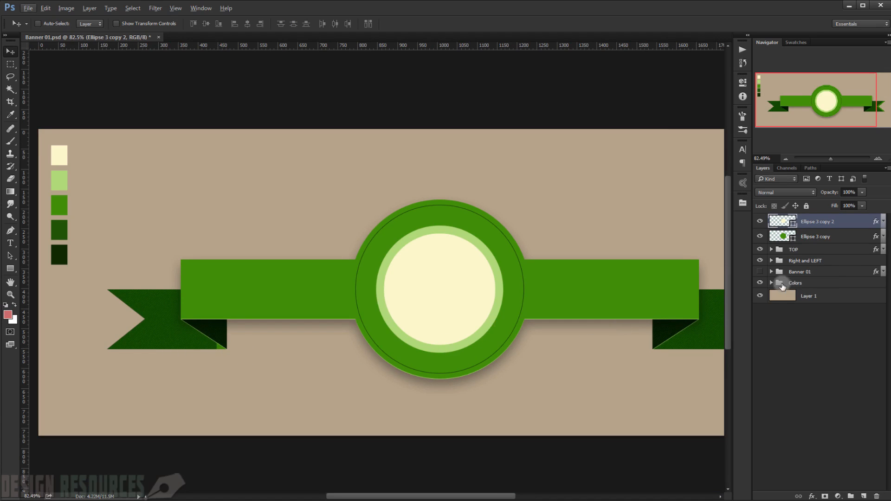
Step: In the Right and LEFT group, turn off global light for the left tail's Inner Shadow and set its angle to -180°
click(761, 261)
scroll(418, 354, down, 3)
scroll(237, 329, up, 3)
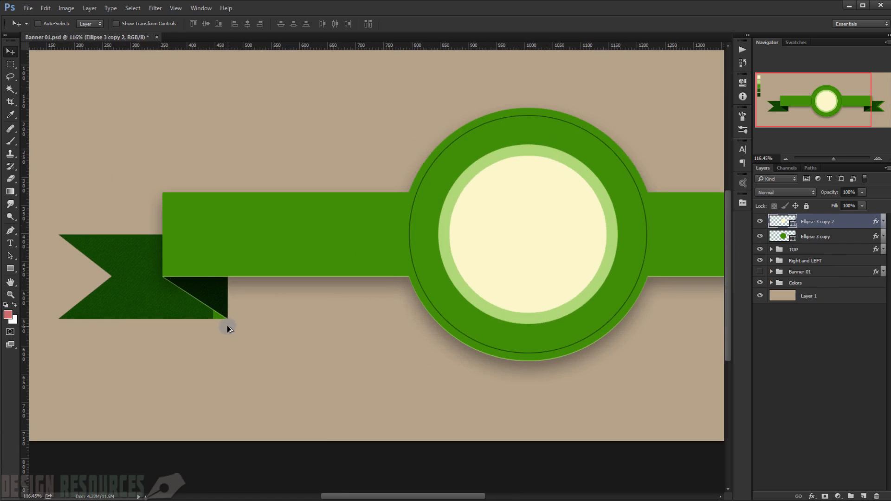
click(772, 261)
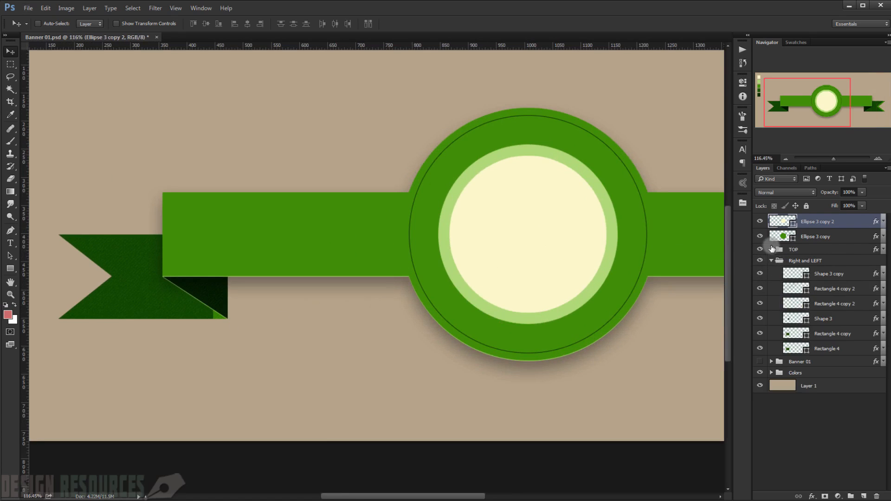
click(761, 334)
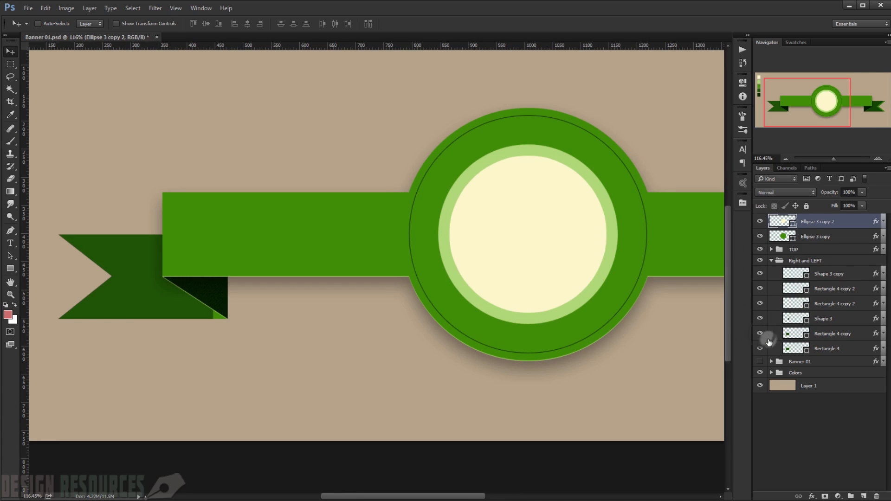
click(761, 334)
click(875, 349)
double_click(875, 350)
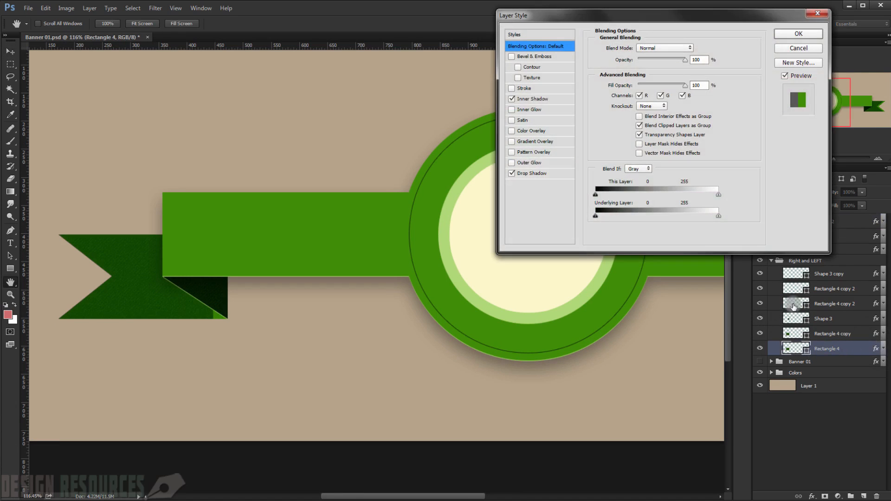
click(543, 99)
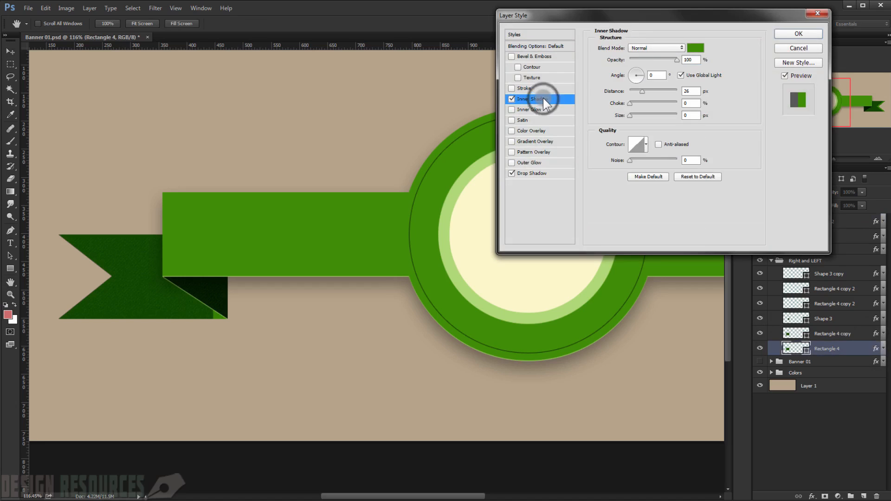
click(681, 75)
click(653, 75)
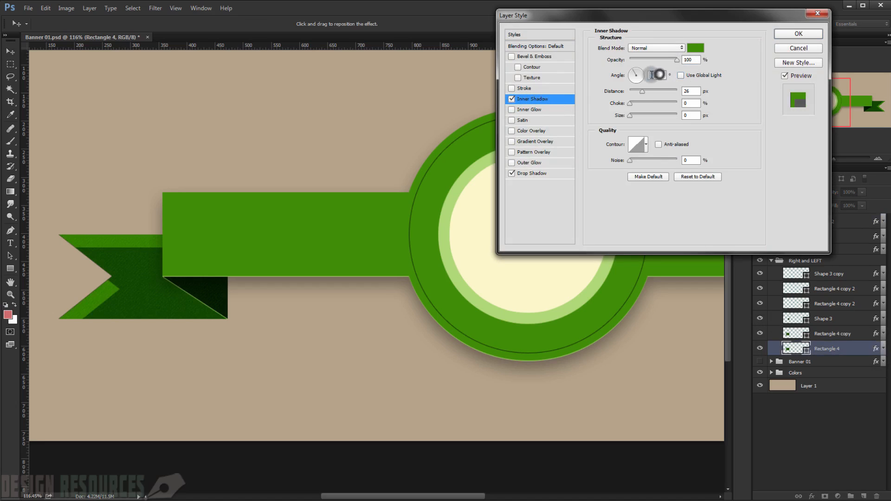
text(-180)
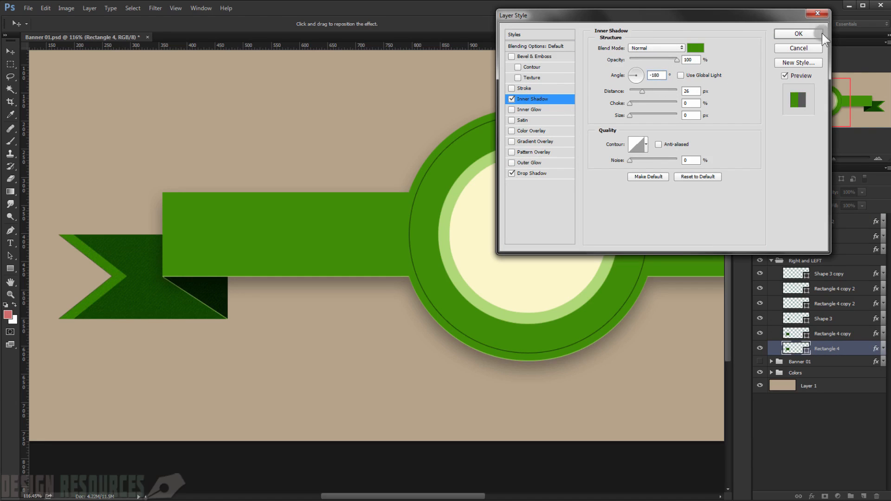
click(799, 33)
Step: Collapse the Right and LEFT layer group
drag(668, 248, 406, 215)
scroll(406, 217, down, 3)
drag(248, 201, 320, 207)
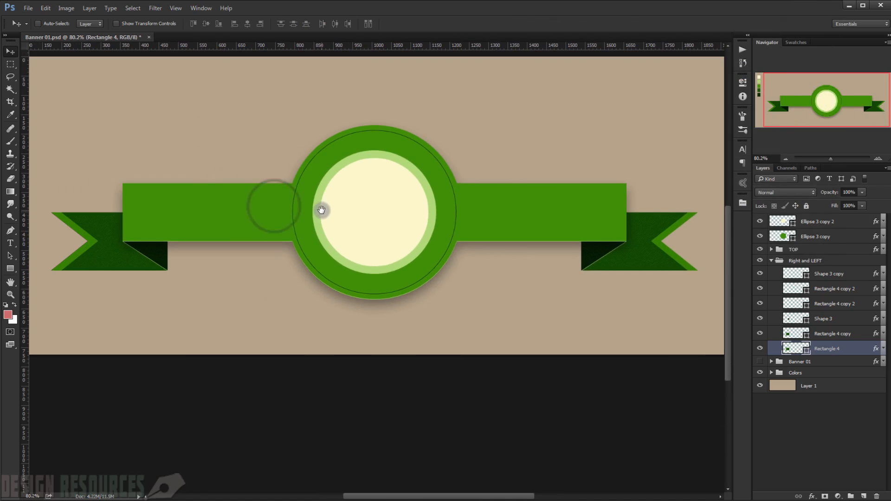
click(771, 262)
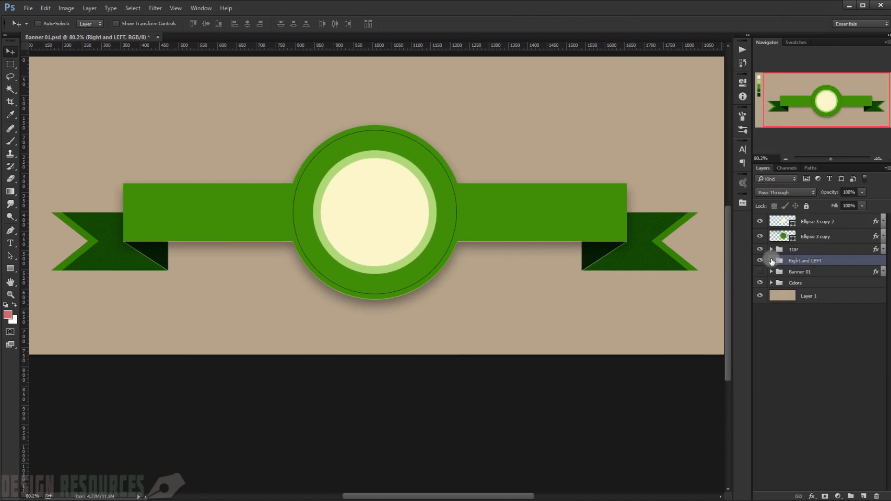
drag(272, 201, 378, 226)
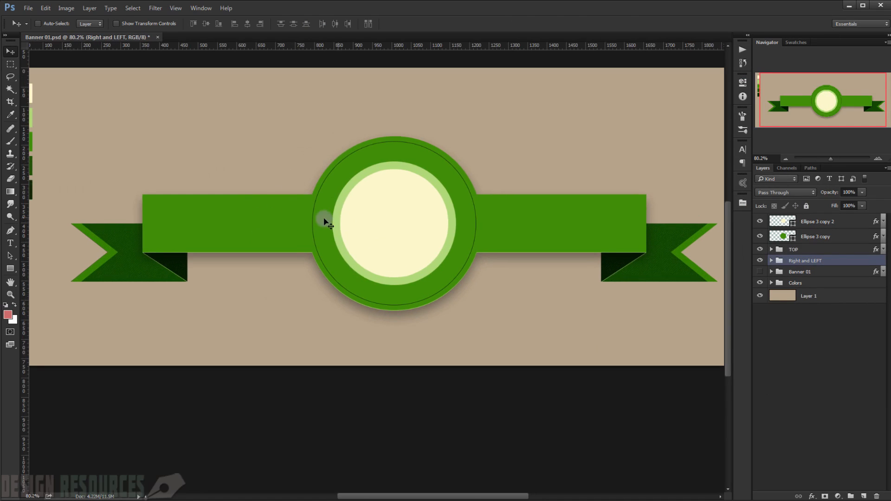
Step: Draw a five-pointed star custom shape about 248 px wide on a new top layer inside the cream circle
click(11, 268)
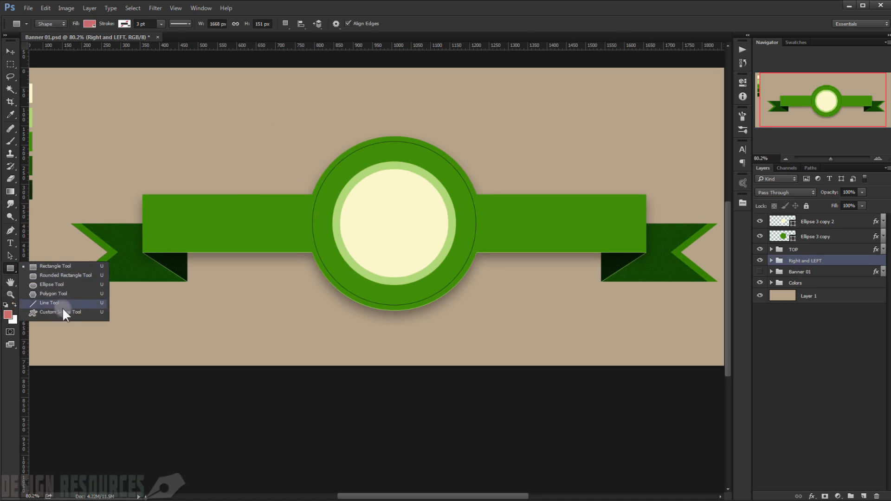
click(58, 310)
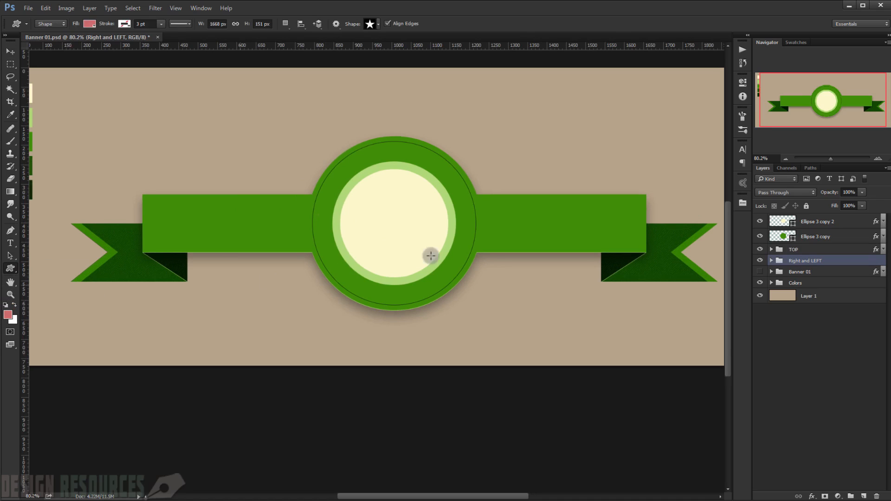
right_click(279, 223)
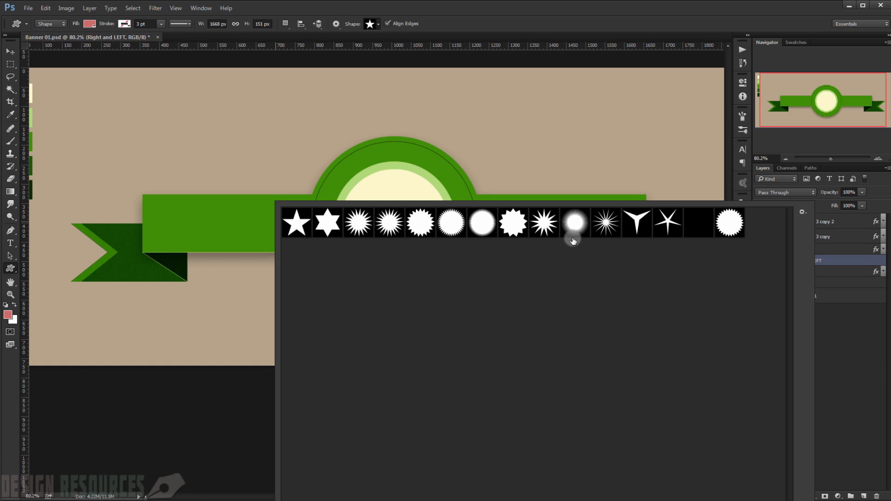
click(295, 224)
click(529, 26)
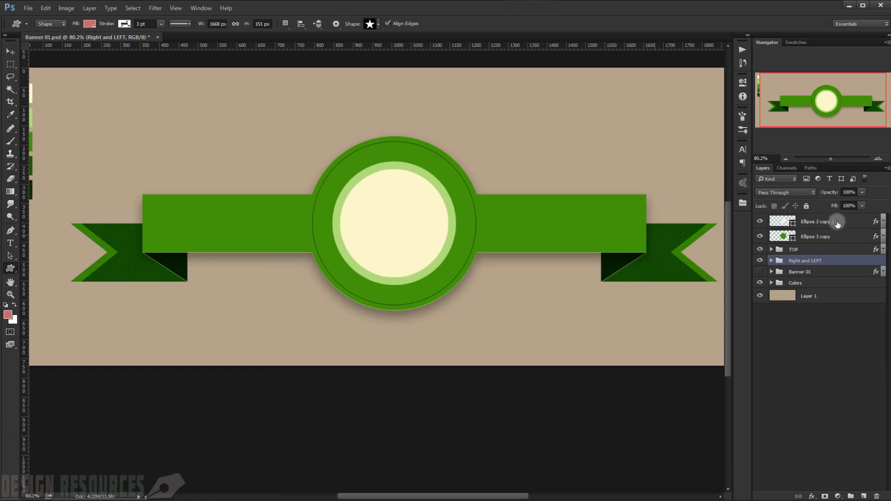
click(833, 337)
drag(371, 200, 442, 294)
key(space)
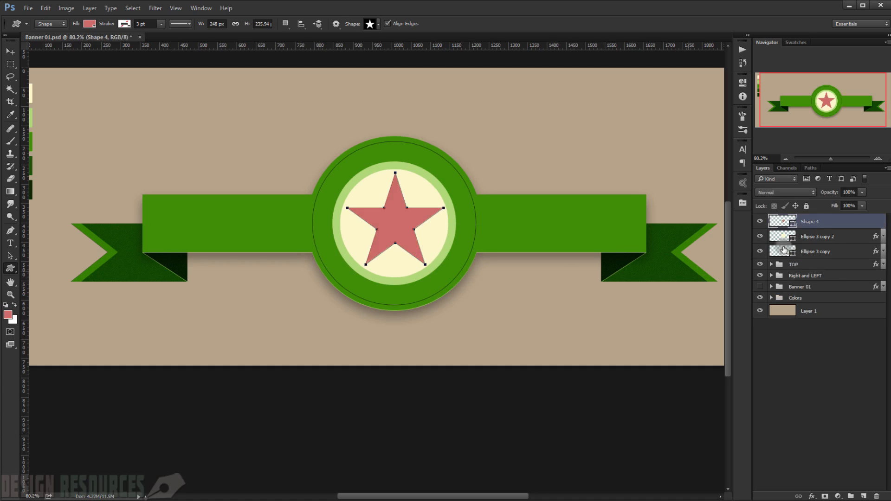
Step: Fill the star with the green sampled from the ribbon, and deselect its layer
double_click(787, 221)
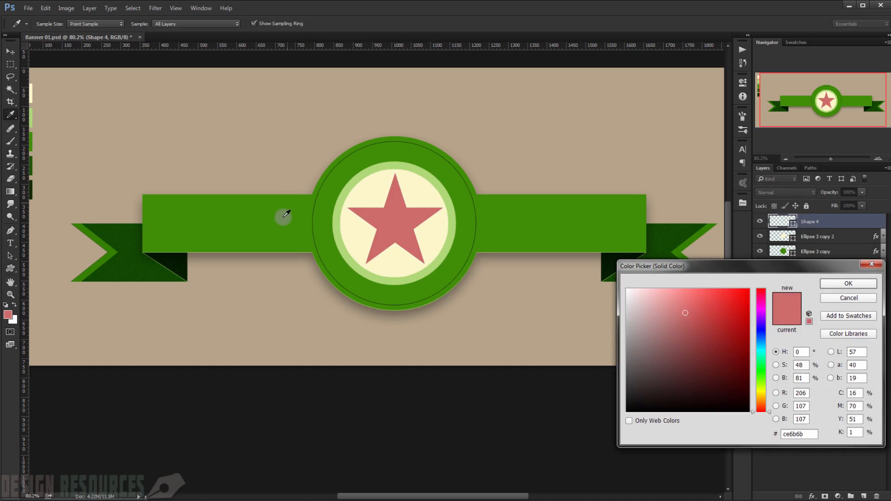
click(280, 215)
click(849, 283)
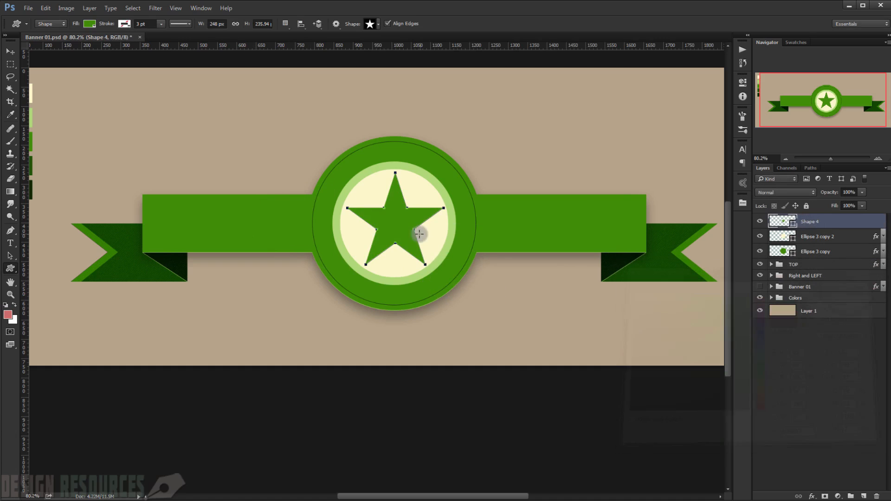
click(760, 357)
Step: Add a Drop Shadow to the star with global light off and its angle set to 90°
scroll(302, 240, up, 5)
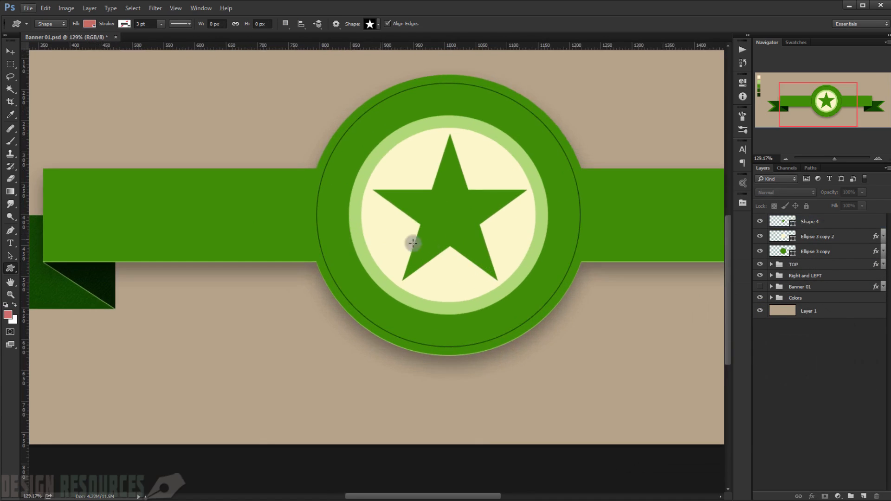
drag(476, 227, 432, 234)
double_click(854, 227)
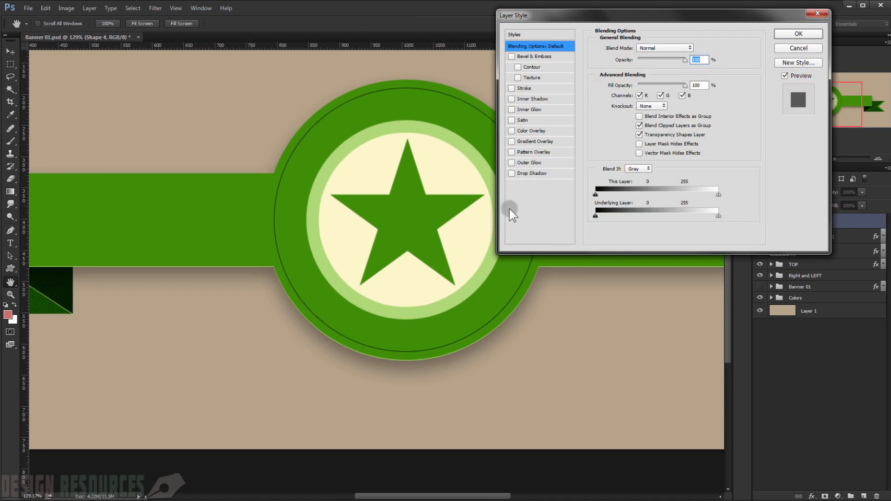
click(527, 174)
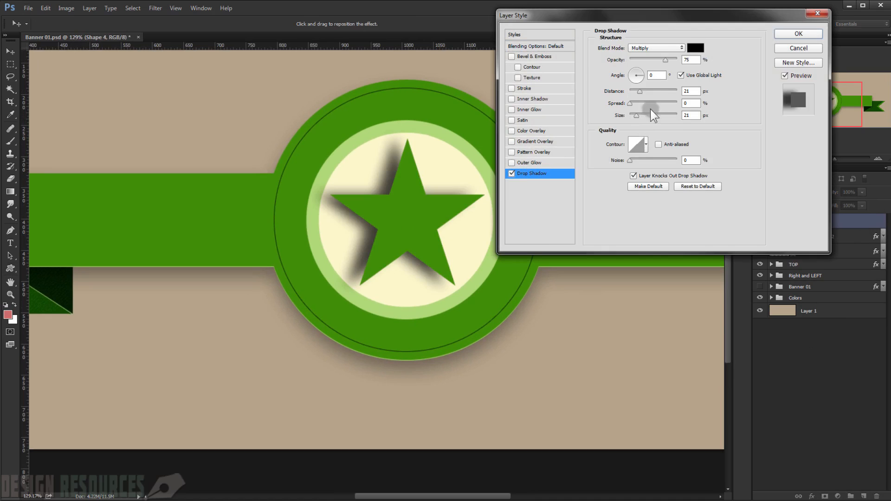
click(683, 76)
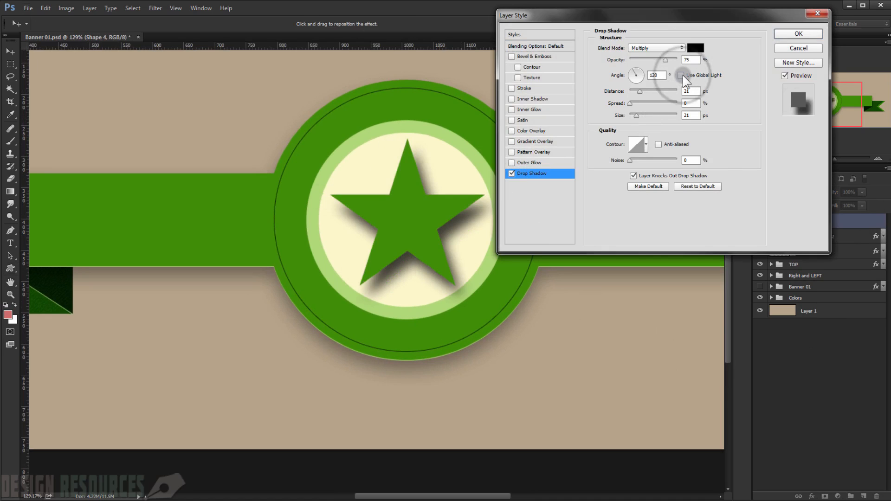
double_click(662, 76)
text(90)
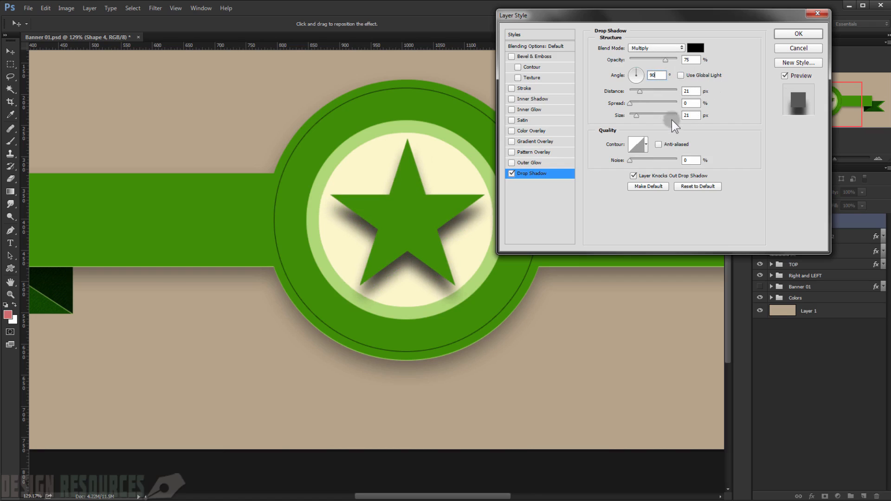
Step: Set the star shadow's distance to 1 px and size to 2 px, apply it, and collapse the layer's effects list
click(692, 91)
text(1)
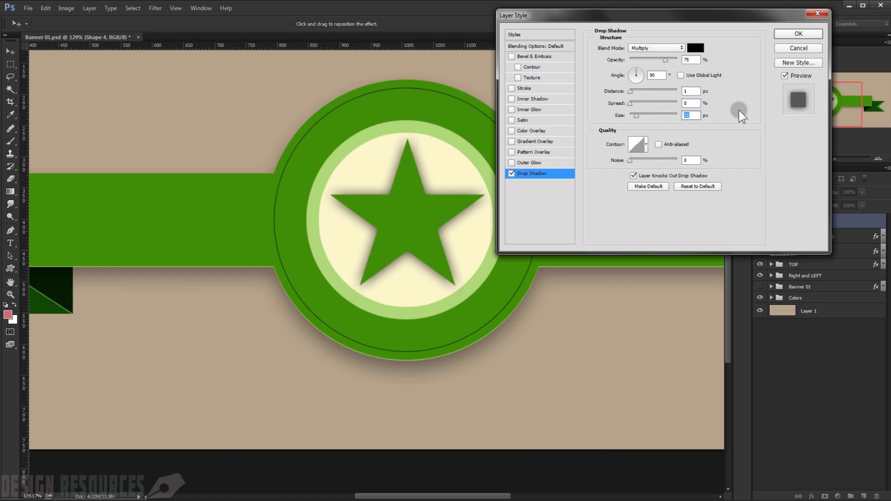
text(2)
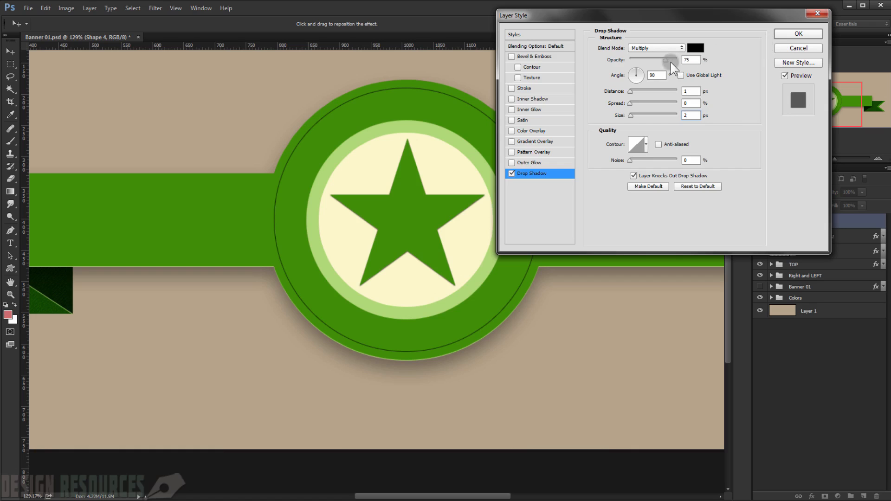
click(798, 33)
scroll(369, 202, up, 4)
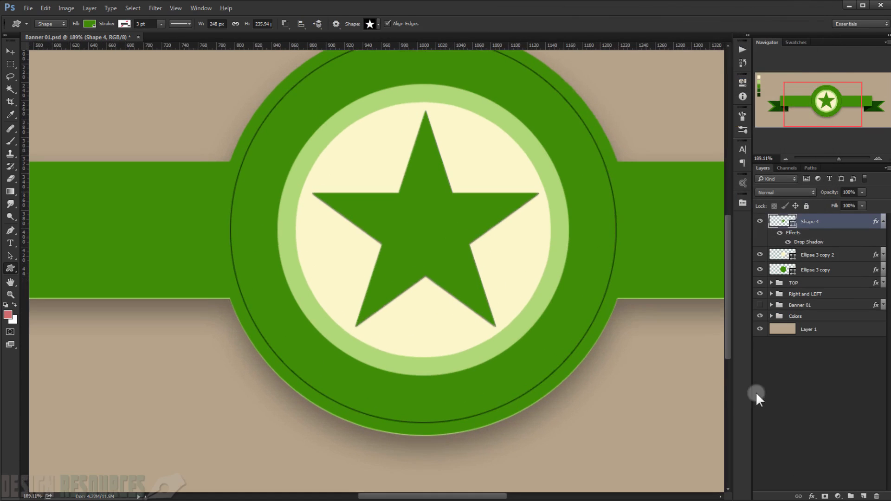
click(840, 414)
scroll(551, 307, down, 4)
scroll(551, 307, down, 3)
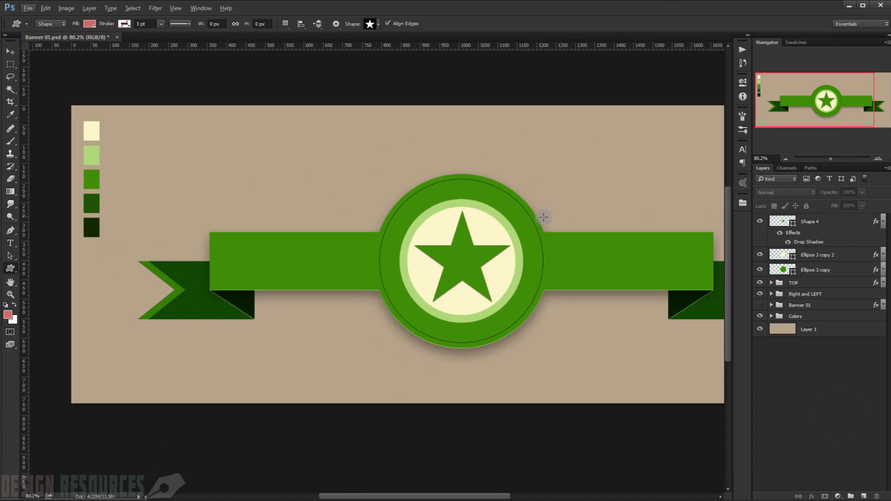
click(882, 223)
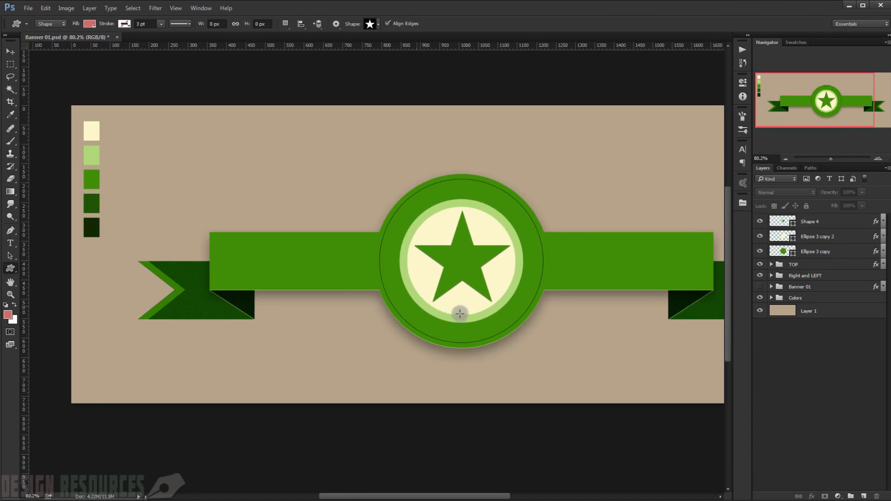
Step: Draw a circular Ellipse tool path, concentric with the badge, just outside the light green ring
scroll(447, 235, up, 1)
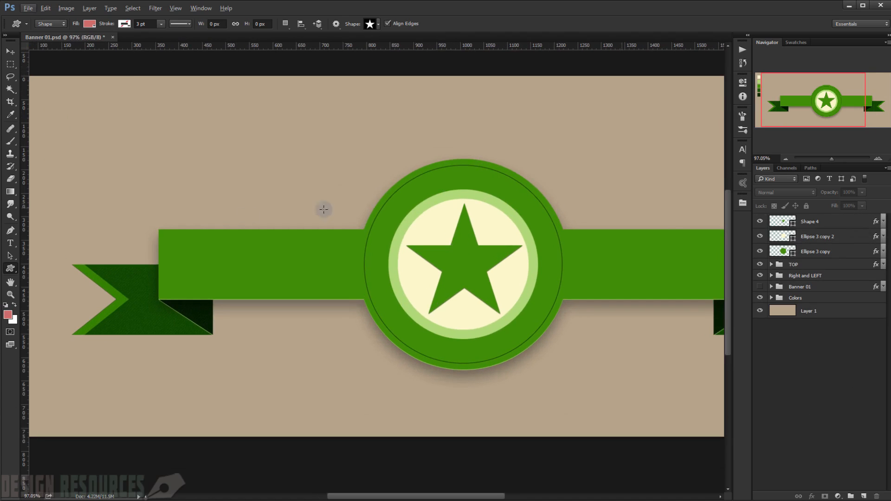
drag(10, 268, 38, 283)
click(38, 285)
key(Escape)
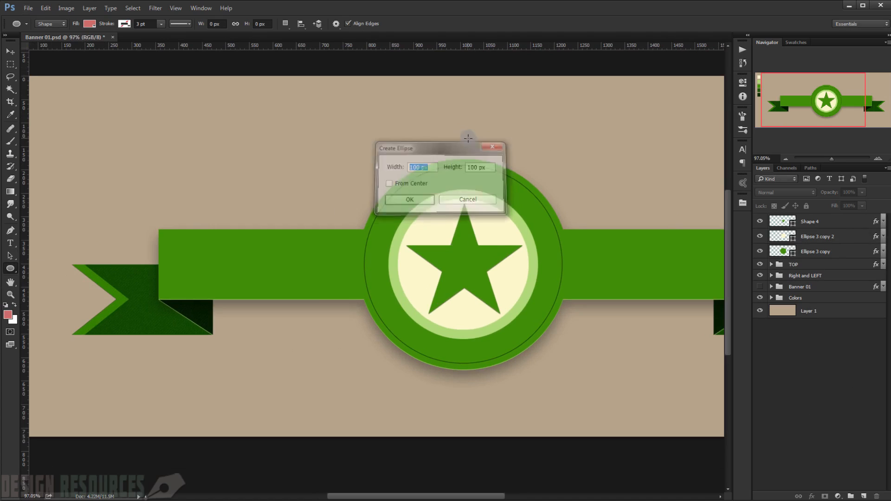
click(50, 24)
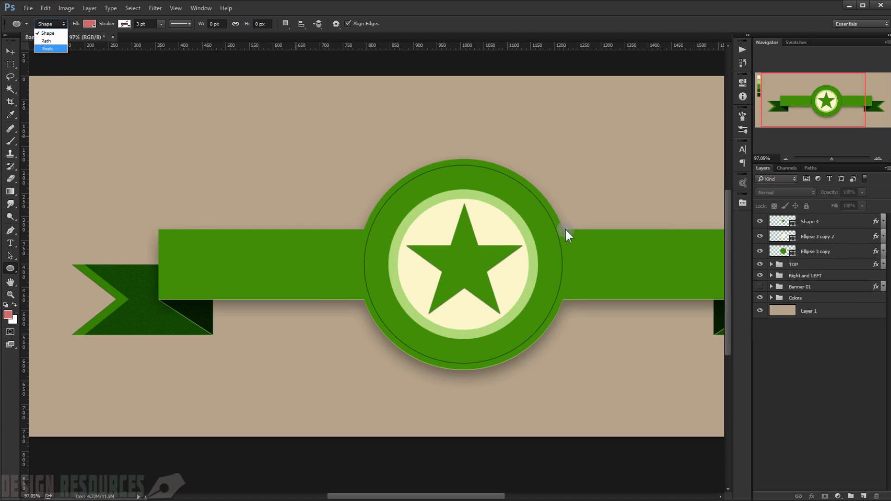
click(47, 41)
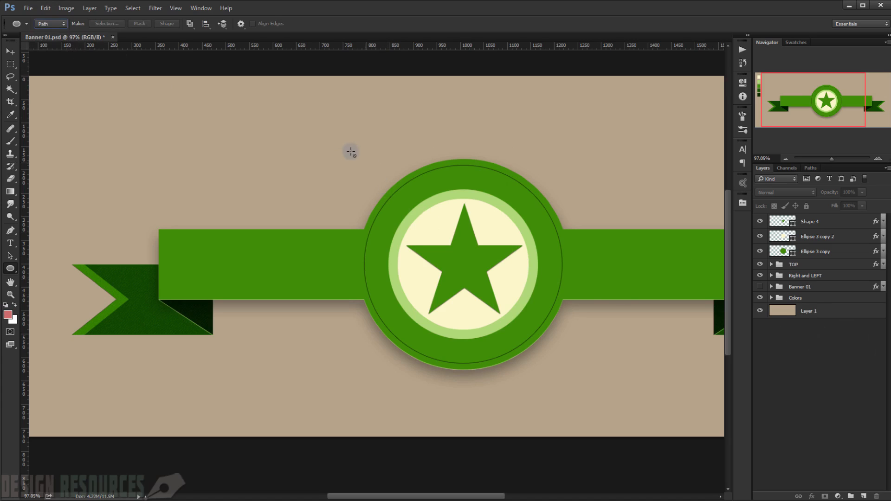
click(62, 26)
click(57, 40)
drag(414, 193, 565, 343)
click(716, 76)
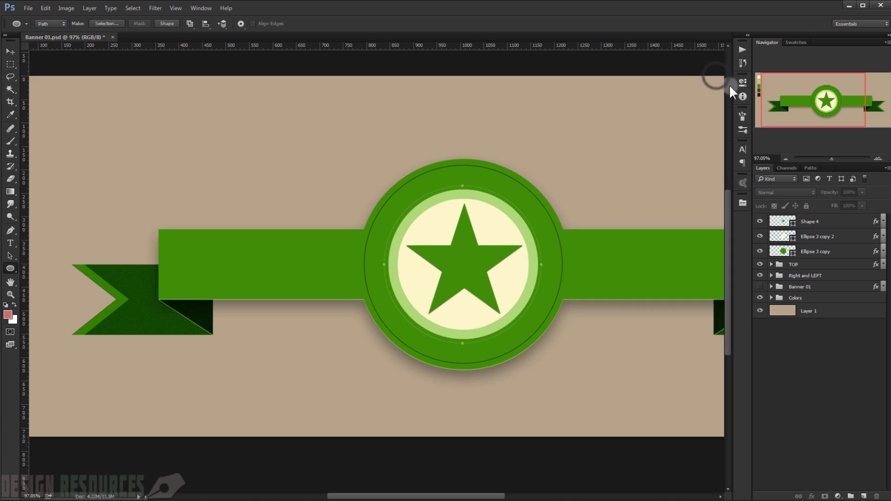
click(478, 198)
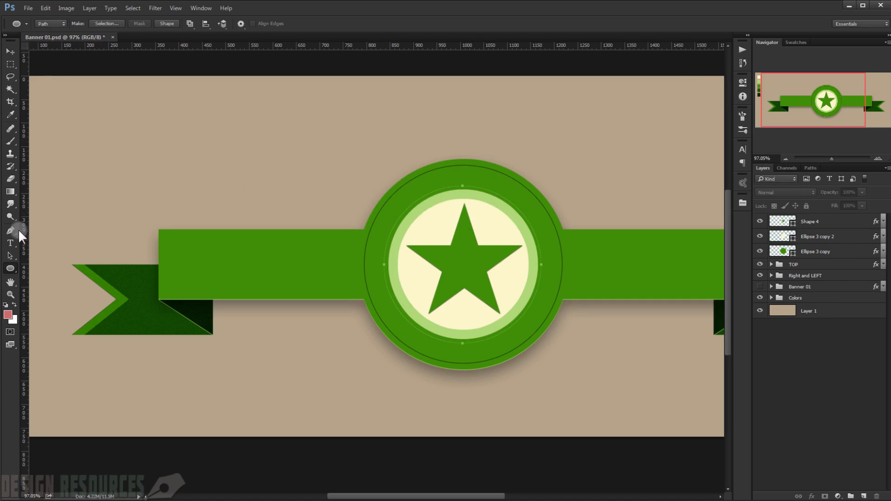
Step: Add centred Type tool text "TYPE YOUR TEXT HERE" on the circular path, starting from its upper point
click(14, 245)
click(56, 242)
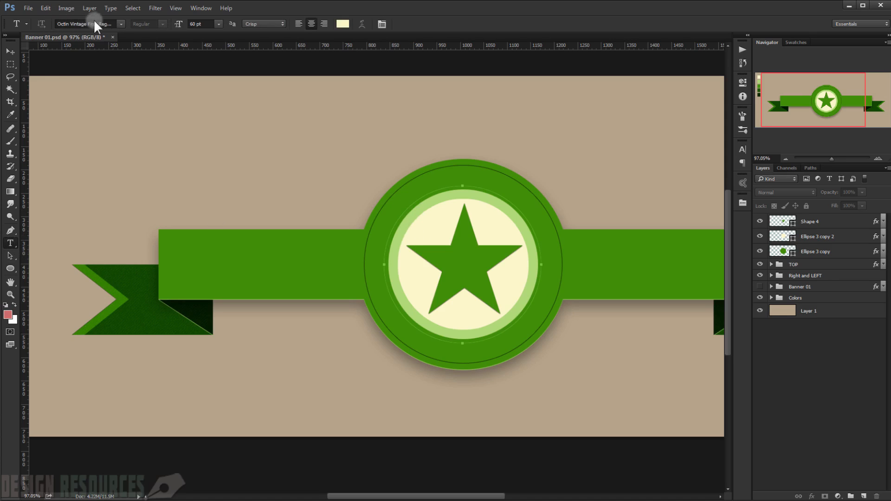
click(120, 24)
click(120, 24)
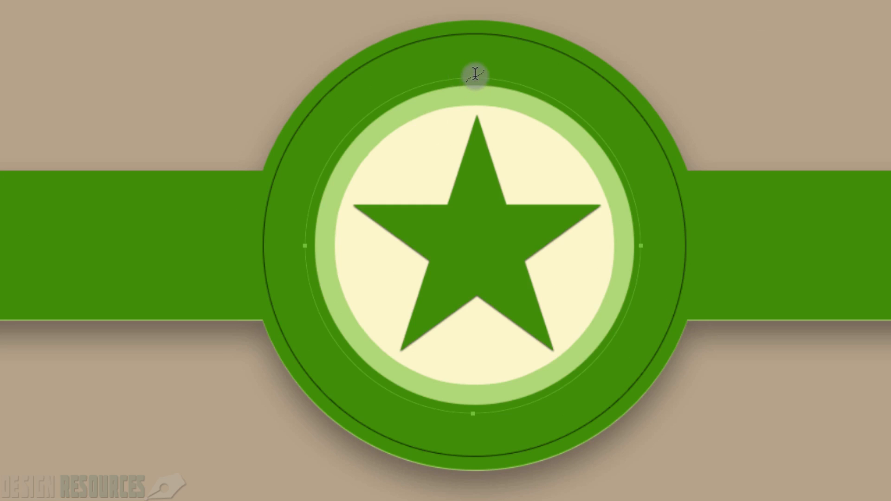
click(474, 75)
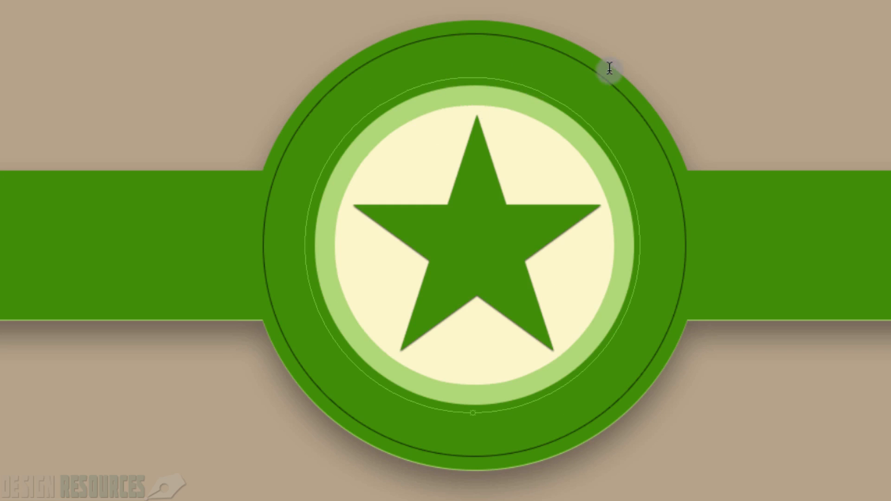
text(TYOPE)
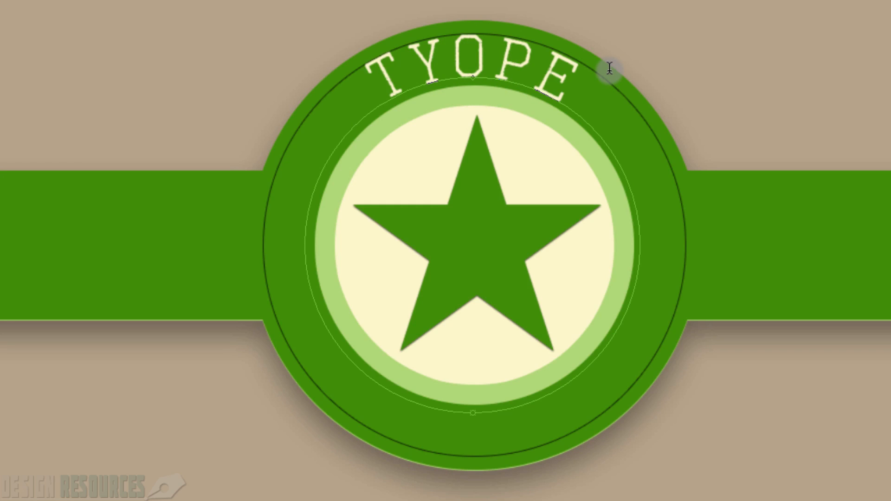
key(BackSpace)
key(BackSpace)
key(BackSpace)
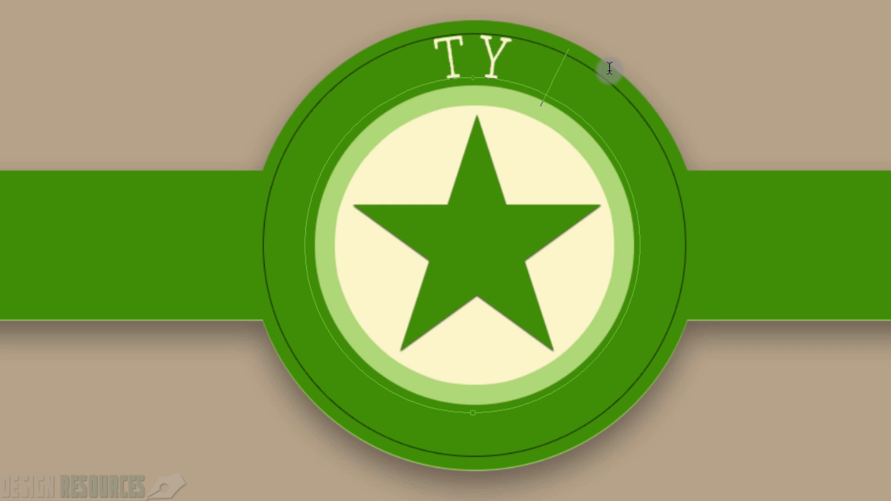
text(PE YOU)
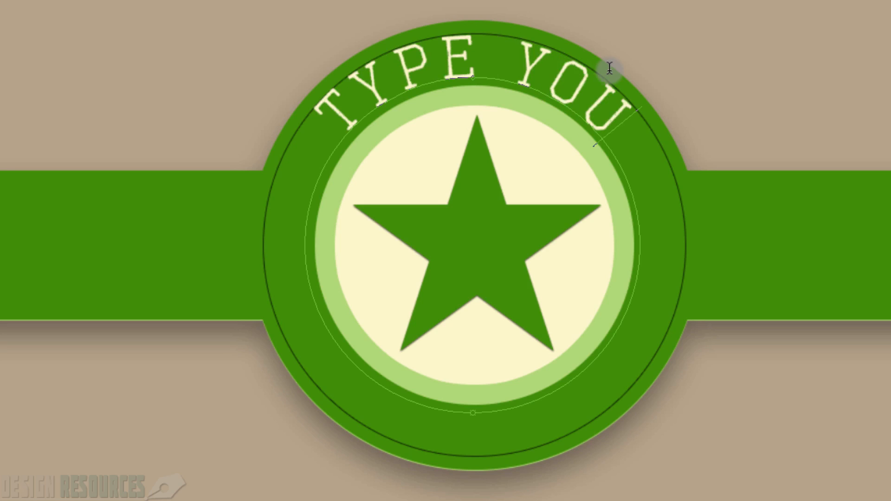
text(R TEXT)
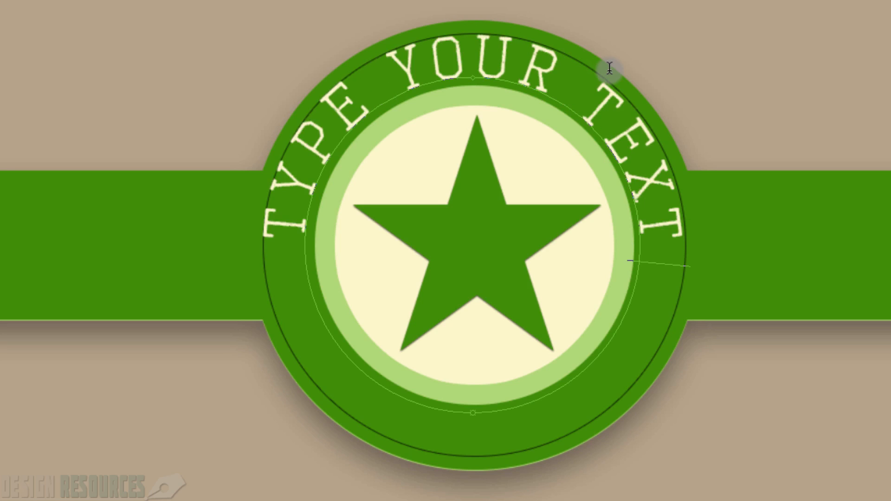
text( HERE)
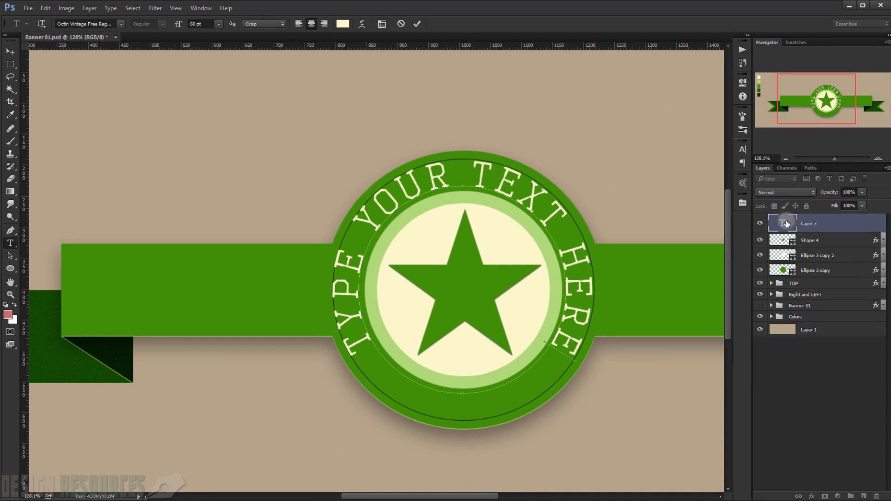
Step: Set the font size of all the circular text to 55 pt
double_click(859, 195)
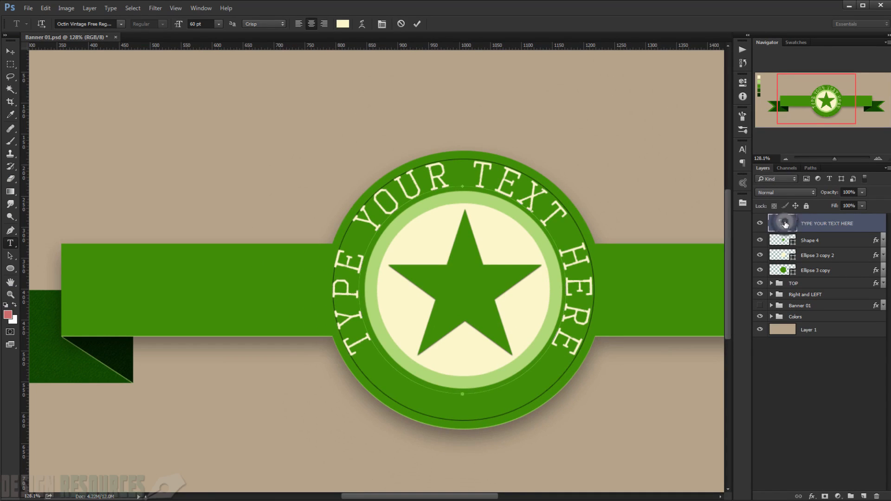
click(201, 23)
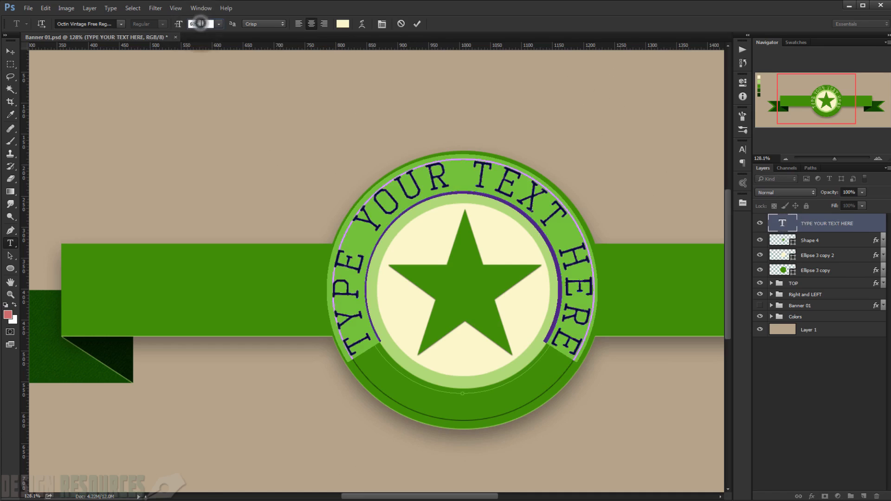
key(BackSpace)
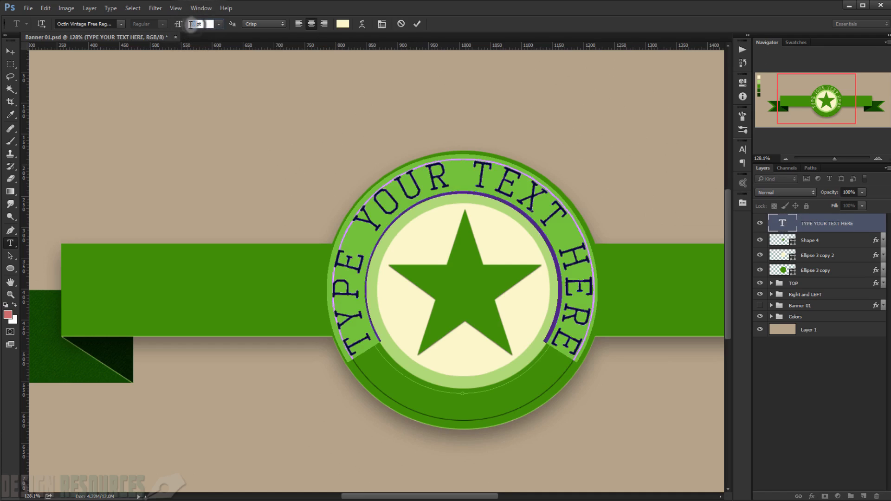
text(50)
text(55)
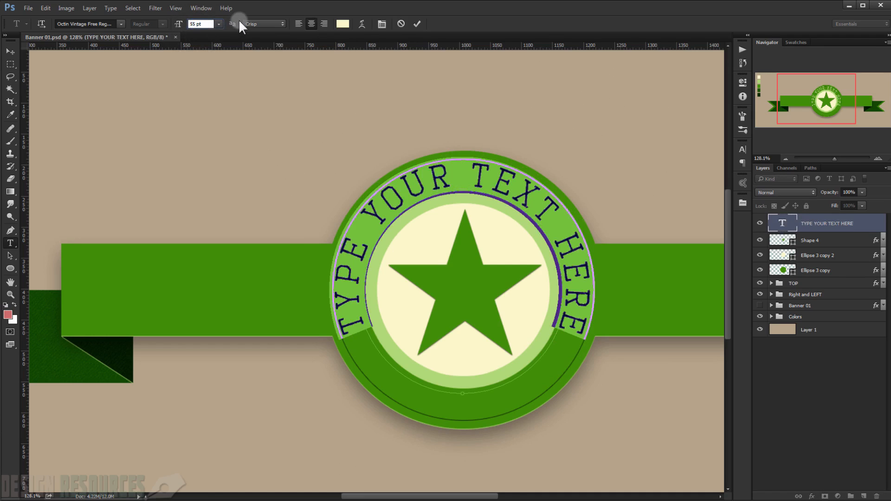
click(10, 51)
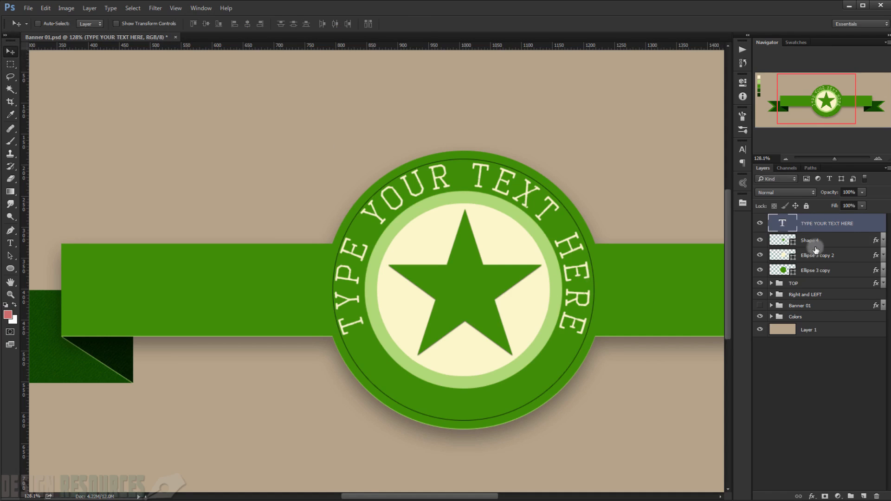
Step: Reduce the circular text's font size to 50 pt, apply it, and deselect its layer
double_click(788, 228)
click(201, 24)
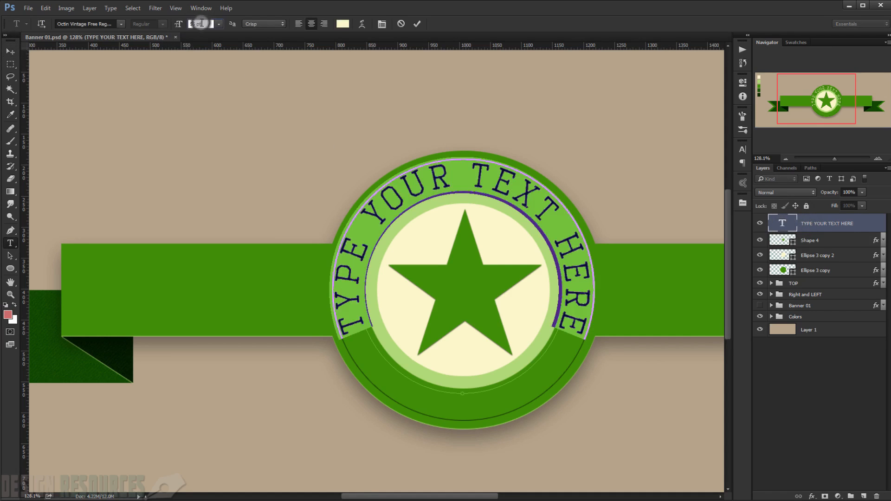
text(55)
key(Down)
key(Down)
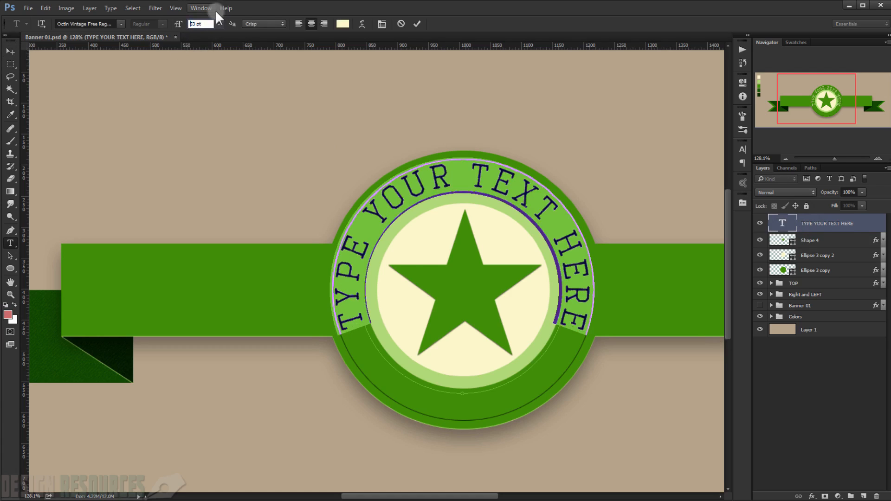
key(Down)
key(Down)
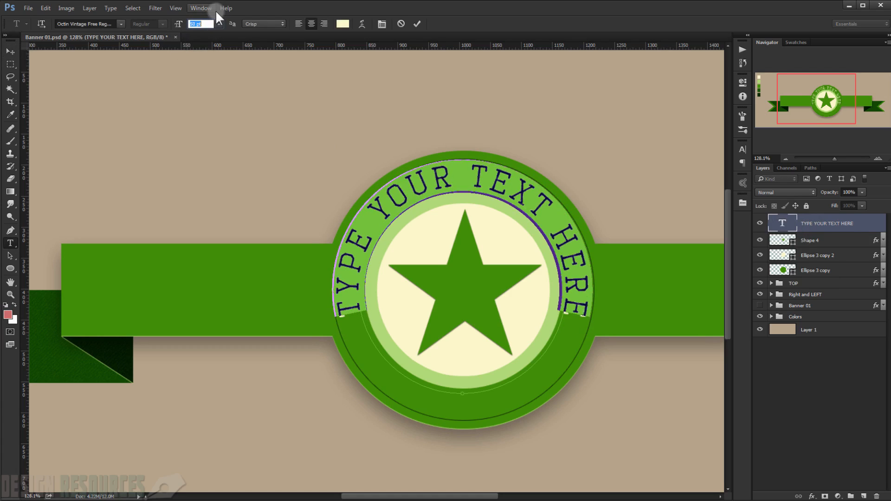
click(855, 395)
key(v)
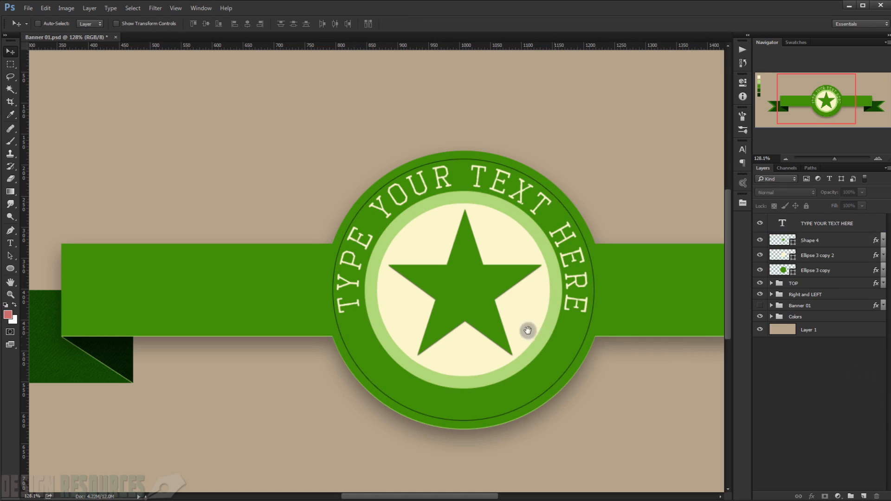
drag(454, 332, 462, 297)
click(462, 296)
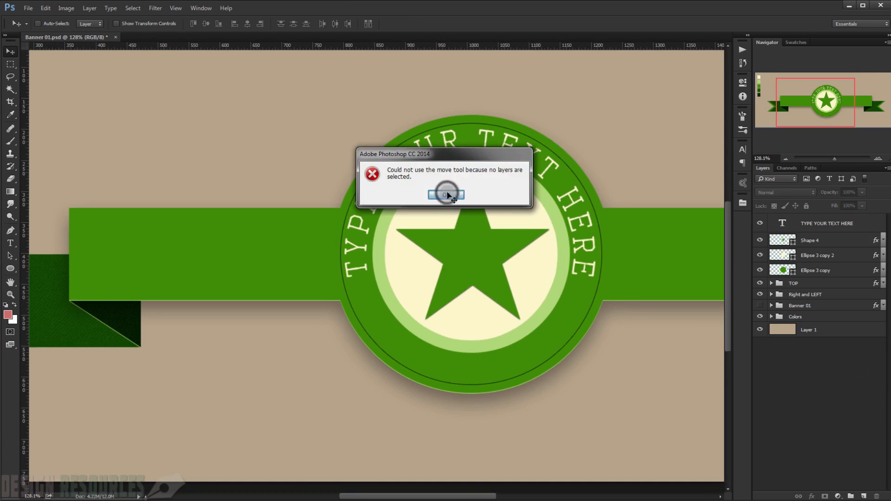
click(446, 194)
scroll(506, 253, down, 3)
scroll(510, 258, down, 1)
scroll(510, 260, up, 3)
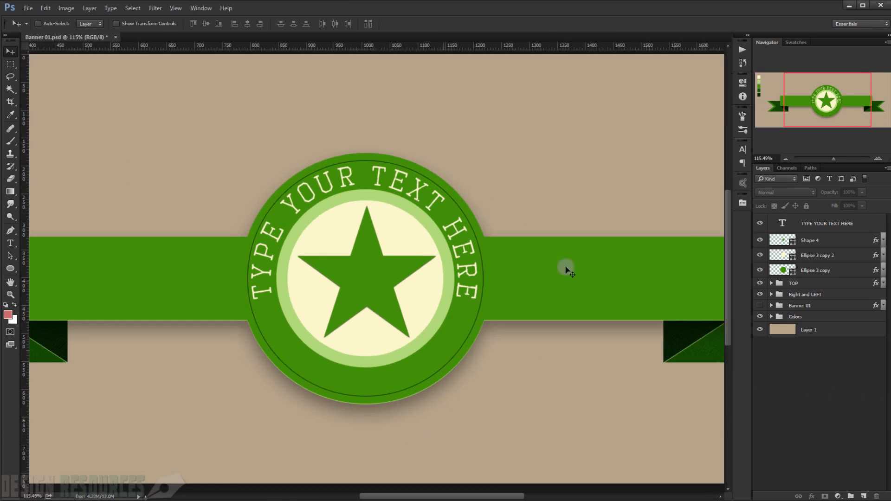
Step: Duplicate the "TYPE YOUR TEXT HERE" layer
click(866, 225)
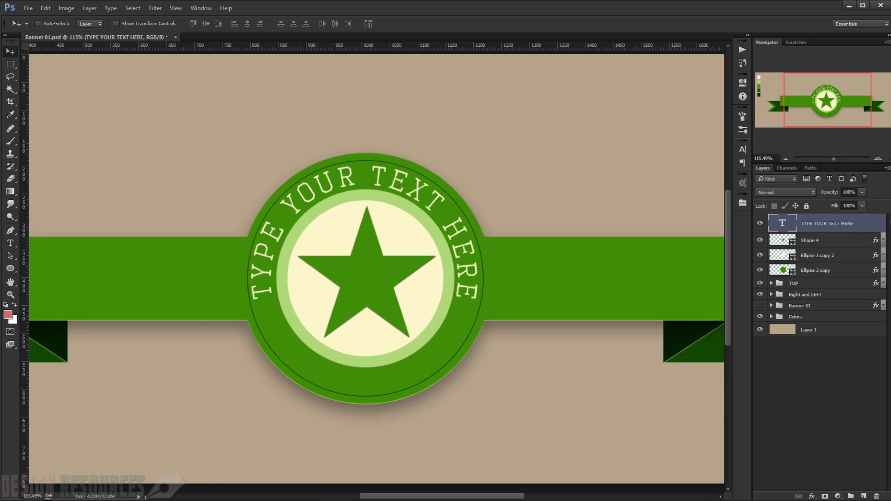
key(ctrl+j)
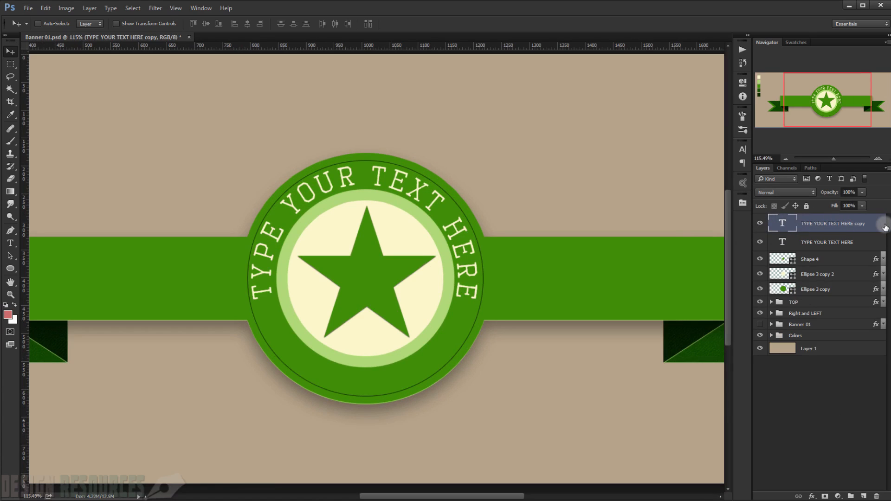
key(ctrl+t)
drag(548, 104, 378, 371)
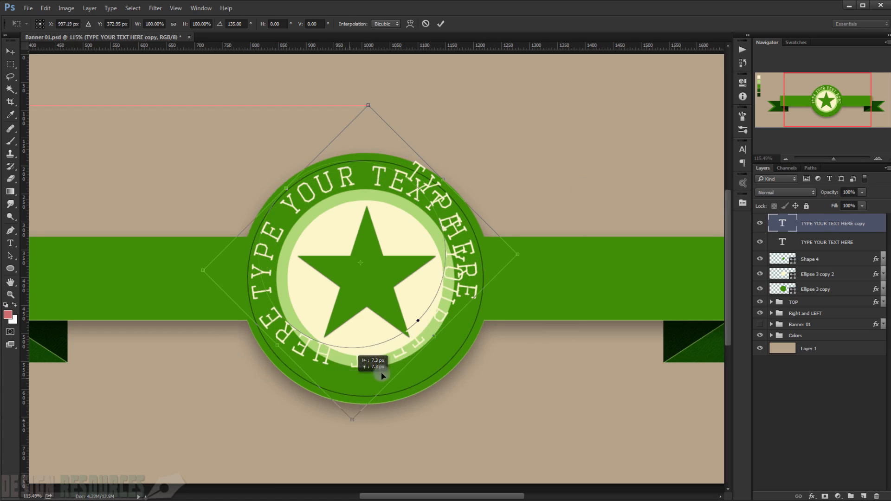
key(Escape)
key(ctrl)
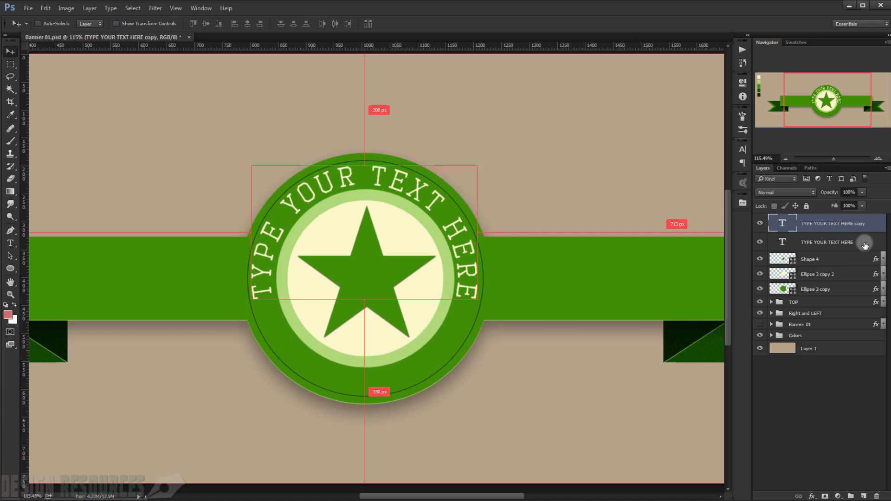
Step: Turn the text copy upside down with Free Transform at -100% width and height, and align it along the badge's lower band
key(ctrl+t)
drag(534, 123, 278, 345)
drag(383, 301, 386, 302)
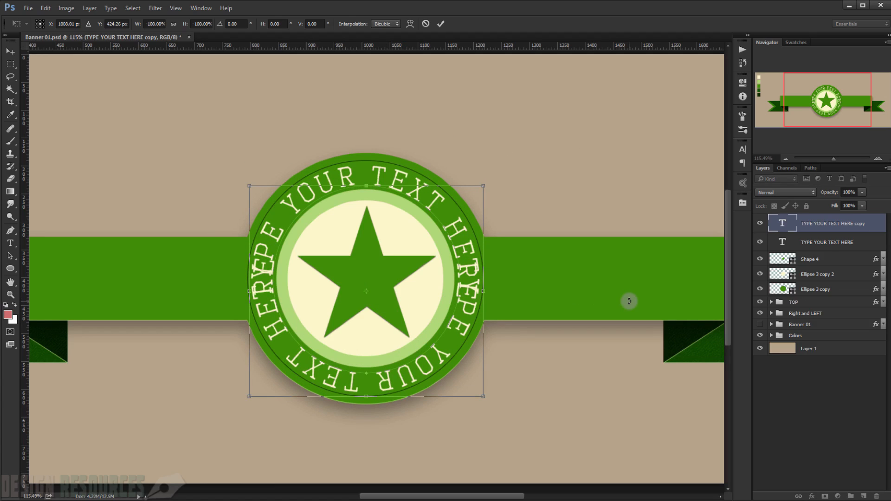
key(Return)
Step: Replace the copied text along the lower band with "1999 STARS" and deselect its layer
double_click(783, 224)
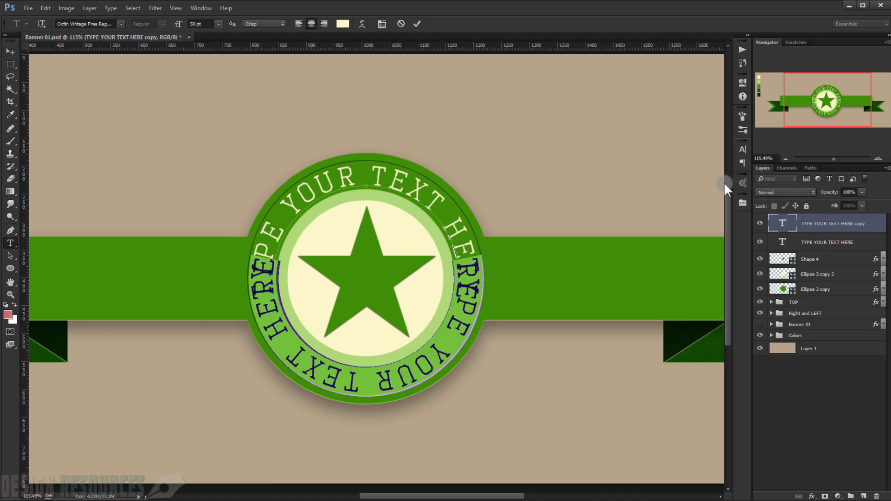
key(BackSpace)
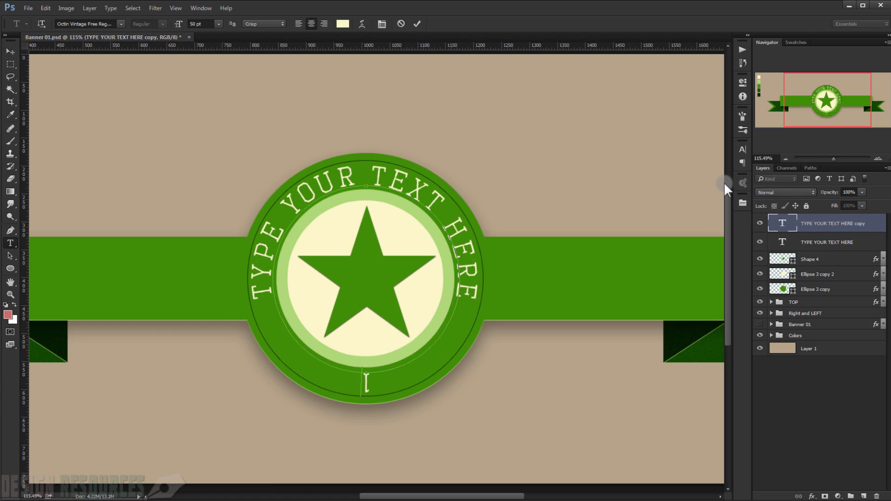
text(66)
text(999)
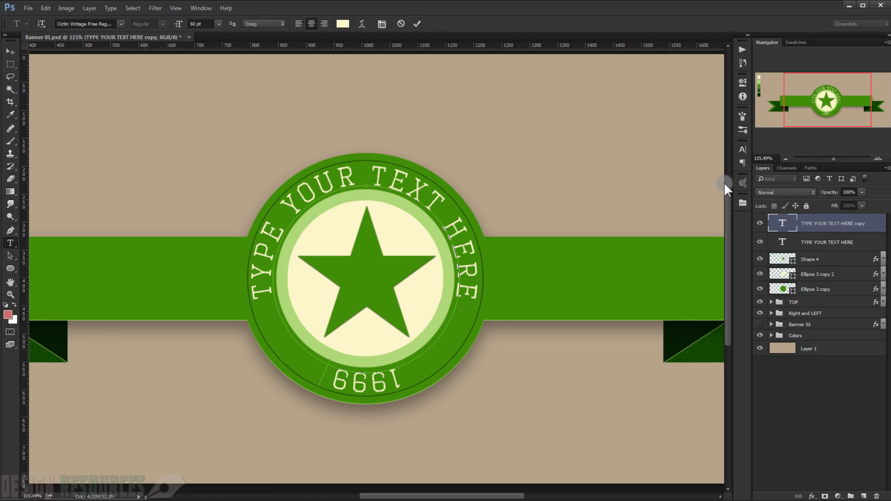
text( STARS)
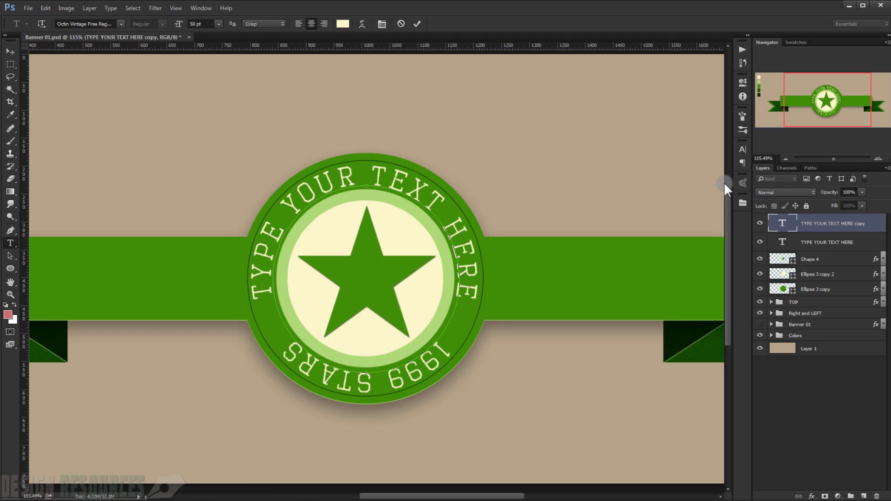
click(838, 394)
key(v)
Step: Copy the star's Drop Shadow effect to both circular text layers and collapse their effects lists
scroll(523, 331, down, 1)
scroll(523, 331, down, 2)
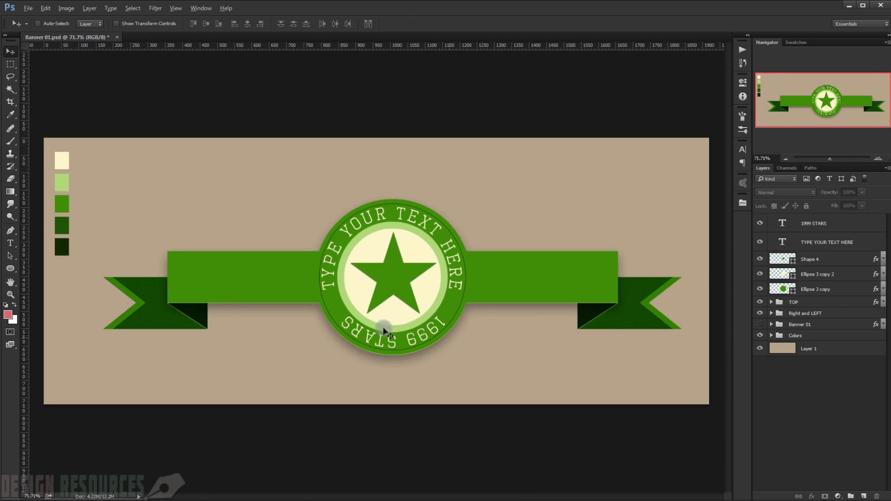
scroll(398, 328, up, 6)
drag(435, 288, 417, 294)
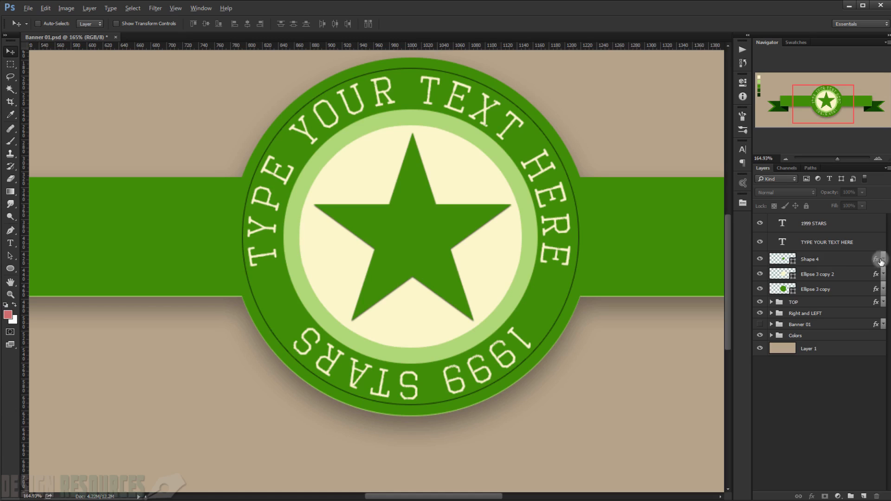
drag(881, 263, 880, 247)
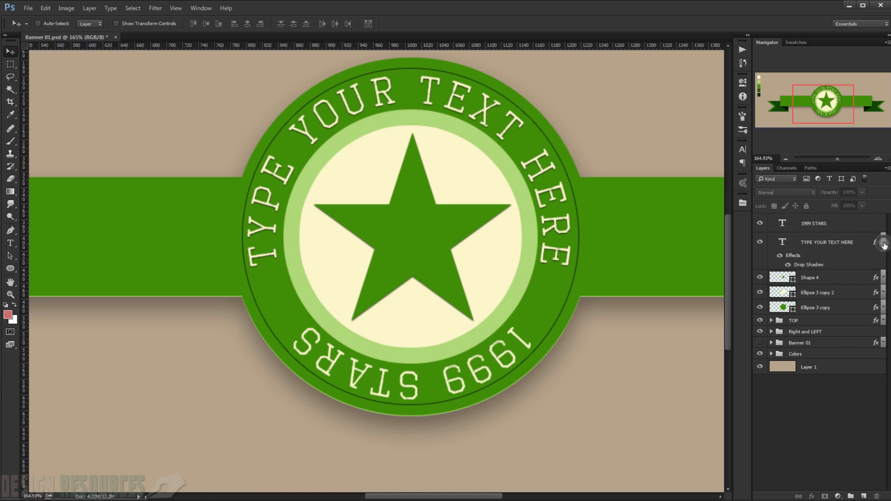
click(884, 245)
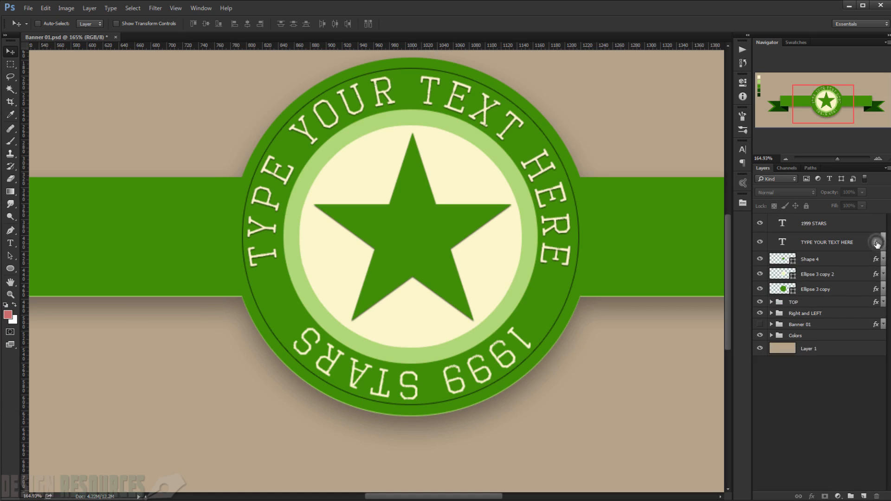
drag(877, 244, 880, 225)
click(884, 225)
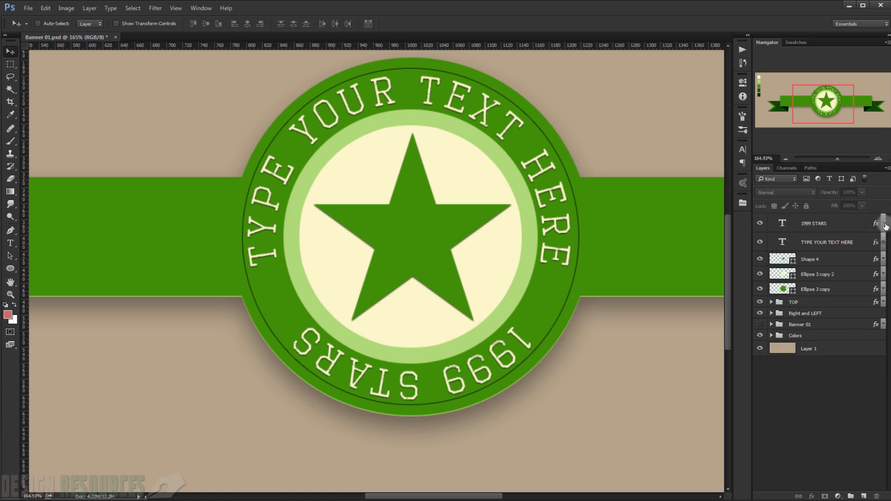
scroll(482, 255, down, 4)
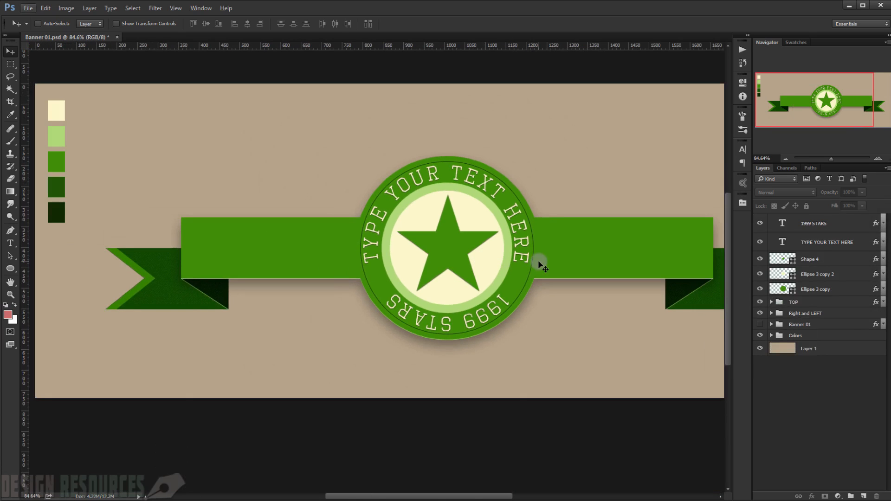
scroll(446, 253, up, 2)
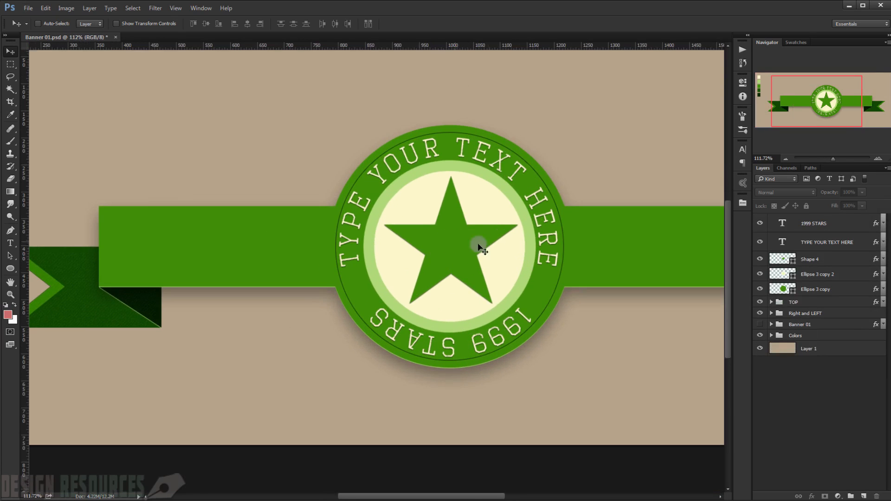
Step: Rename the Shape 4 layer to "STAR" and place a copy of the star over the ribbon's left end
double_click(818, 260)
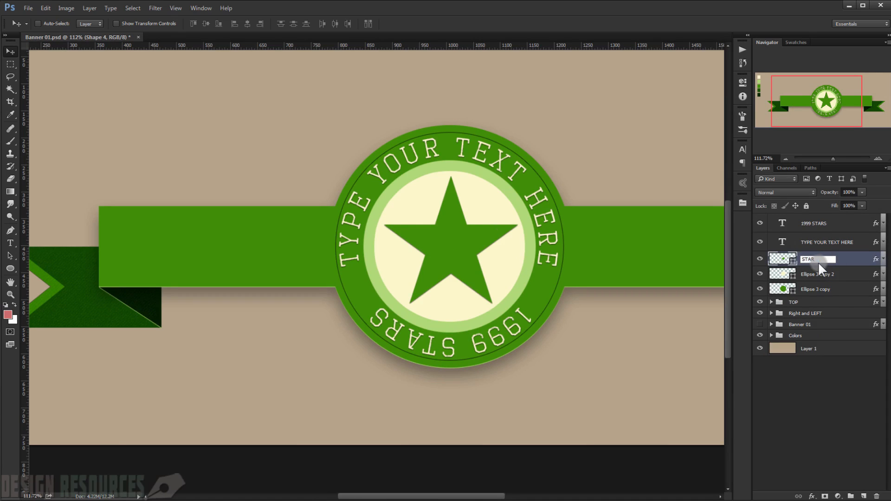
key(Return)
drag(466, 249, 153, 247)
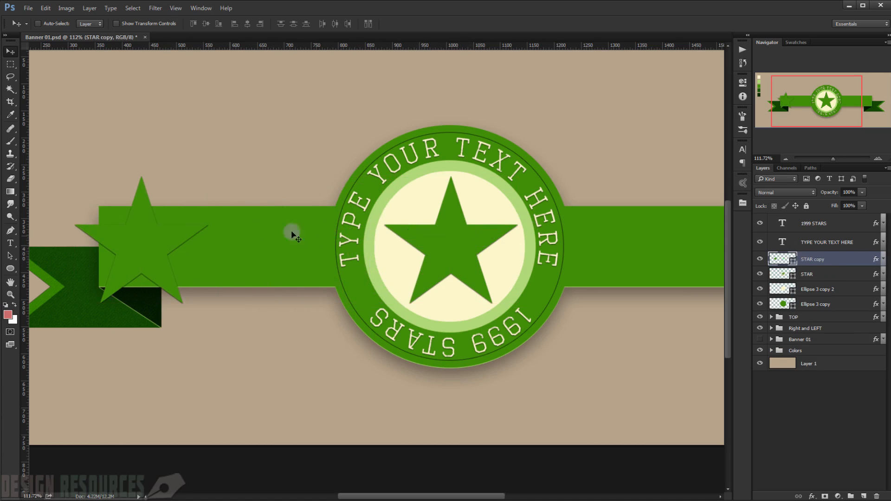
Step: With the rulers hidden, scale the star copy to about 24%, rotate it 15° and place it just inside the ribbon's left end
key(ctrl+r)
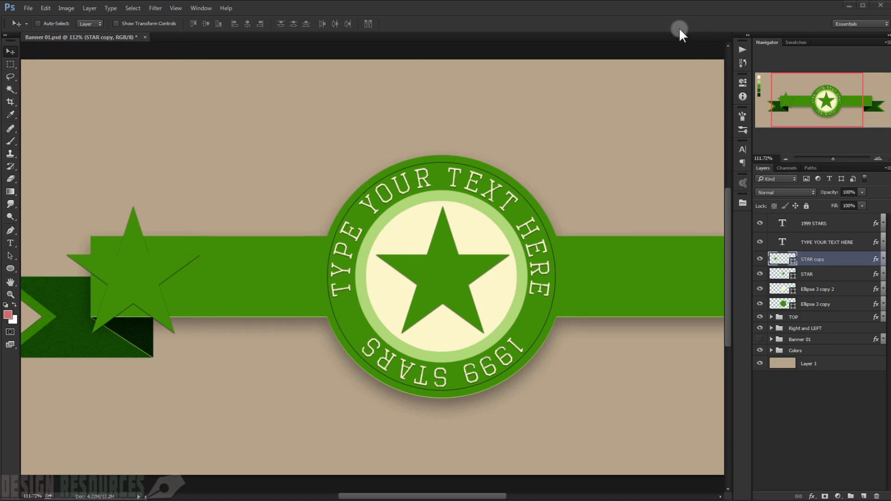
key(ctrl+t)
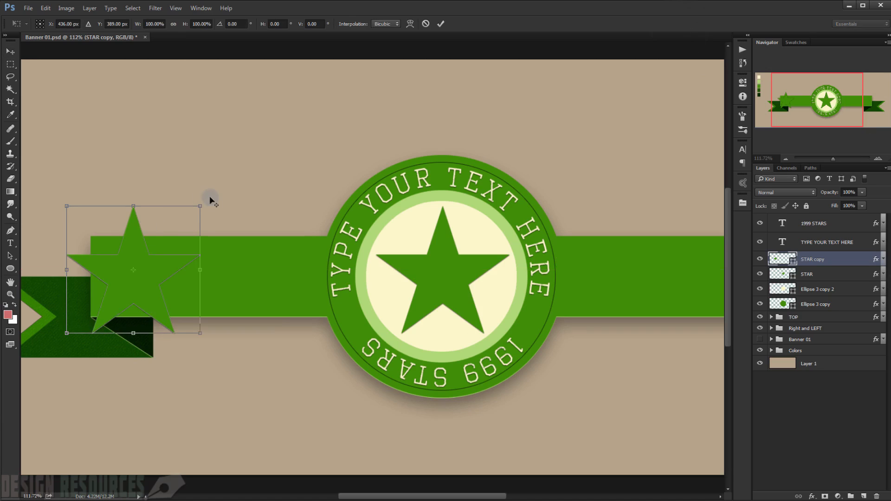
drag(200, 205, 150, 261)
scroll(176, 277, up, 6)
mouse_move(188, 205)
mouse_down()
mouse_move(193, 221)
mouse_move(191, 214)
mouse_up()
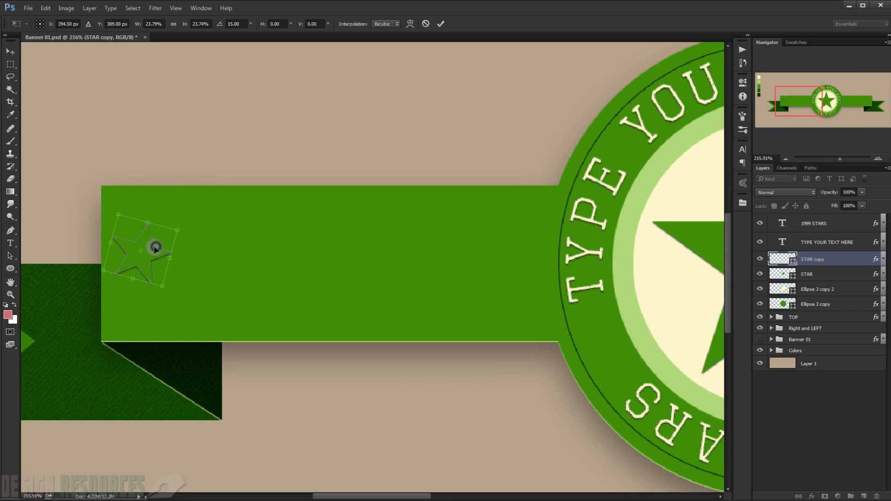
drag(156, 248, 151, 251)
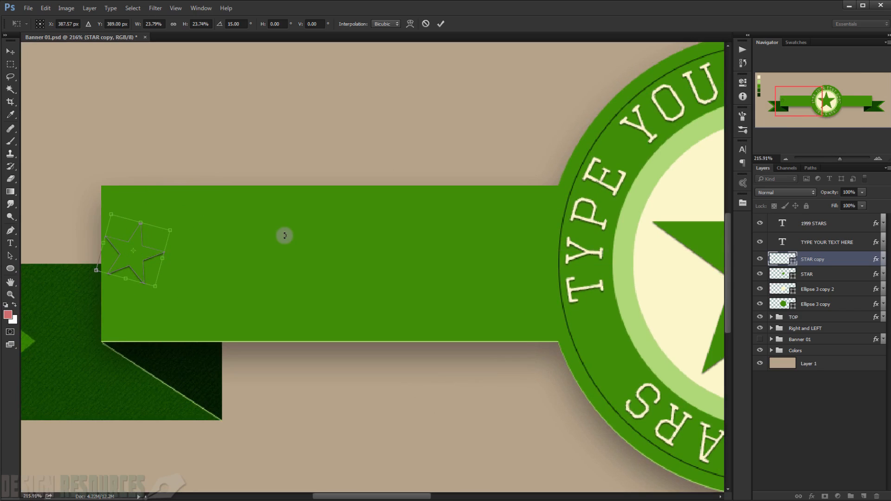
key(Return)
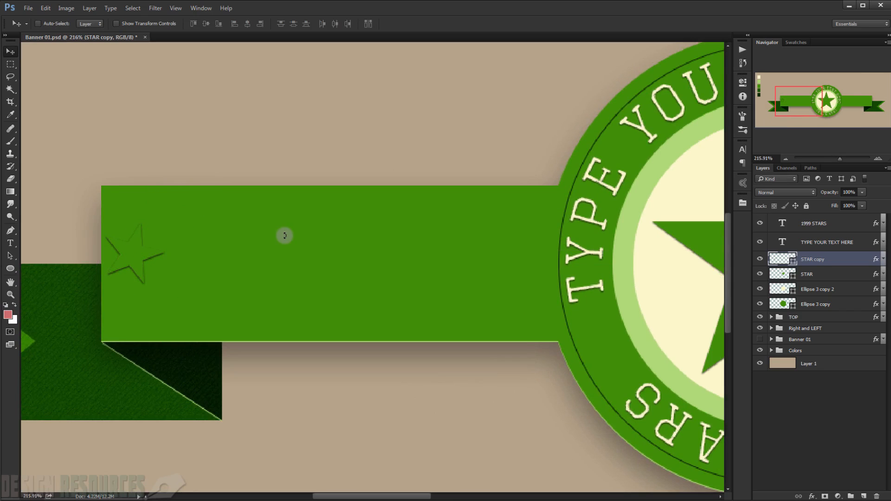
Step: Recolour the small star with the badge's cream (#fcf7cc) and shift it 5 px inward from the ribbon's left edge
double_click(791, 259)
click(695, 199)
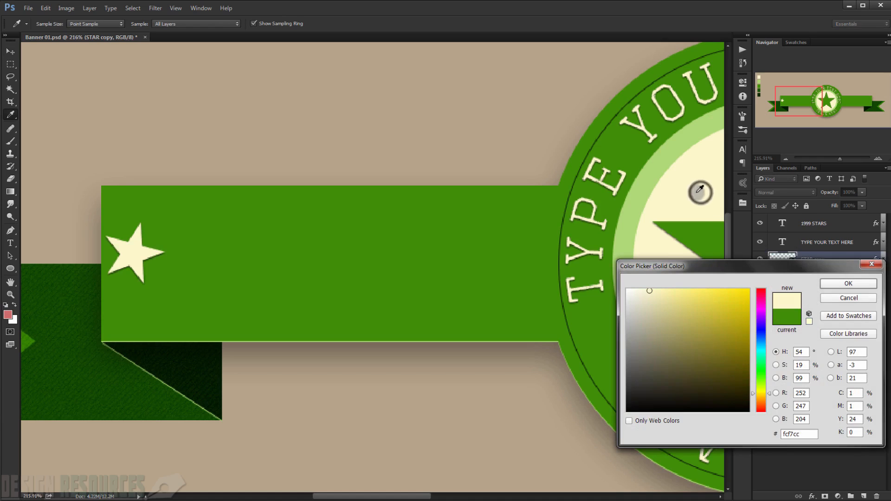
click(849, 283)
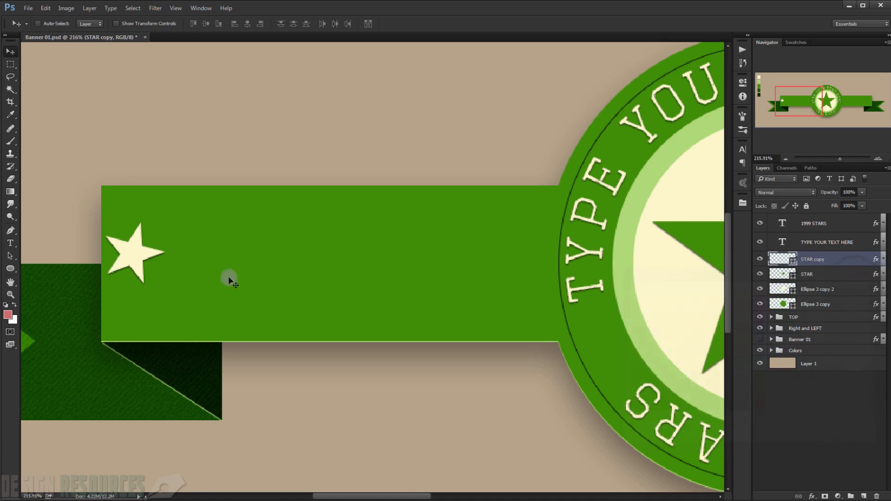
click(128, 258)
drag(129, 258, 133, 259)
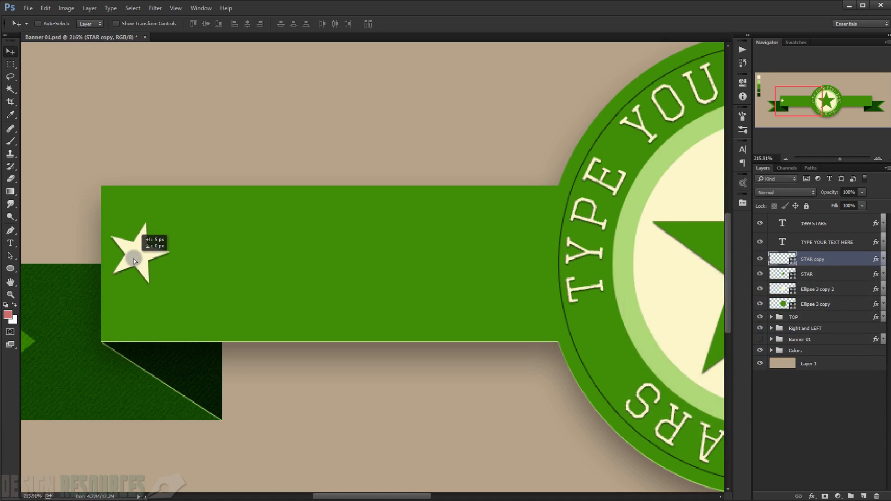
Step: Place three copies of the small cream star: one on each side of the badge and one at the ribbon's right end
scroll(148, 269, down, 6)
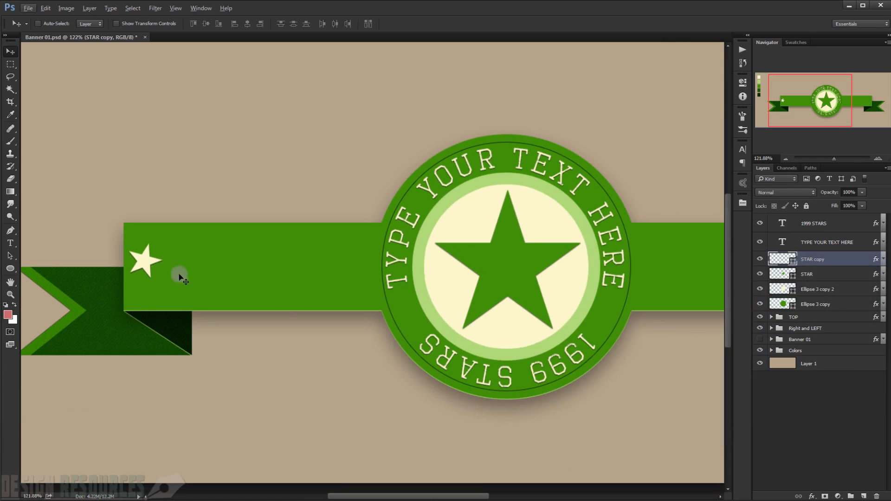
scroll(293, 305, down, 1)
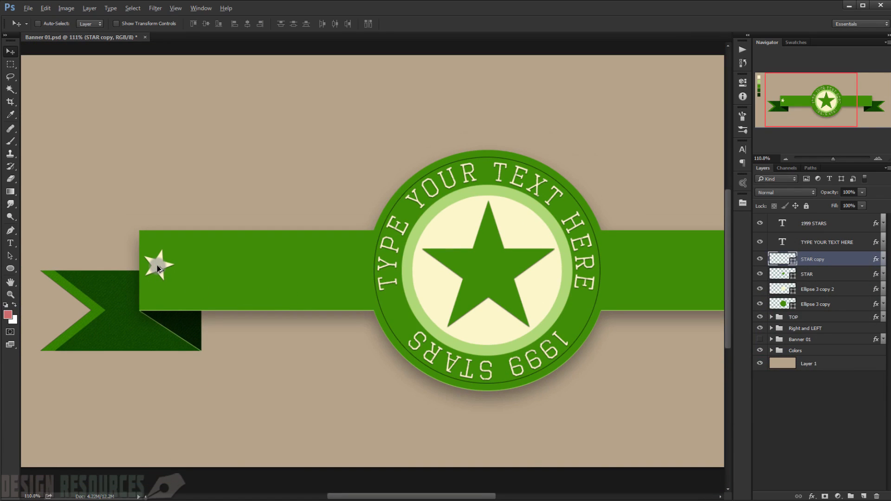
drag(157, 266, 557, 279)
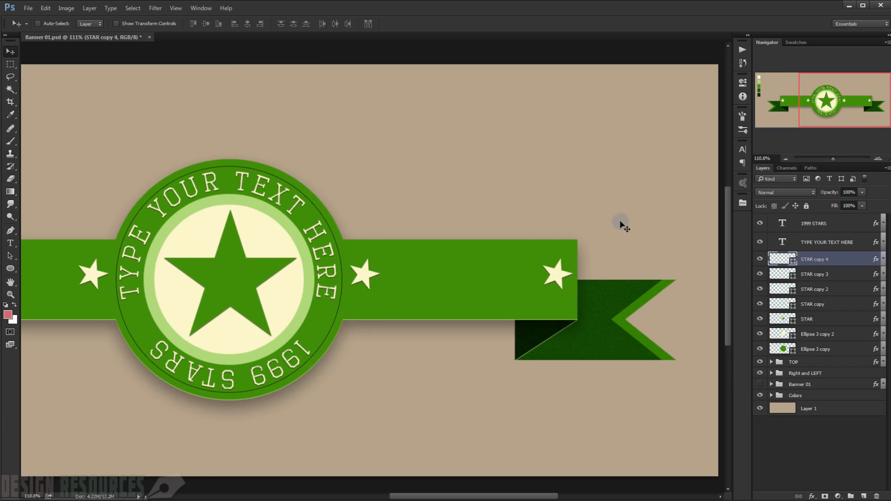
drag(218, 301, 269, 299)
key(ctrl+0)
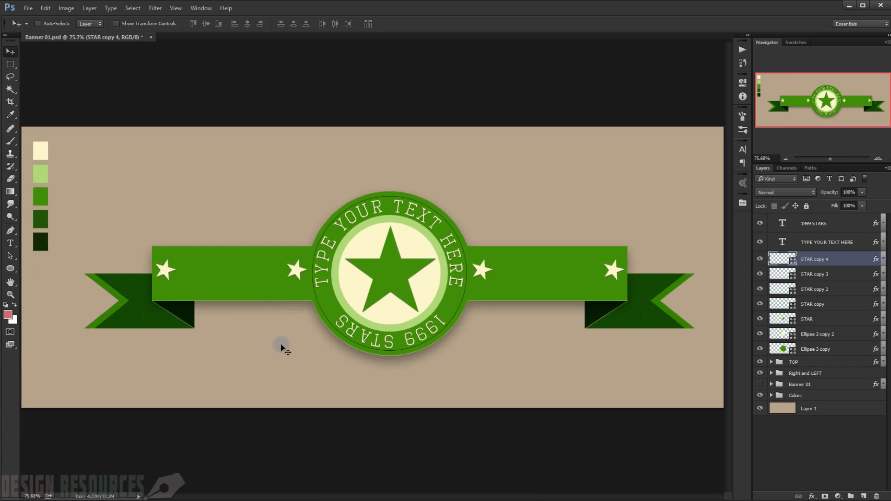
Step: Add the text "PREMIUM" in cream at 50 pt on the ribbon between the two stars left of the badge
alt+scroll(183, 292, up, 5)
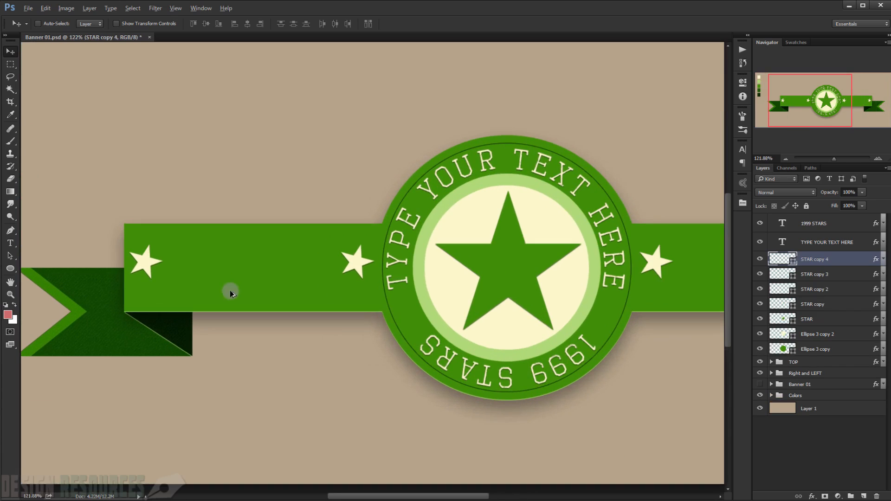
alt+scroll(100, 279, down, 3)
alt+scroll(261, 277, up, 4)
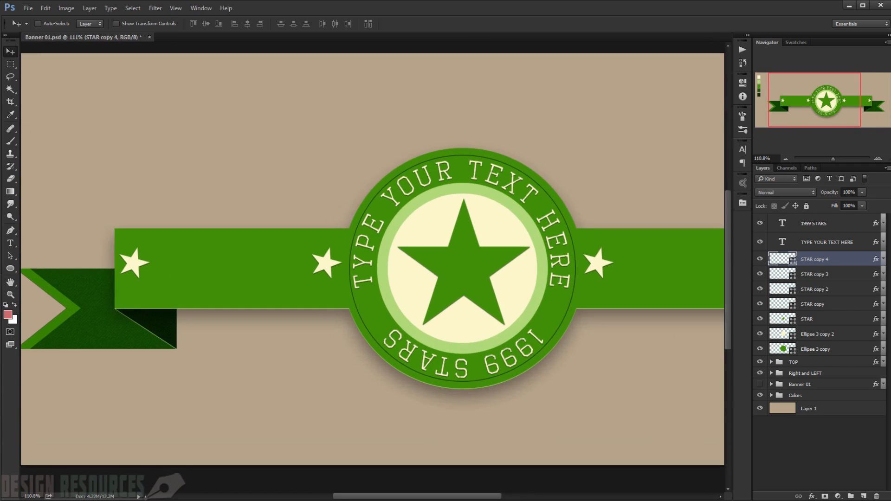
click(826, 227)
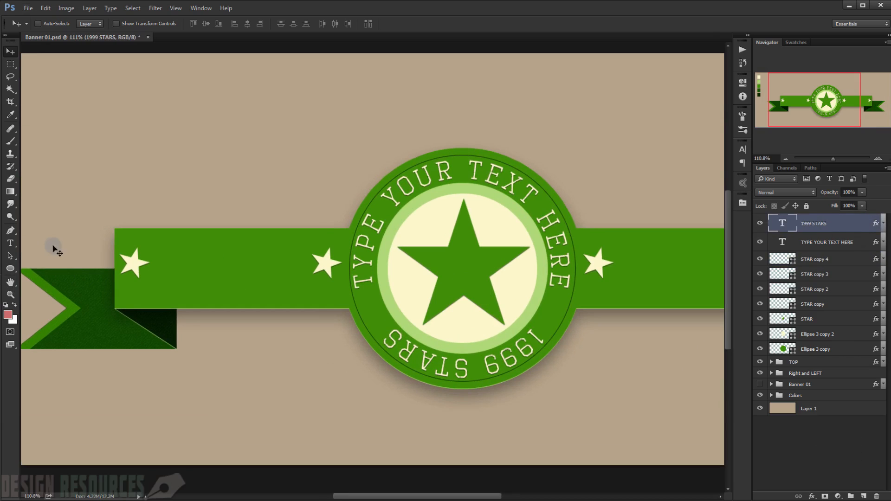
click(10, 243)
click(167, 274)
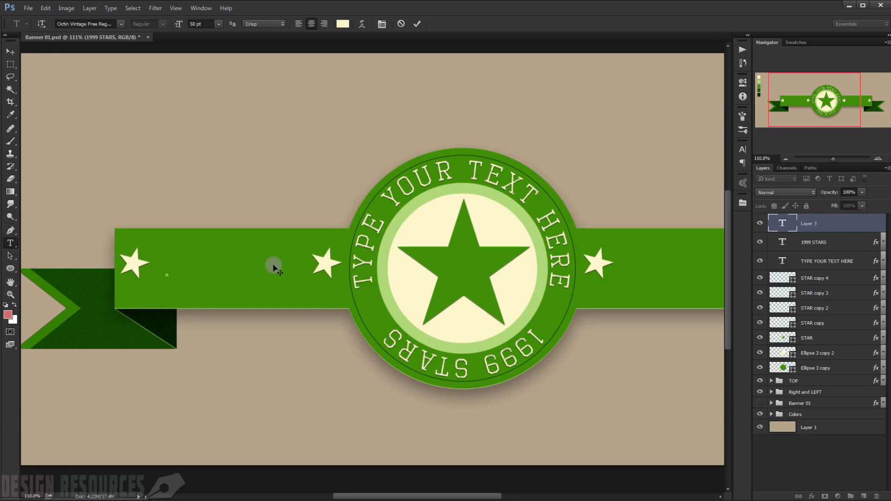
text(PREMIUM)
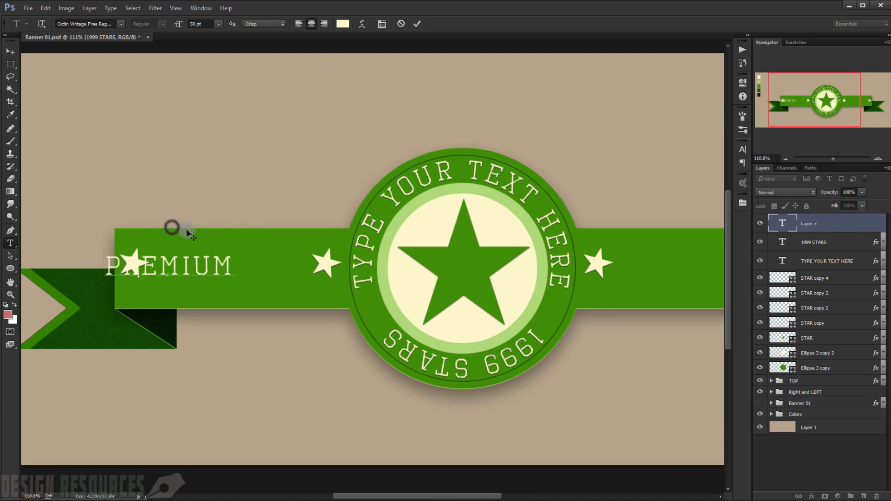
drag(188, 230, 234, 227)
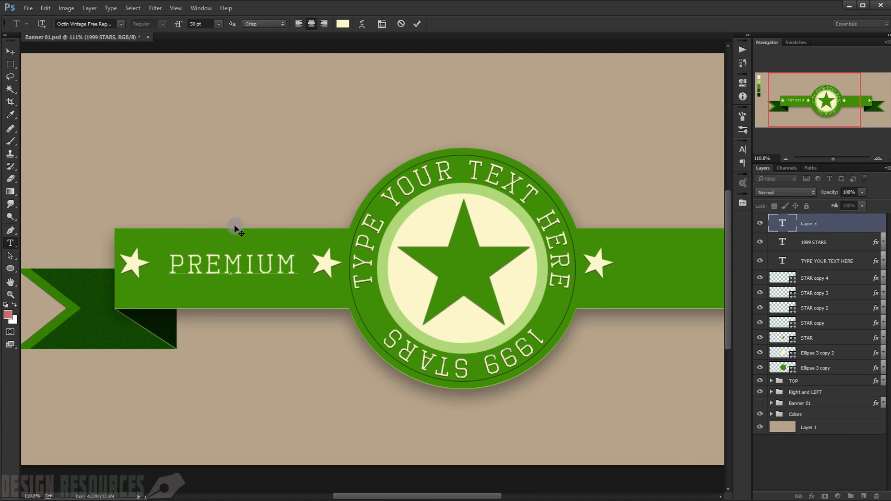
click(10, 51)
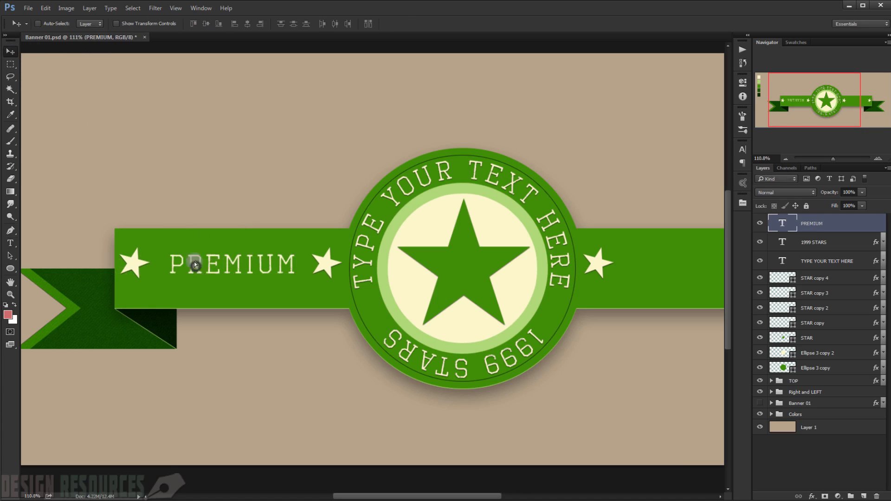
drag(194, 264, 190, 260)
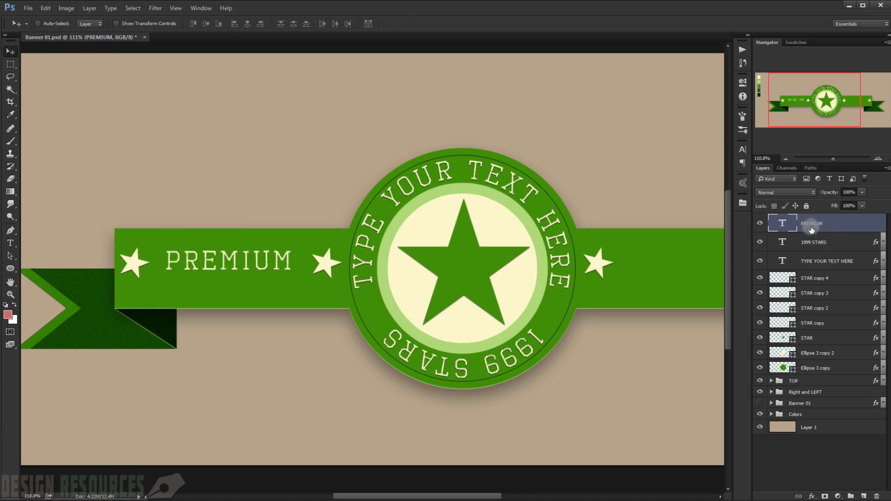
Step: Change the font of the "PREMIUM" text to Myriad Pro Bold Condensed Italic
double_click(783, 218)
click(100, 24)
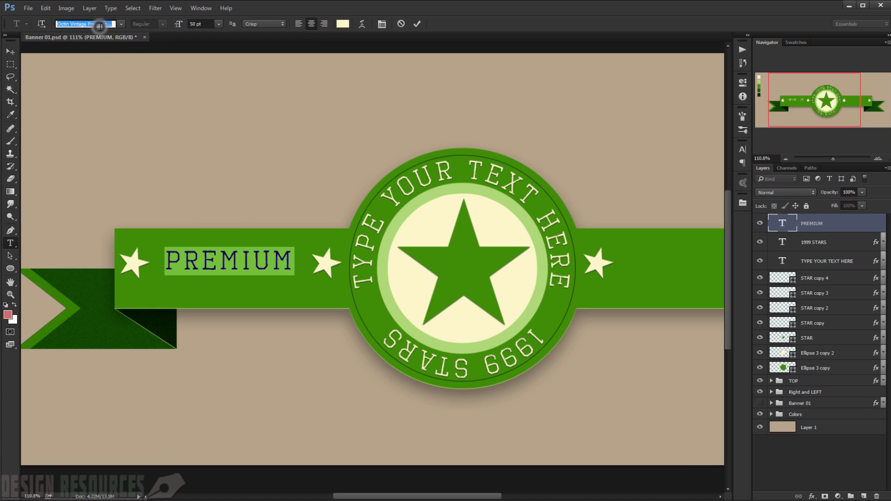
text(mYRIAD)
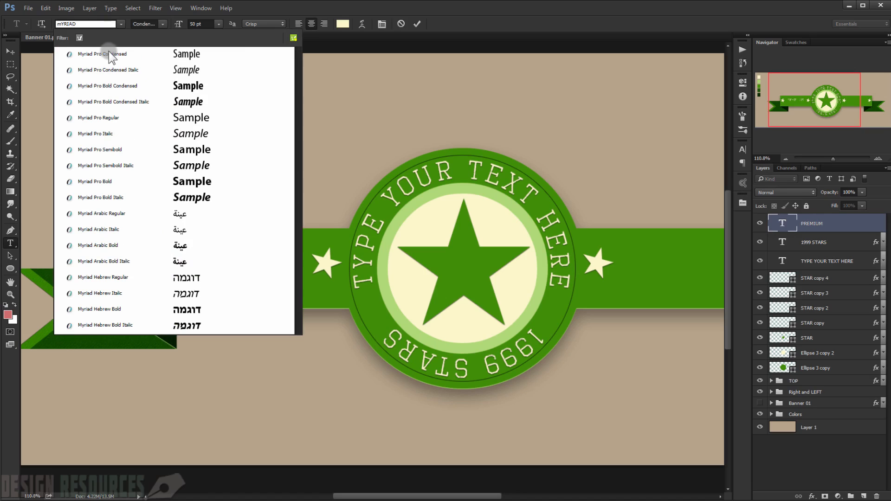
click(121, 102)
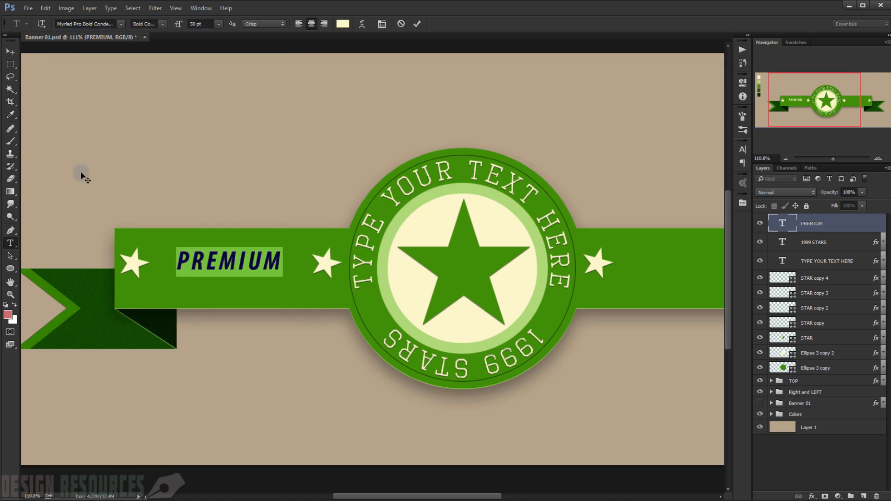
click(10, 53)
Step: Scale the "PREMIUM" text proportionally to 149.50% and centre it between the two left stars
key(ctrl+t)
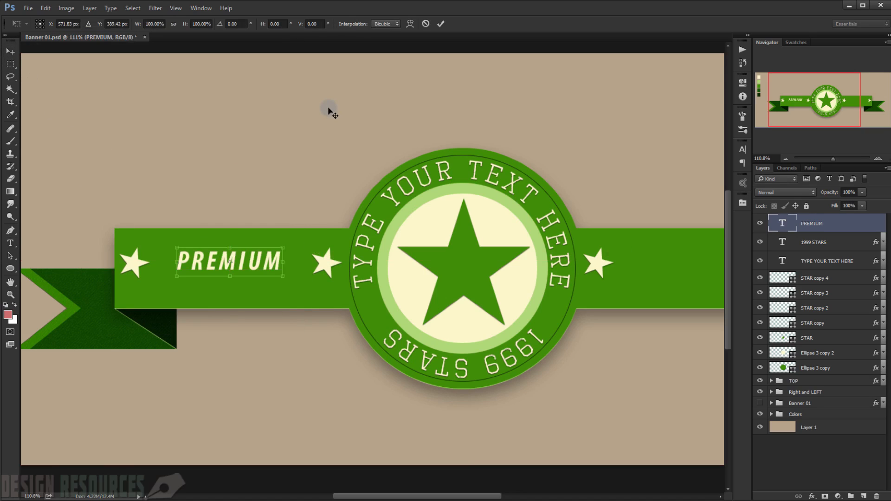
mouse_move(288, 275)
mouse_down()
mouse_move(280, 274)
mouse_move(309, 287)
mouse_move(281, 266)
mouse_up()
key(Down)
key(Down)
key(Down)
key(Down)
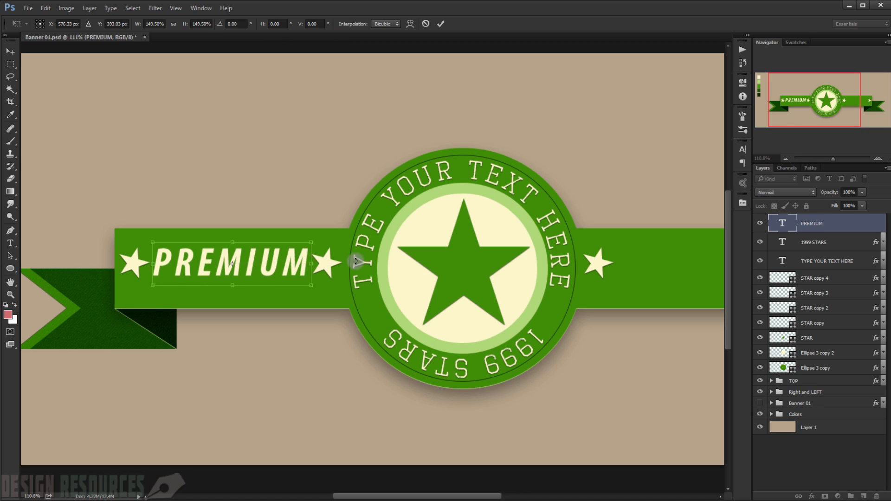
key(Return)
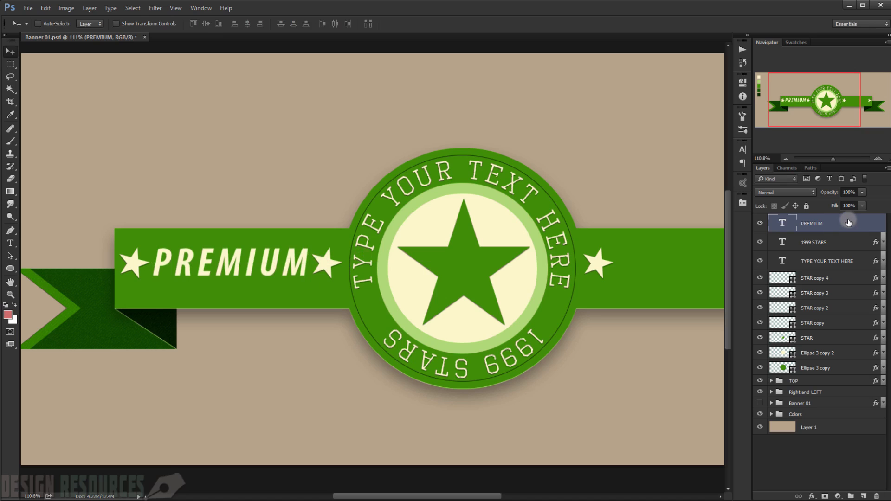
Step: Set the fill opacity of the "PREMIUM" layer to 0% in its layer style
double_click(848, 223)
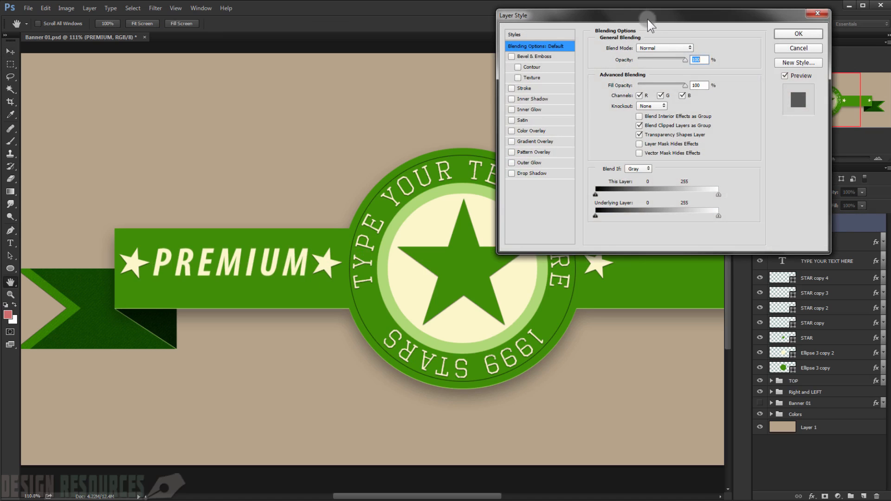
drag(647, 19, 615, 155)
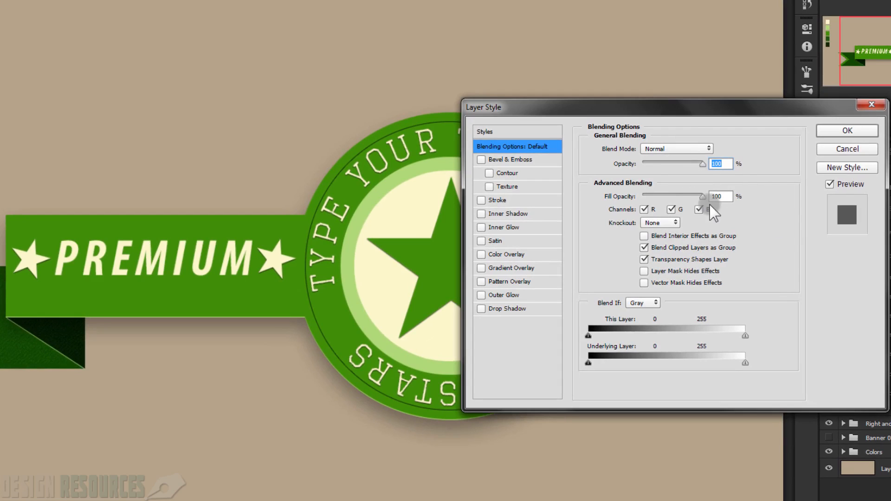
drag(704, 196, 640, 197)
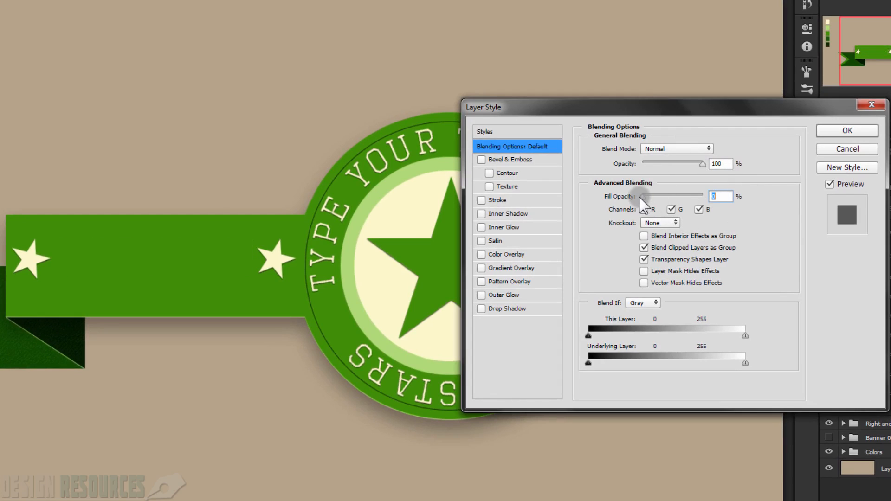
click(758, 210)
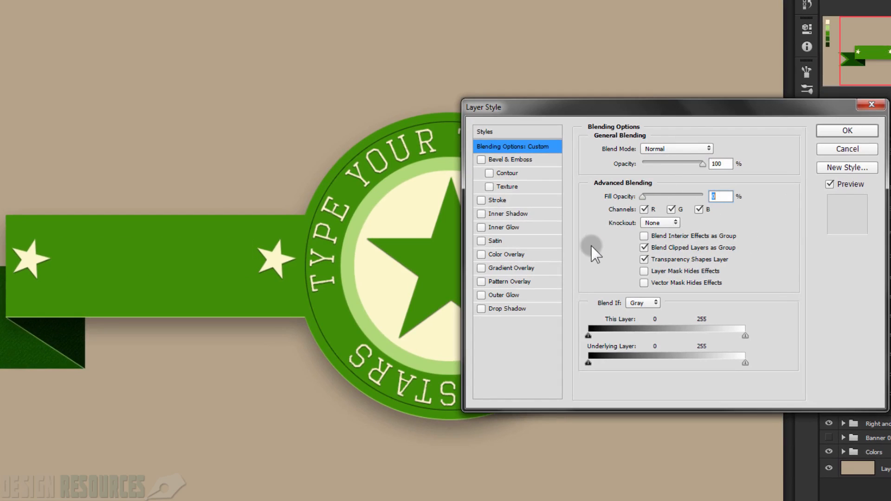
Step: Enable a black Multiply Satin effect on the "PREMIUM" text and set its opacity to 25%
click(494, 240)
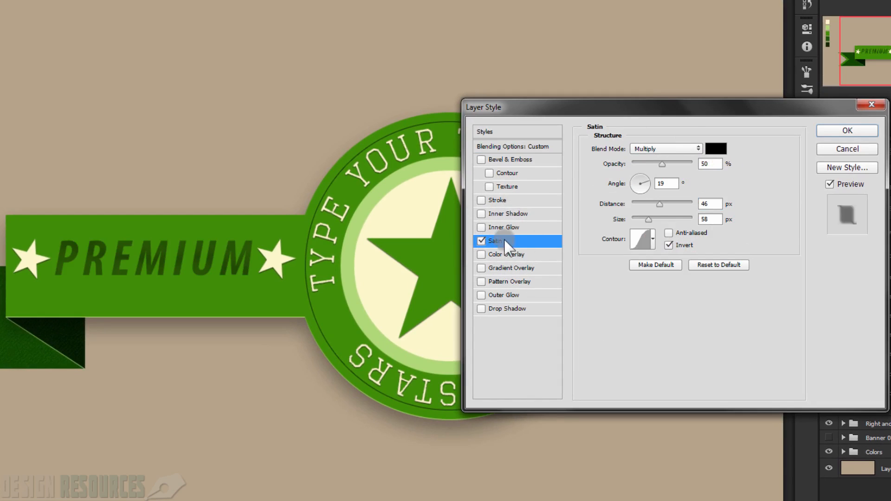
drag(713, 162, 696, 163)
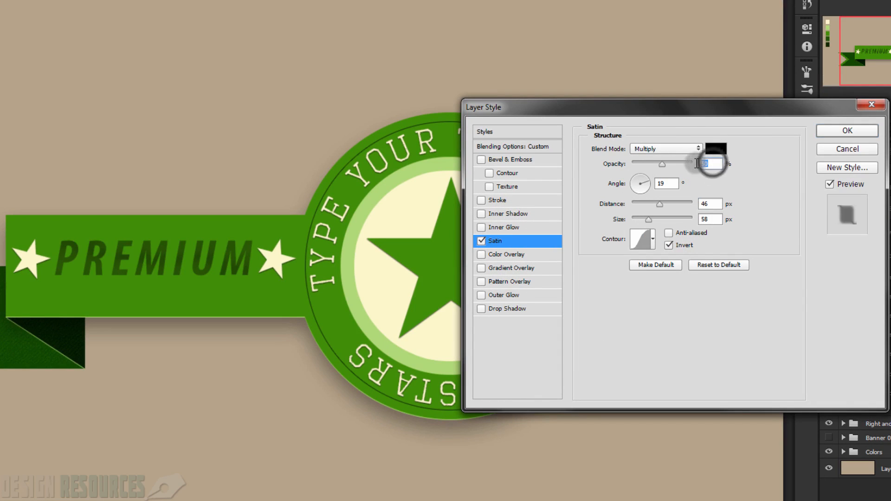
text(100)
text(25)
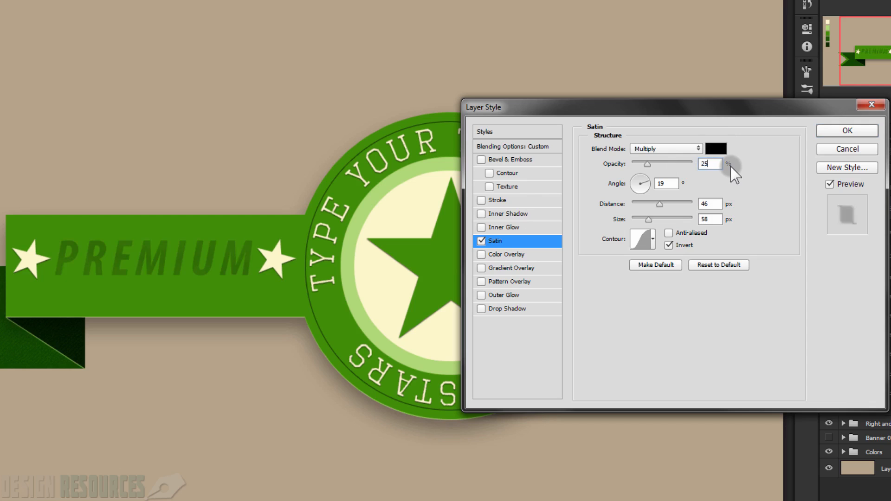
Step: Set the Satin effect's distance to 4 px and its size to 7 px on the "PREMIUM" text
click(663, 185)
double_click(710, 205)
text(4)
double_click(702, 218)
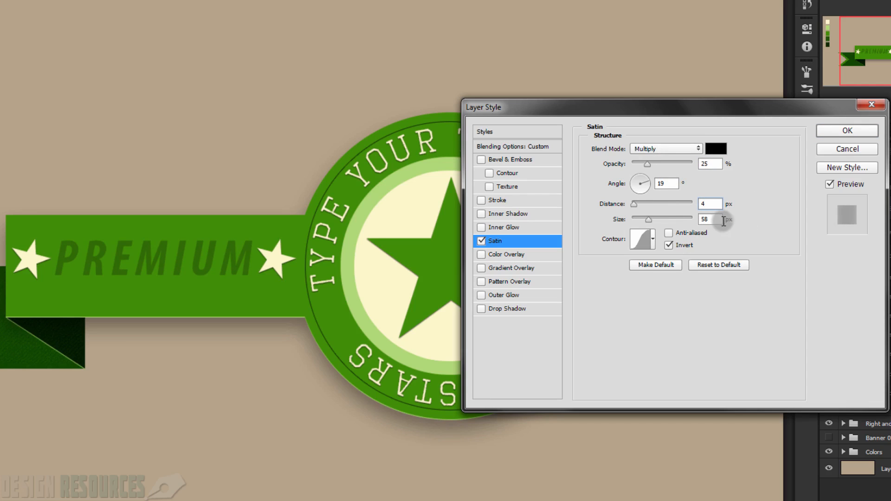
text(70)
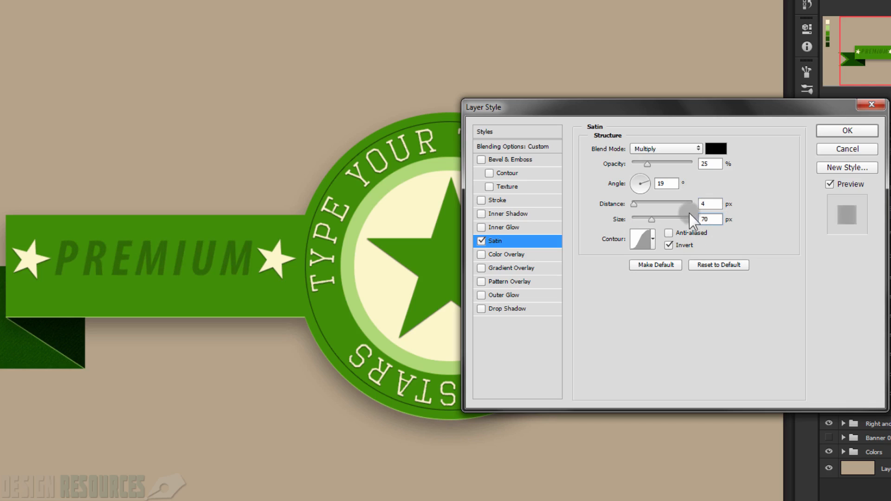
Step: Add a black Color Overlay in Normal mode at 15% opacity to the "PREMIUM" text
click(519, 255)
click(717, 149)
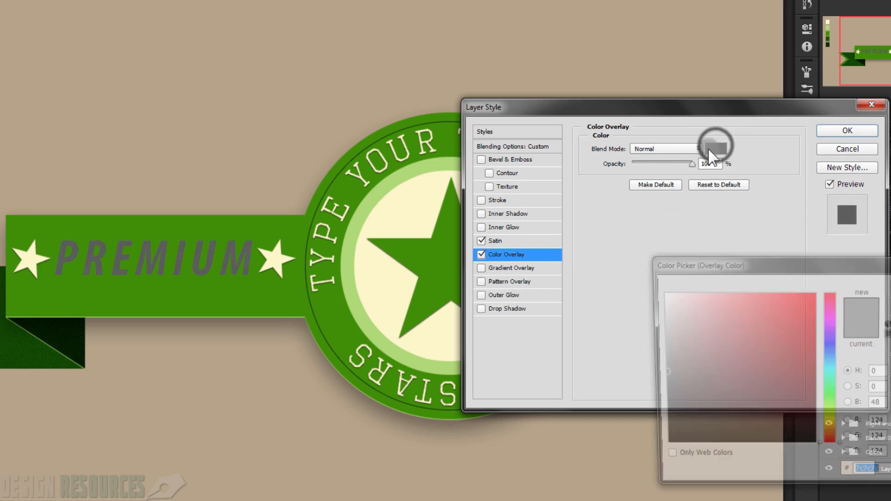
drag(665, 403, 660, 449)
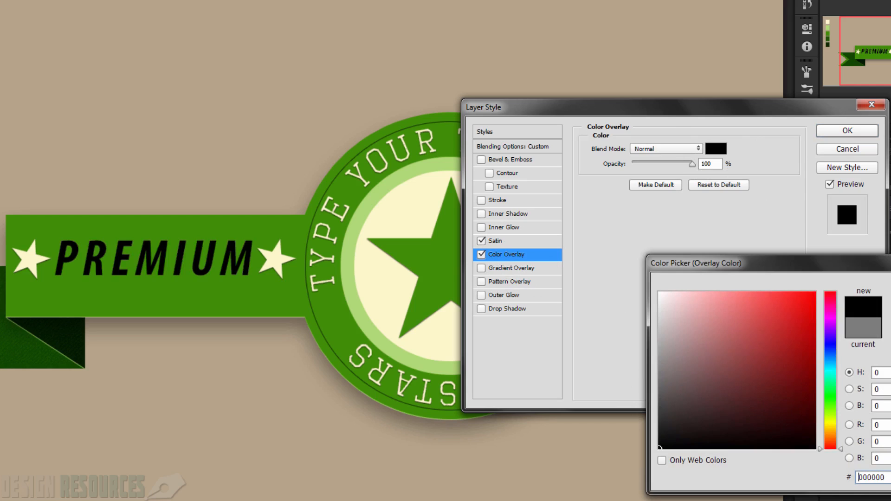
click(890, 292)
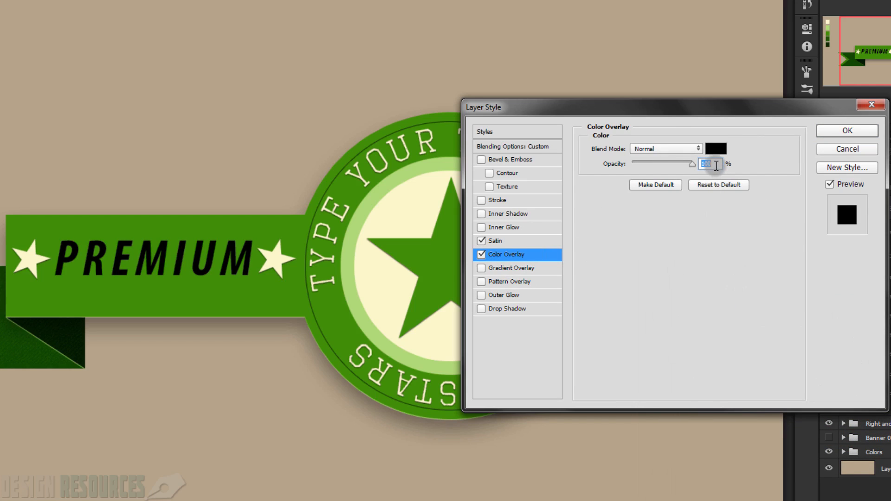
text(15)
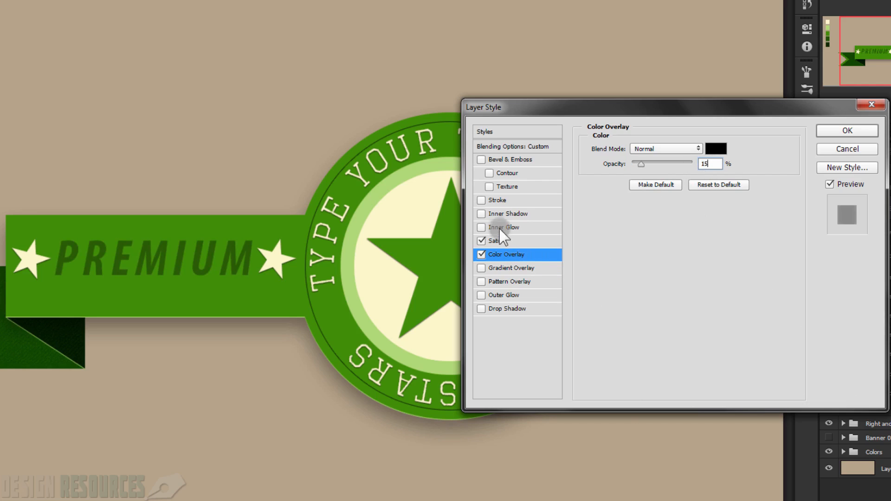
Step: Add a black Multiply Inner Shadow to "PREMIUM" with 50% opacity, global light off, 1 px distance and 2 px size
click(502, 214)
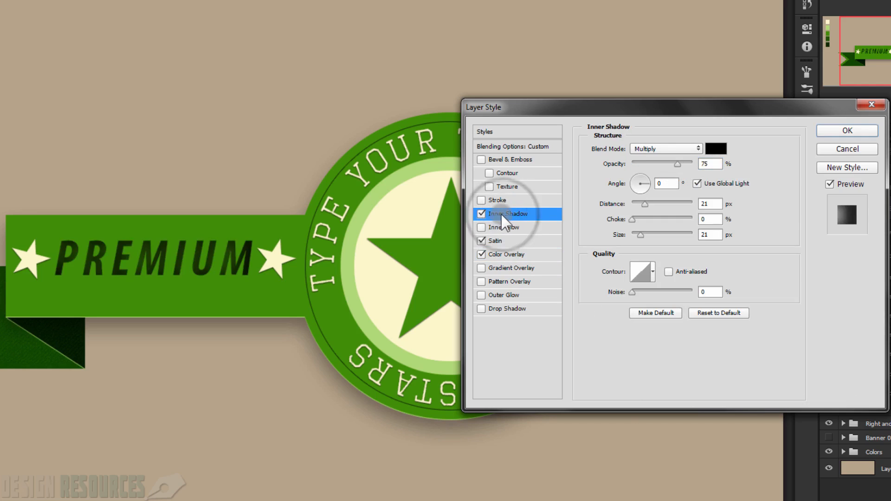
click(712, 164)
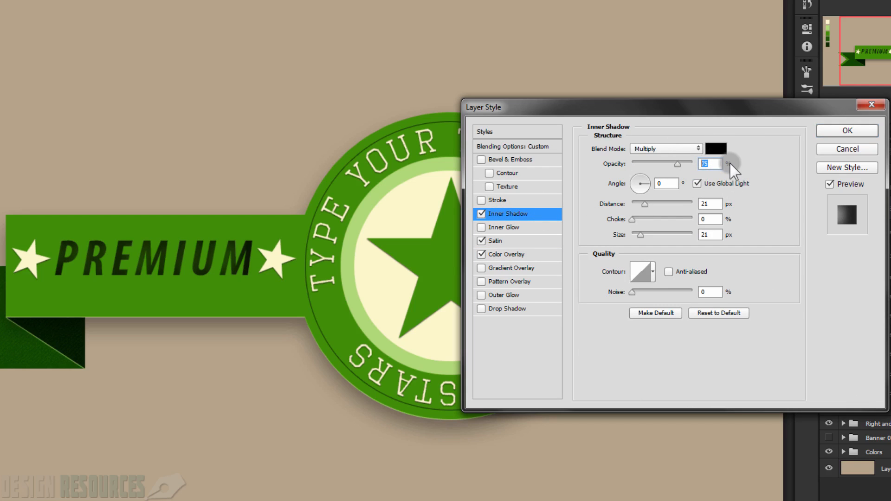
text(50)
click(697, 184)
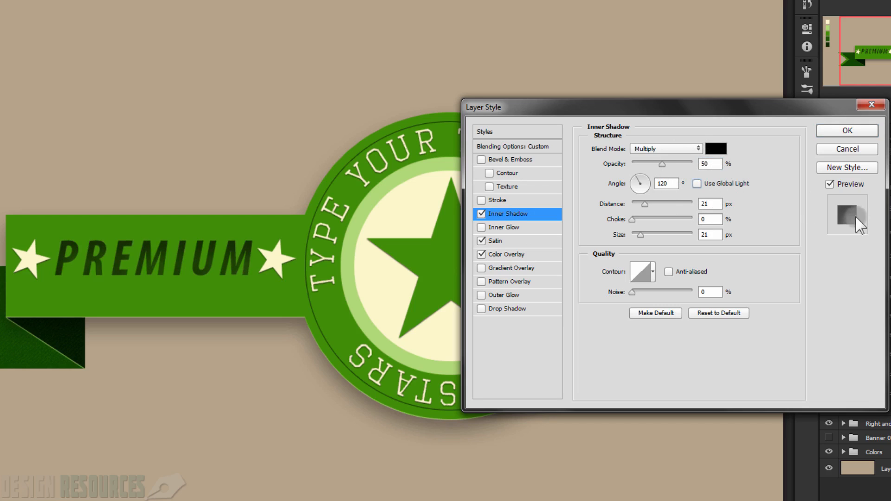
double_click(700, 204)
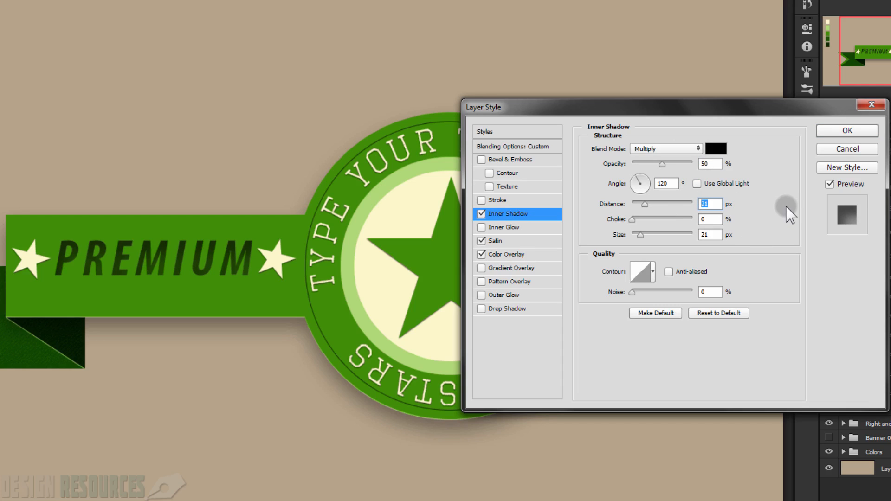
text(1)
click(701, 234)
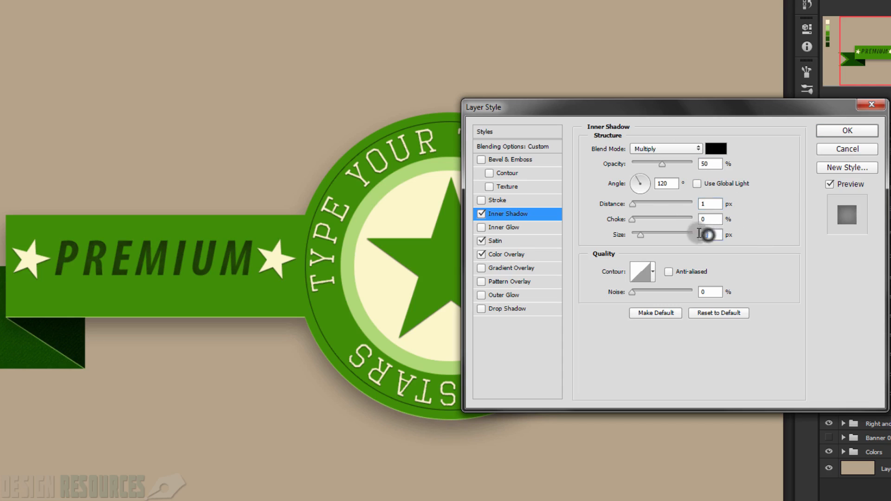
text(2)
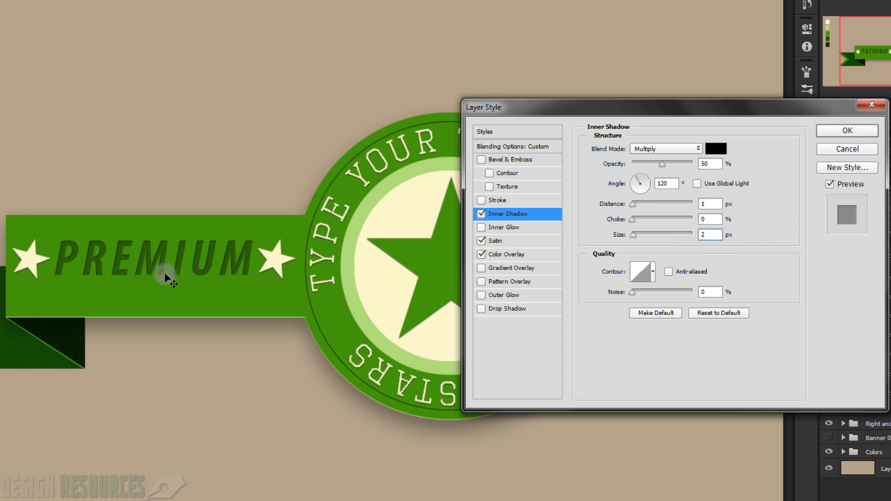
Step: Add a white Drop Shadow to the "PREMIUM" text with Linear Dodge (Add) blending and 30% opacity
click(508, 309)
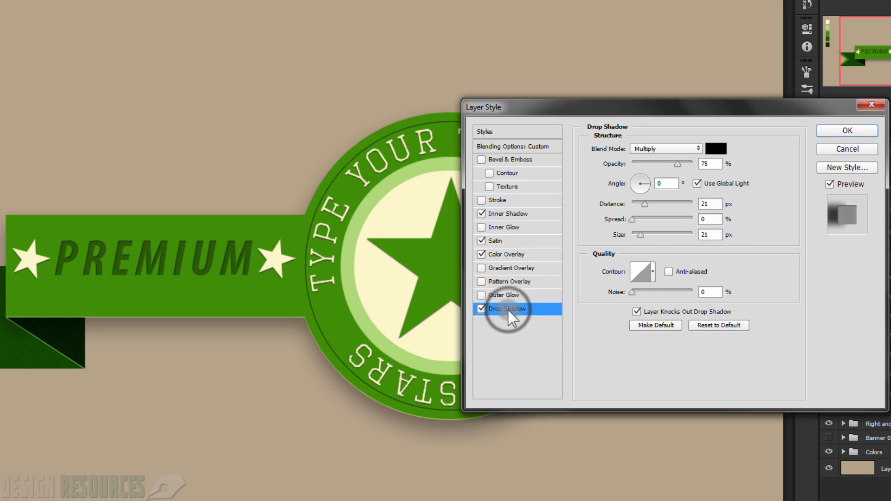
click(717, 149)
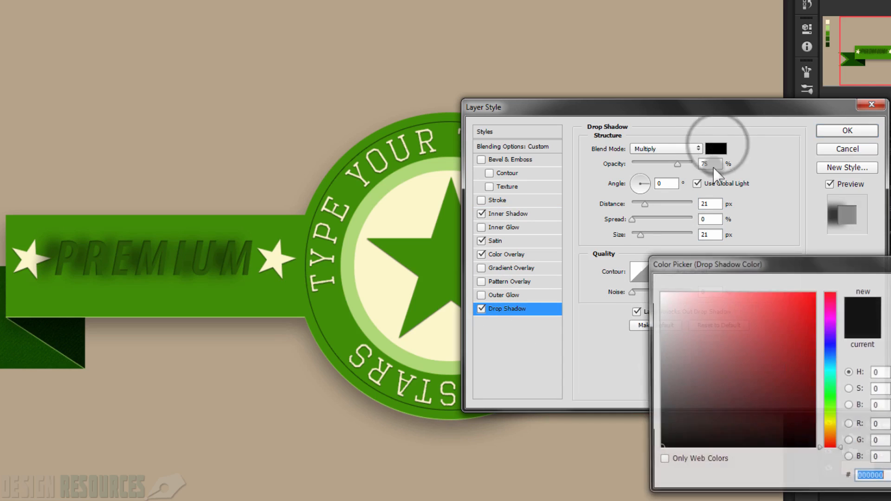
click(660, 294)
key(Return)
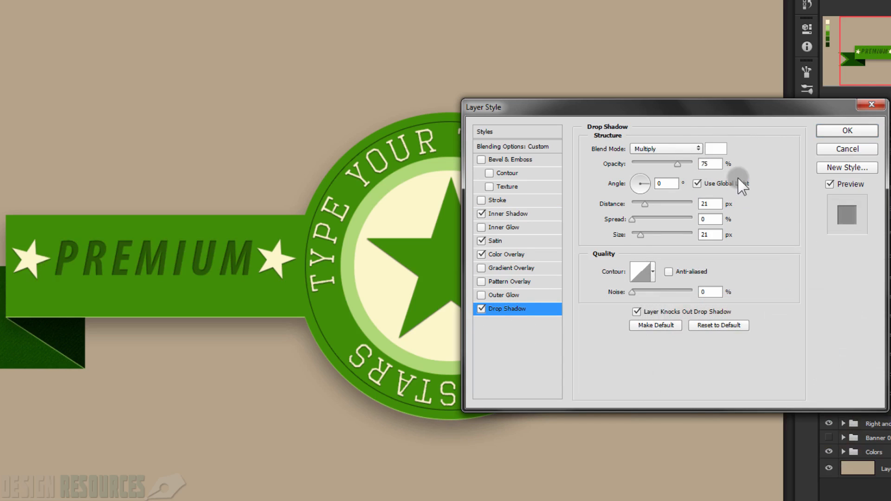
click(681, 147)
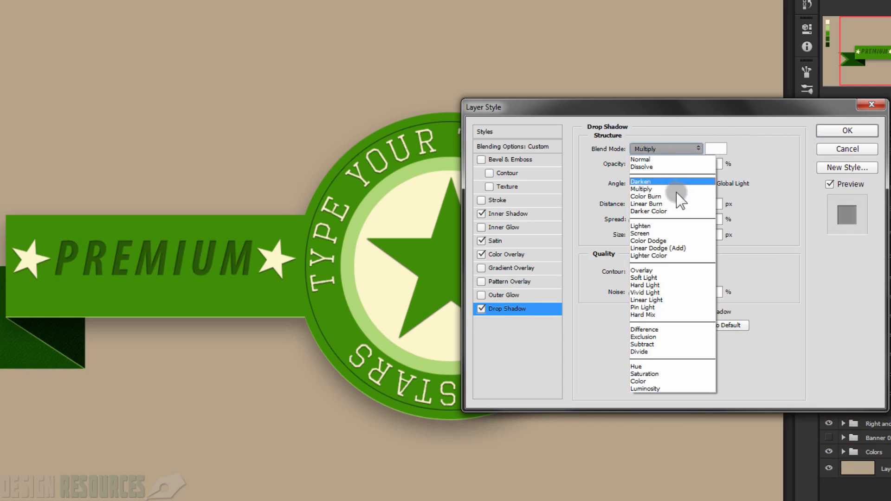
click(678, 248)
double_click(702, 164)
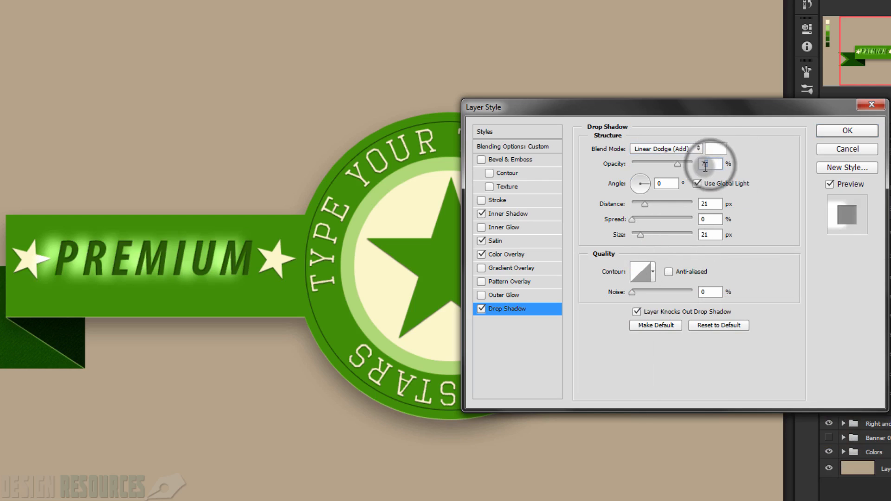
text(75)
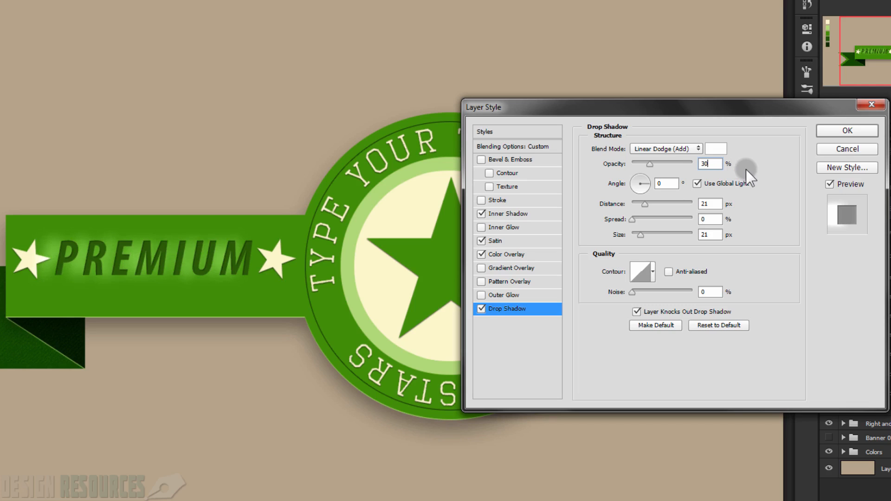
Step: Turn off global light for the Drop Shadow, set distance 1 px and size 2 px, lower its opacity slightly and apply the layer style
click(698, 183)
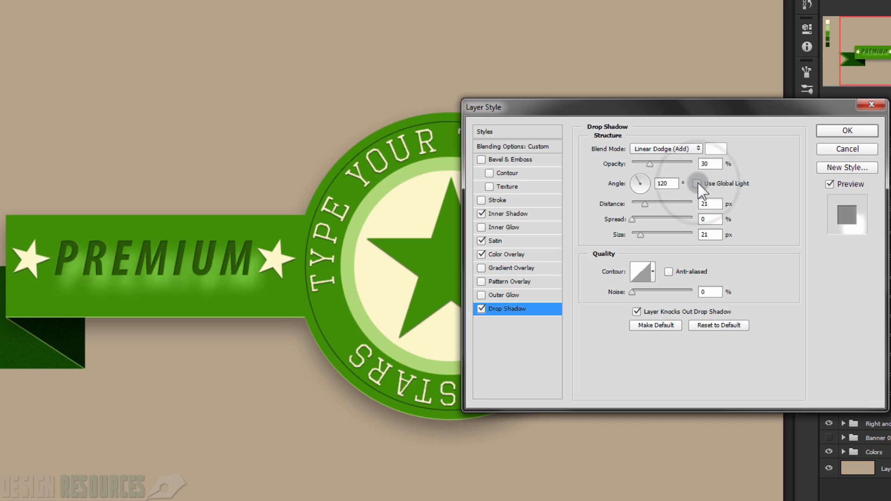
double_click(708, 204)
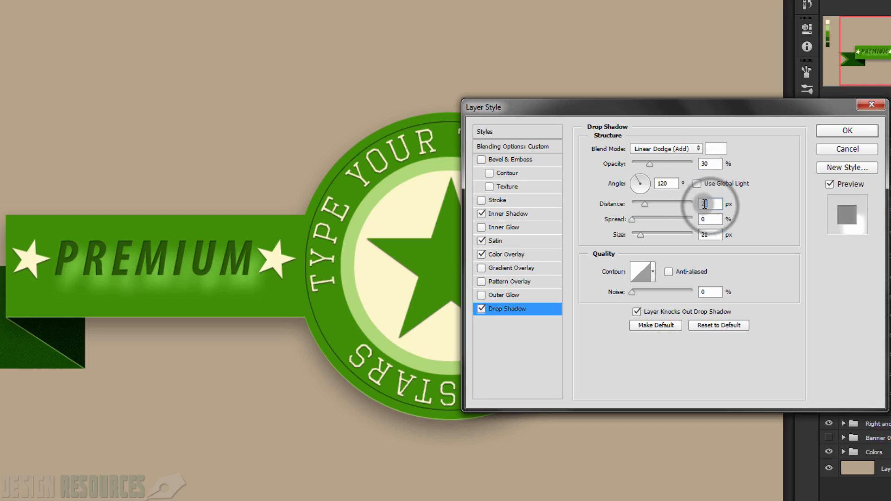
text(1)
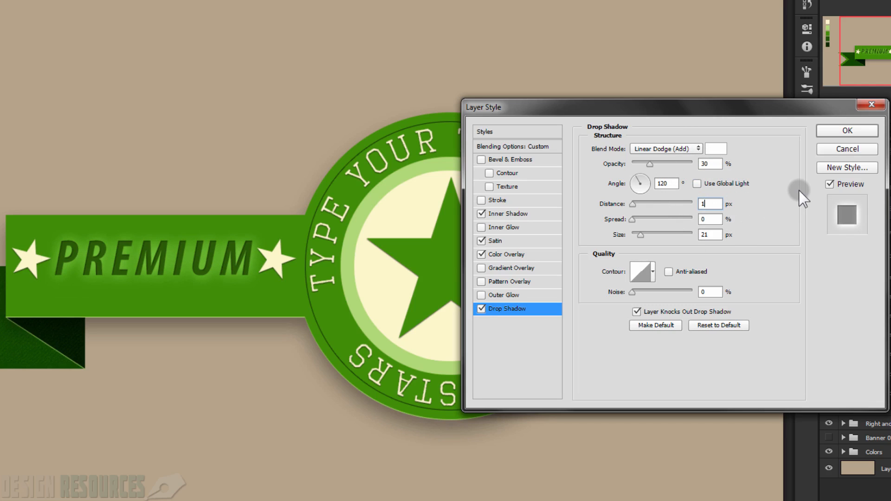
double_click(703, 235)
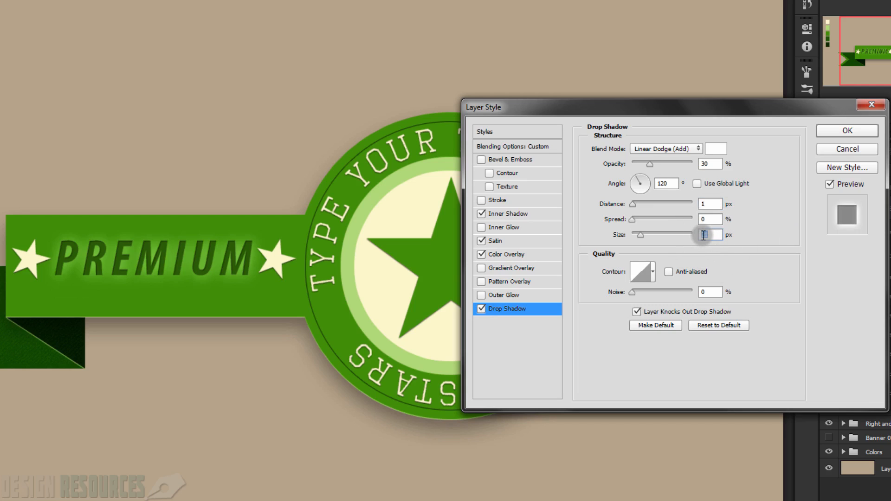
text(1)
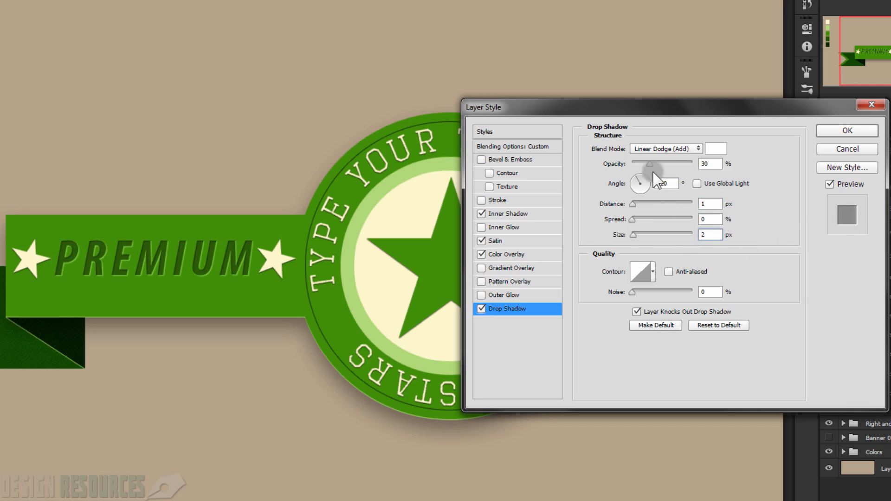
drag(650, 164, 648, 164)
click(848, 131)
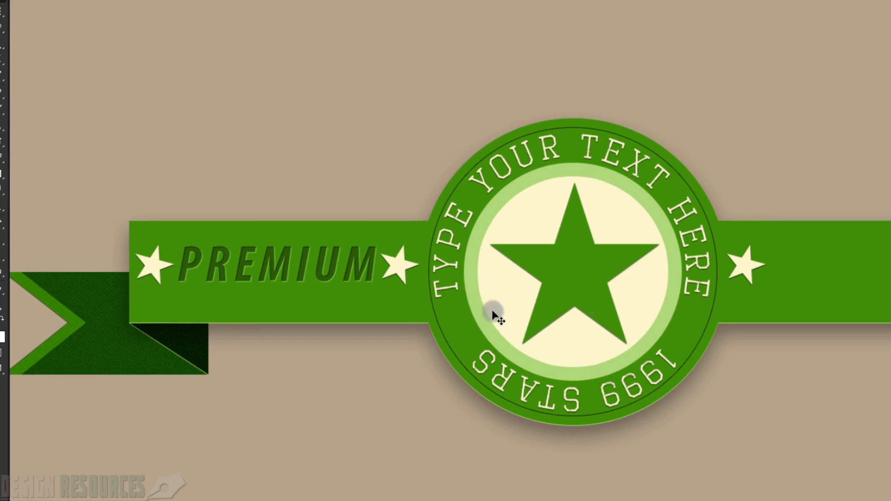
Step: Check the styled "PREMIUM" text on the ribbon and collapse its layer's effects list
scroll(235, 291, up, 4)
drag(203, 265, 220, 265)
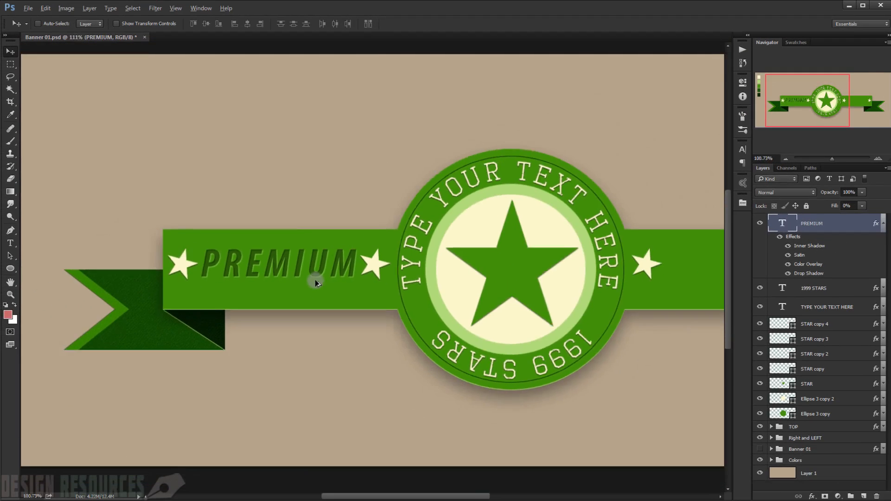
scroll(459, 270, down, 2)
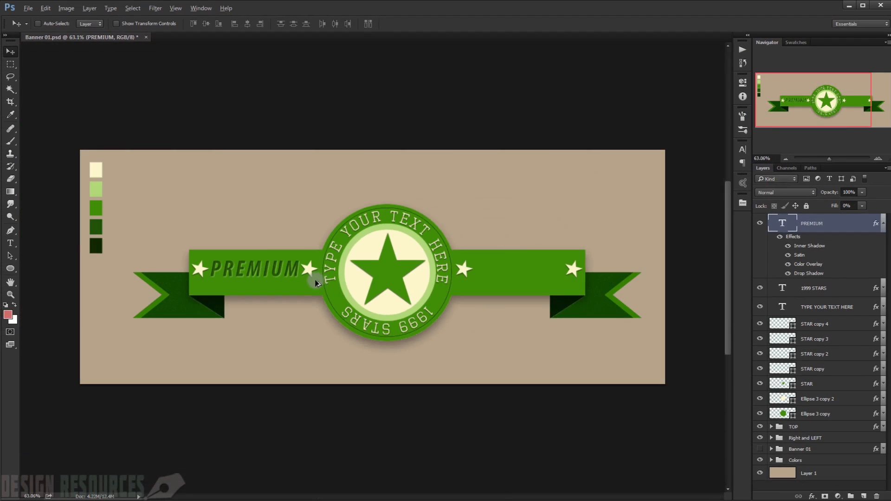
scroll(316, 282, up, 1)
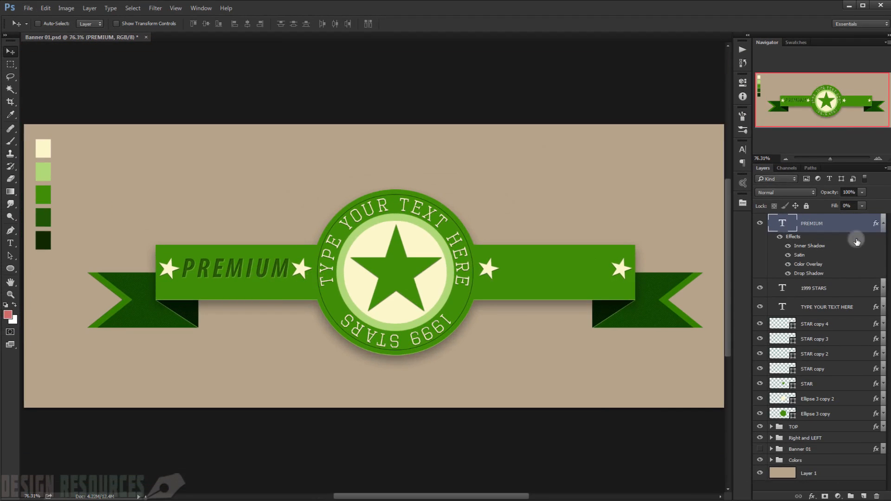
click(884, 223)
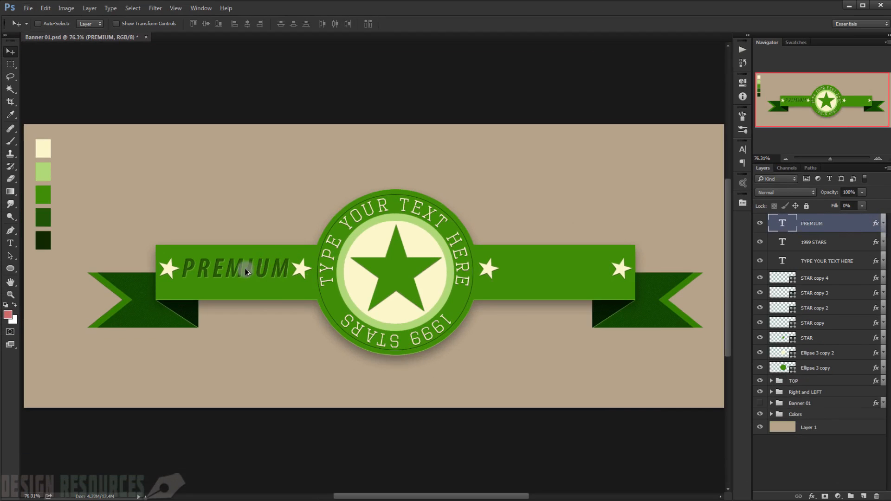
Step: Duplicate the "PREMIUM" text into the space between the two right stars and delete the extra copy over the badge
drag(240, 271, 395, 276)
drag(404, 276, 570, 277)
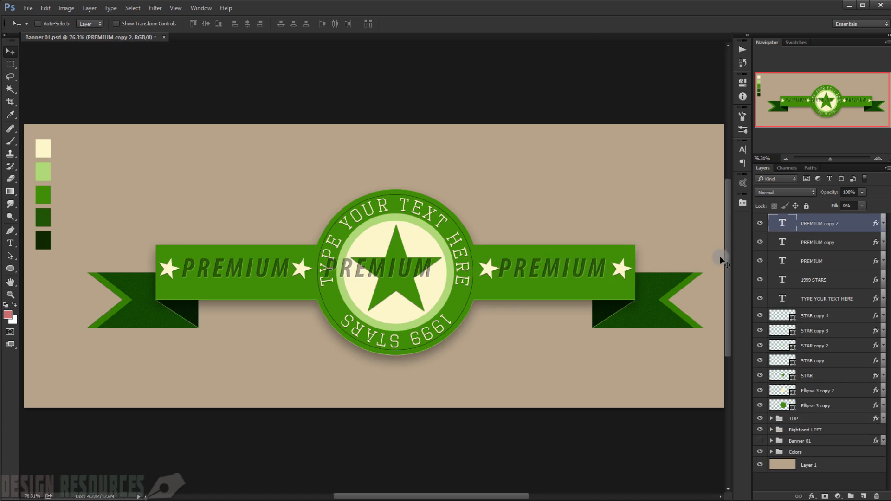
key(Right)
key(Right)
key(Right)
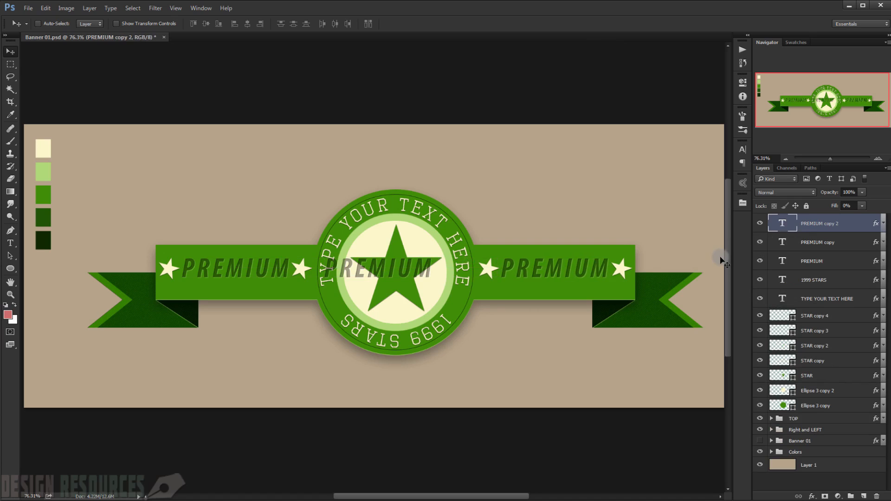
click(836, 241)
key(Delete)
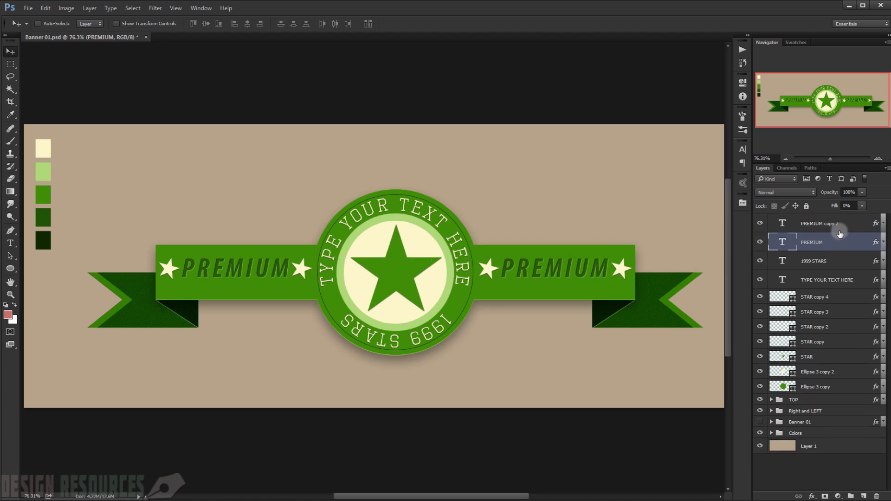
Step: Change the right-hand "PREMIUM" copy's text to "QUALITY"
click(839, 225)
double_click(777, 226)
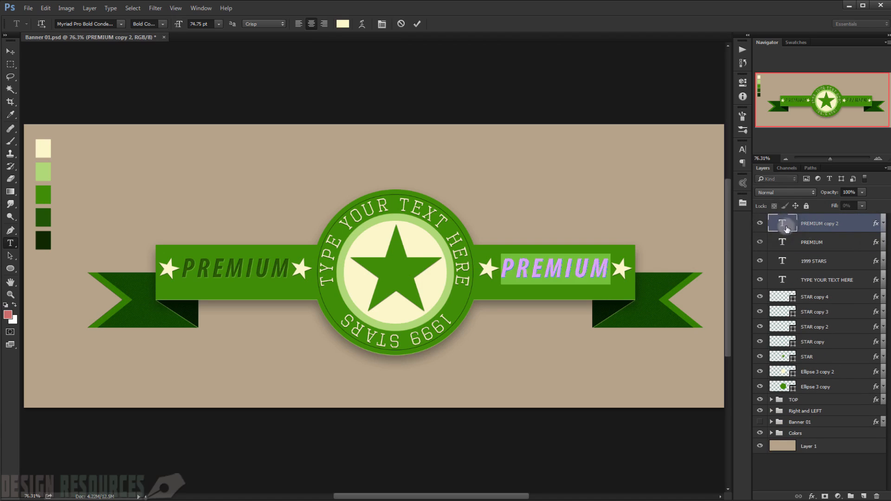
text(Q)
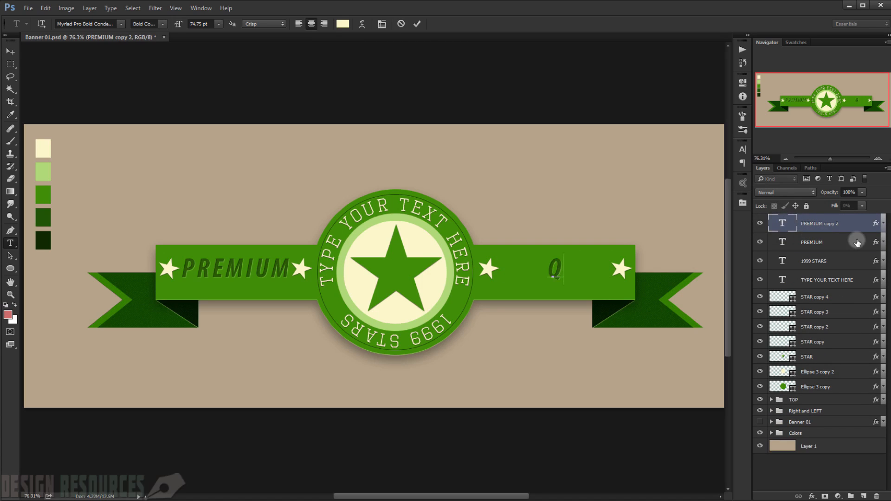
text(UALITY)
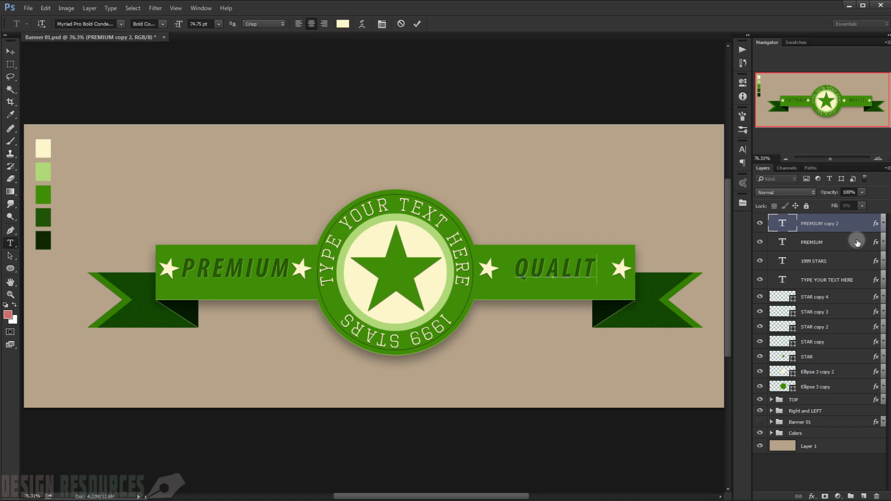
click(9, 52)
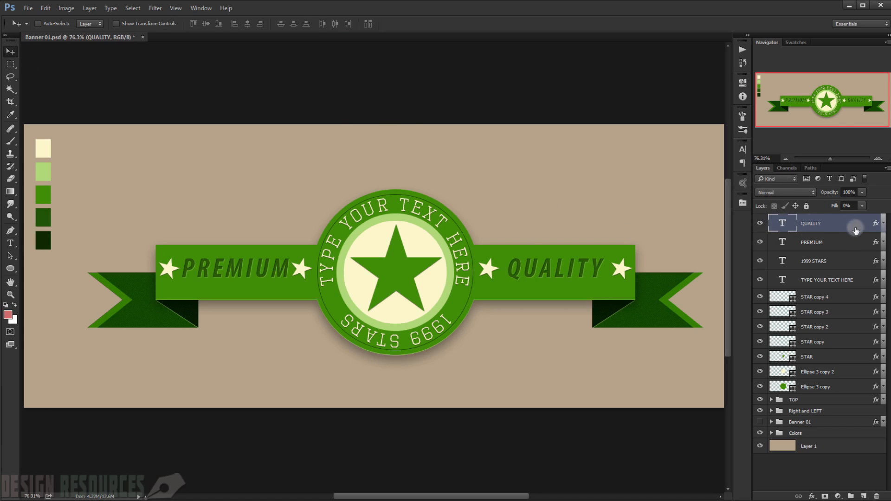
Step: Examine the ribbon lettering up close and toggle the TOP group's visibility to check what it contains
scroll(391, 275, up, 5)
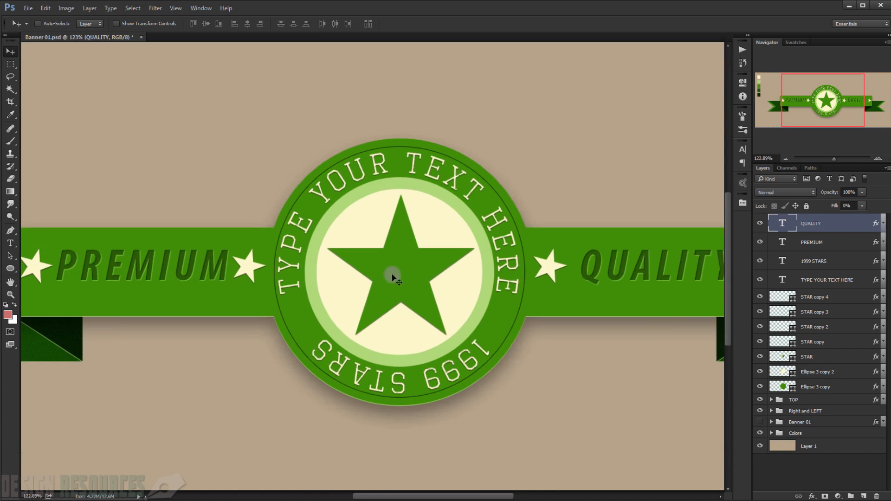
drag(250, 275, 373, 239)
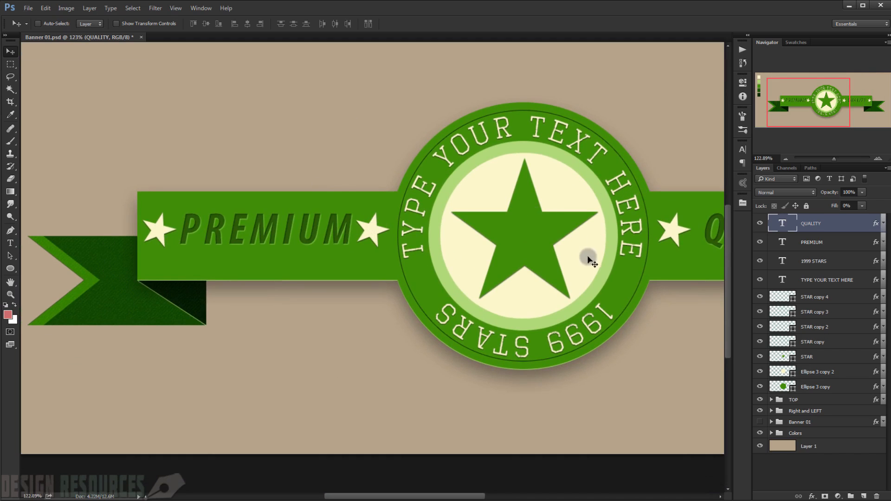
drag(589, 257, 523, 306)
scroll(375, 272, down, 3)
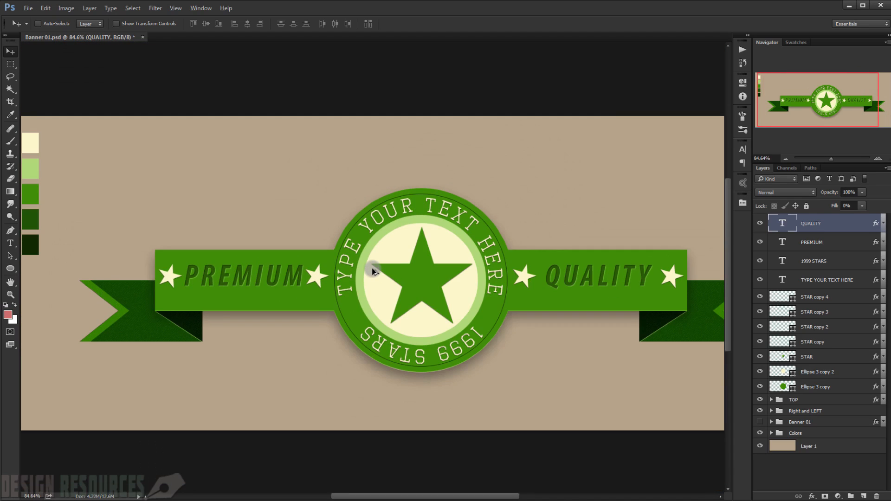
scroll(388, 272, up, 3)
scroll(384, 267, down, 1)
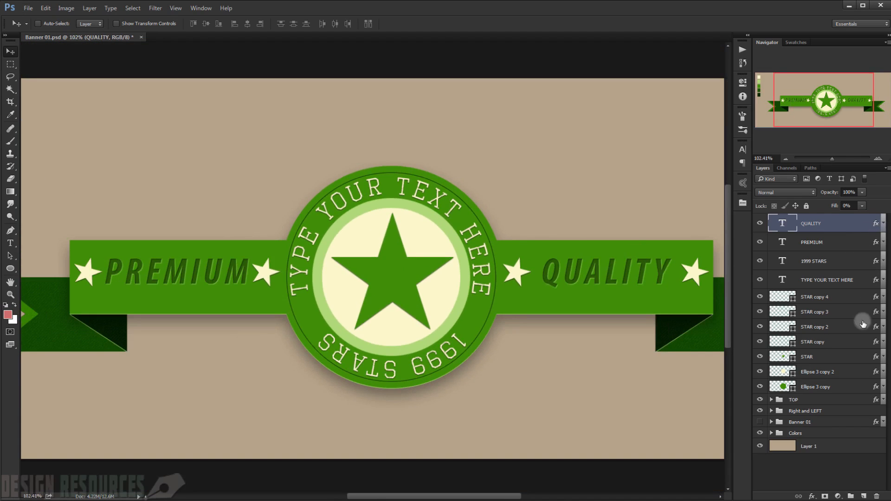
click(760, 400)
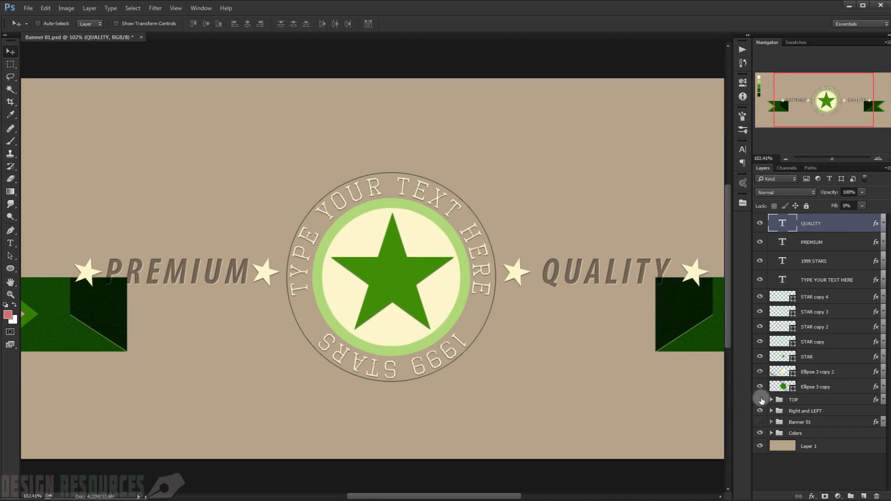
click(761, 400)
click(761, 400)
click(761, 400)
Step: Duplicate the TOP group to the top of the layer stack and convert the copy to a smart object
click(821, 400)
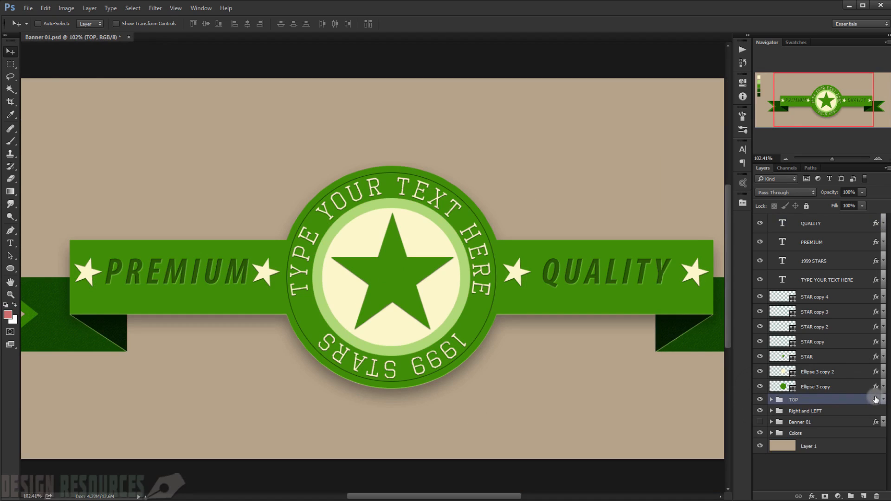
key(ctrl+j)
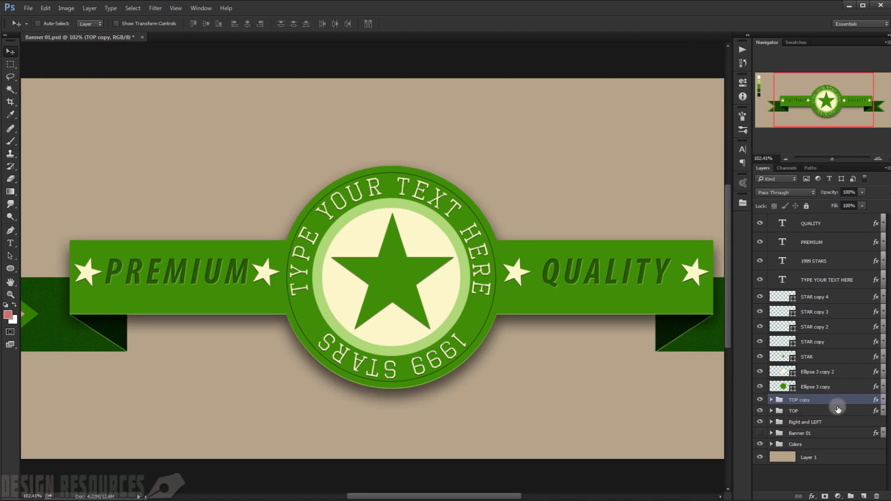
drag(831, 403, 827, 219)
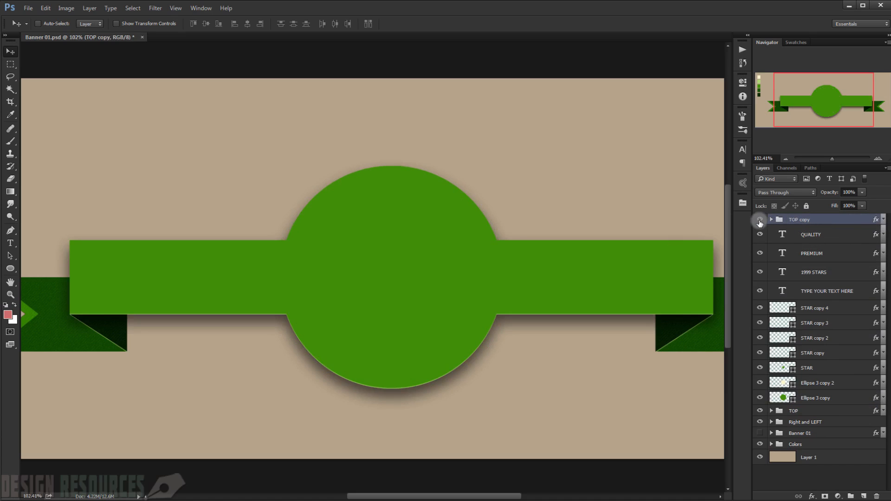
click(760, 220)
click(760, 221)
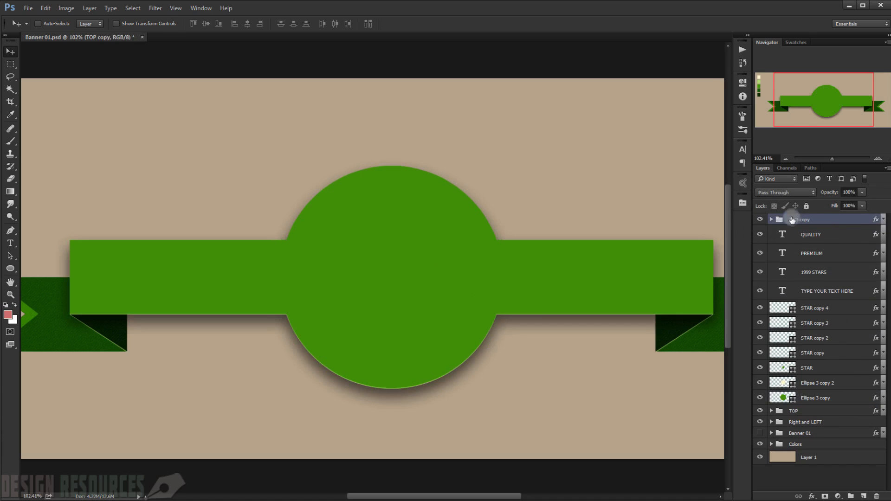
right_click(859, 222)
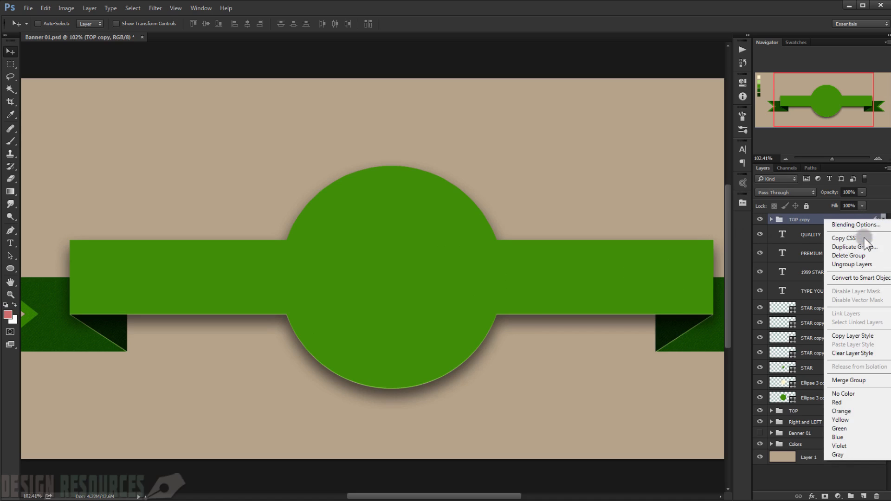
click(871, 278)
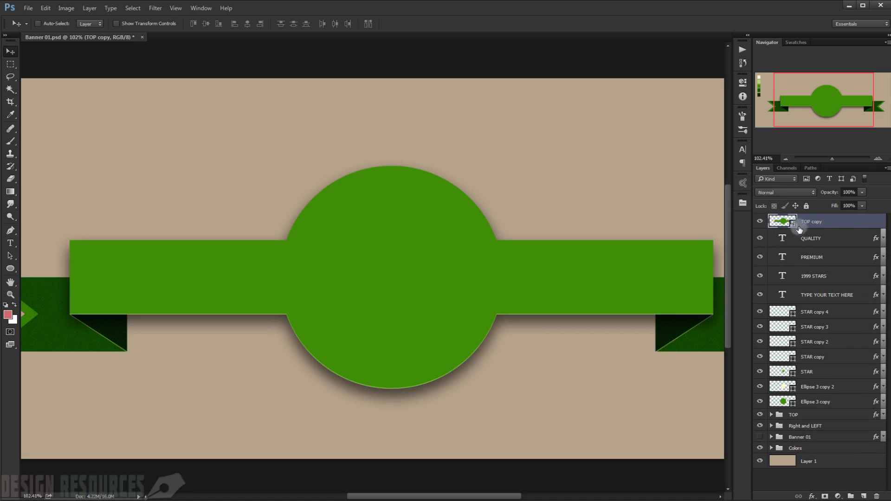
Step: Set the TOP copy smart object's fill opacity to 0% in its layer style, keeping the banner in view
double_click(871, 223)
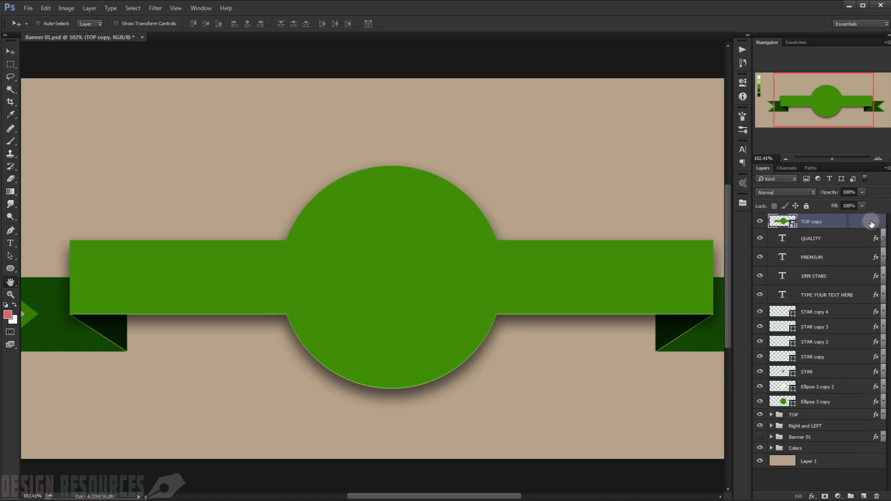
drag(662, 213, 612, 216)
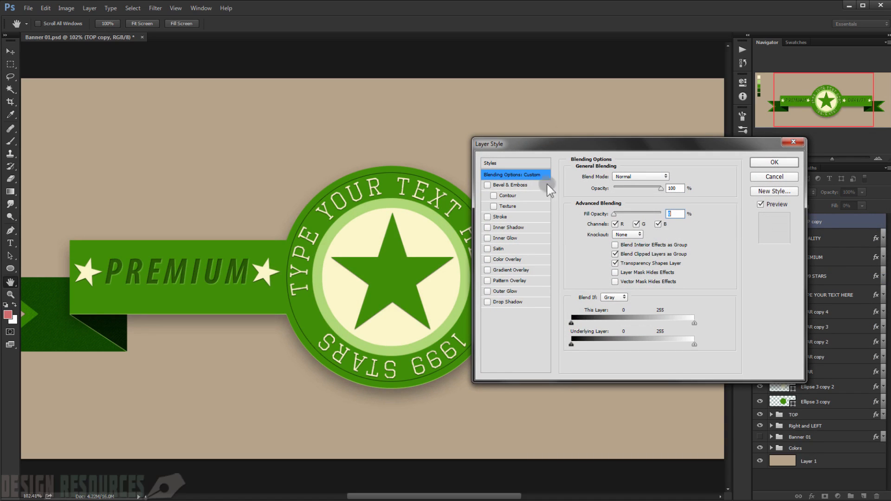
drag(576, 144, 647, 24)
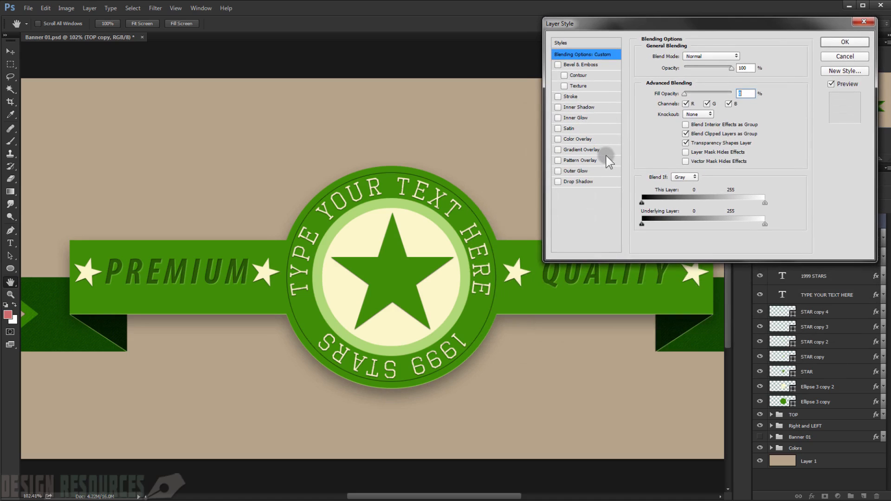
Step: Add a Pattern Overlay with the white paper-texture pattern in Linear Burn mode to TOP copy and apply the layer style
click(558, 160)
click(577, 160)
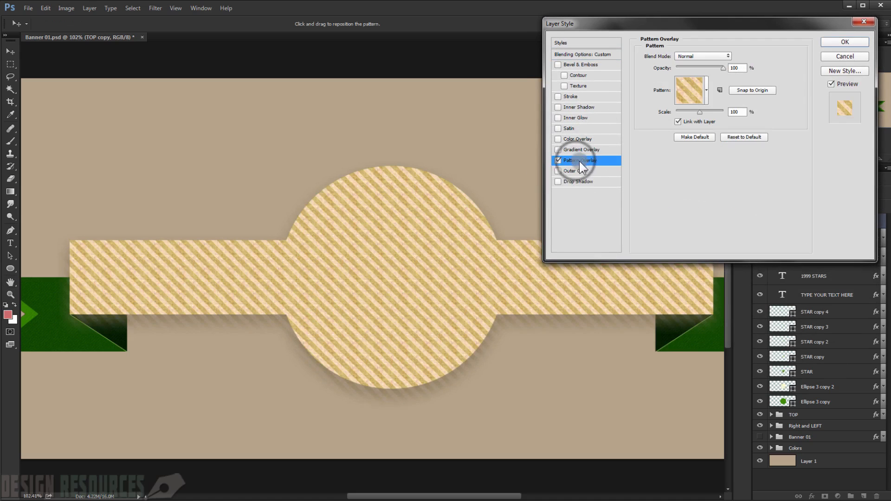
click(707, 90)
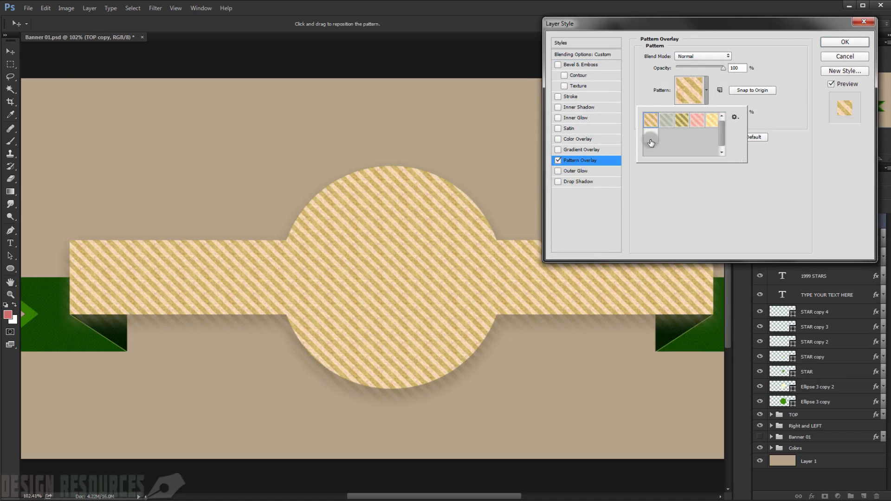
click(650, 133)
click(775, 116)
click(708, 54)
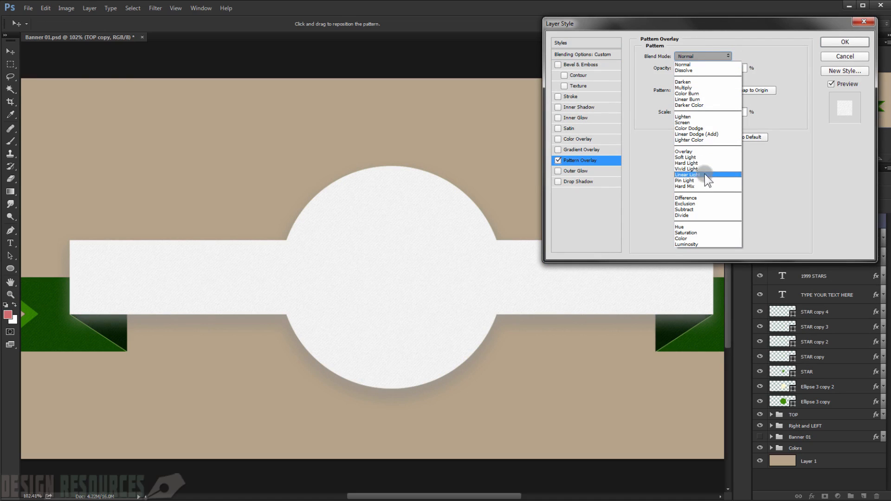
click(697, 99)
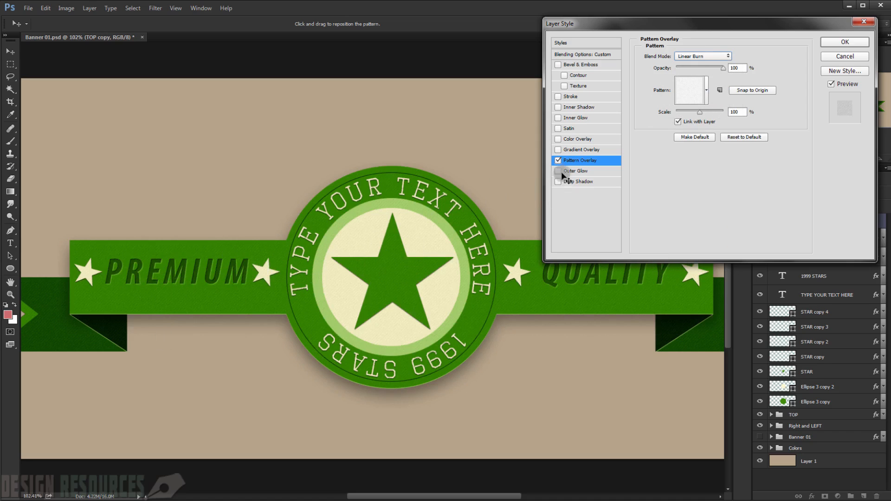
click(843, 43)
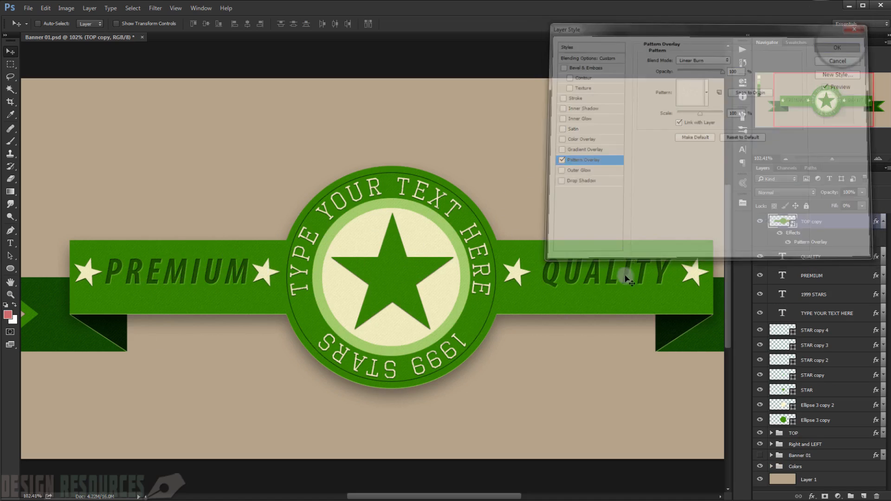
Step: Inspect the paper texture across the banner and collapse the TOP copy layer's effects list
scroll(640, 315, up, 4)
drag(457, 289, 545, 256)
scroll(307, 300, down, 3)
scroll(306, 300, down, 4)
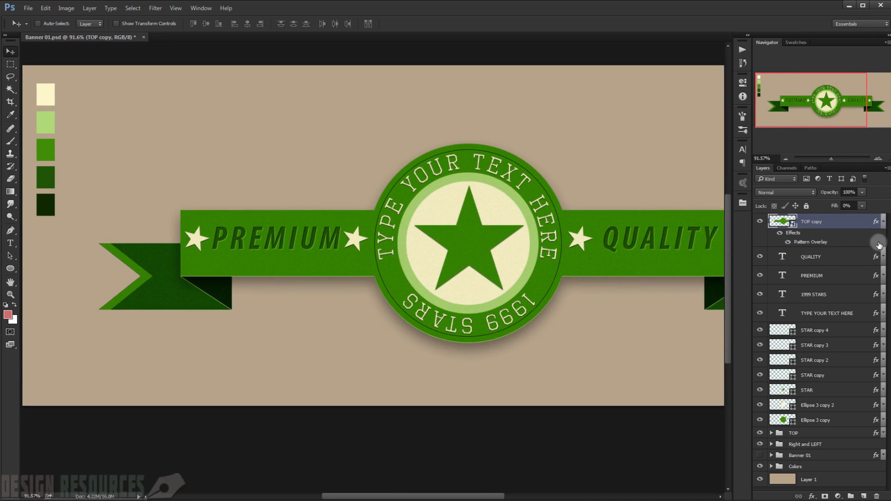
click(885, 222)
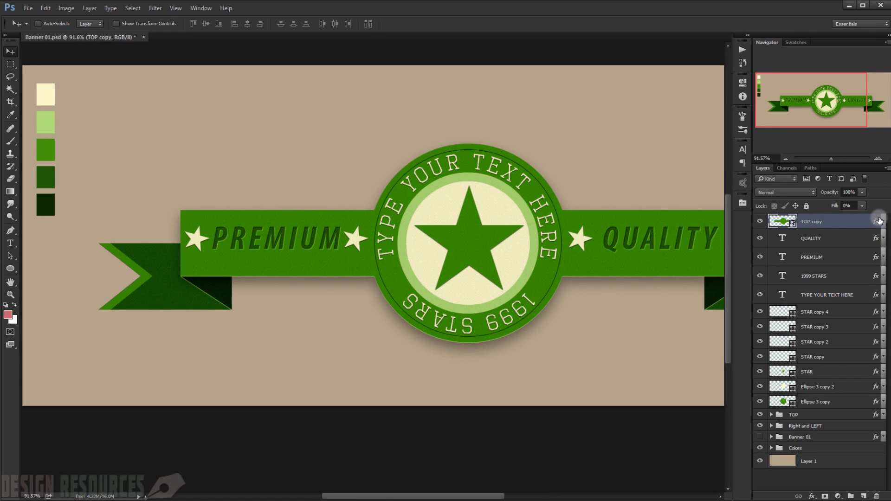
Step: Duplicate the textured TOP copy layer to strengthen the paper texture over the badge and ribbon
key(ctrl+j)
scroll(575, 276, up, 3)
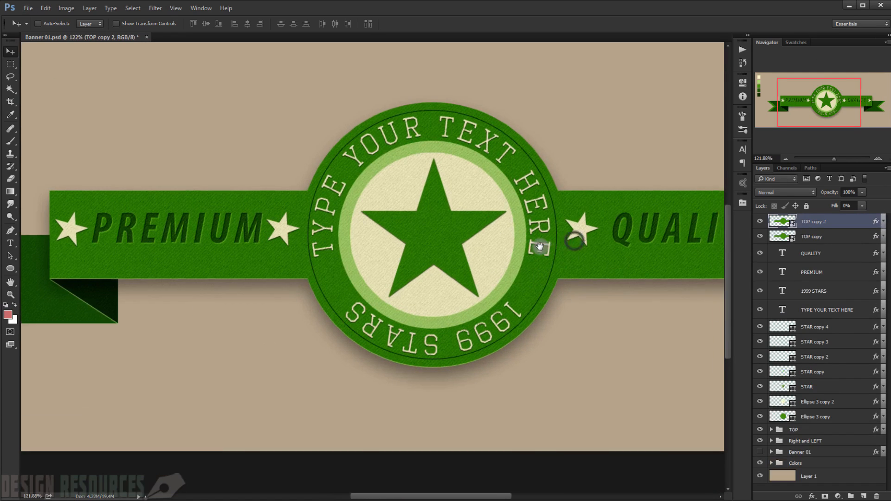
drag(540, 246, 513, 250)
Step: Change the Pattern Overlay blend mode of the lower texture layer, TOP copy, to Multiply and apply it
click(840, 239)
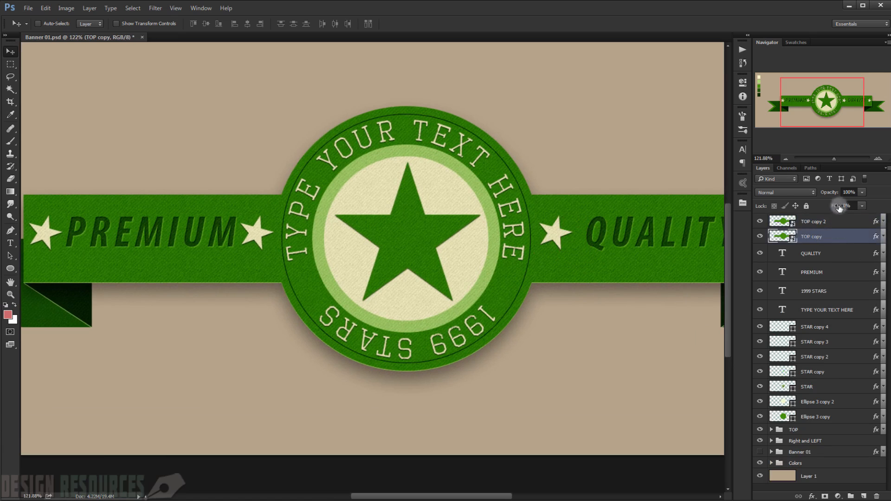
double_click(877, 238)
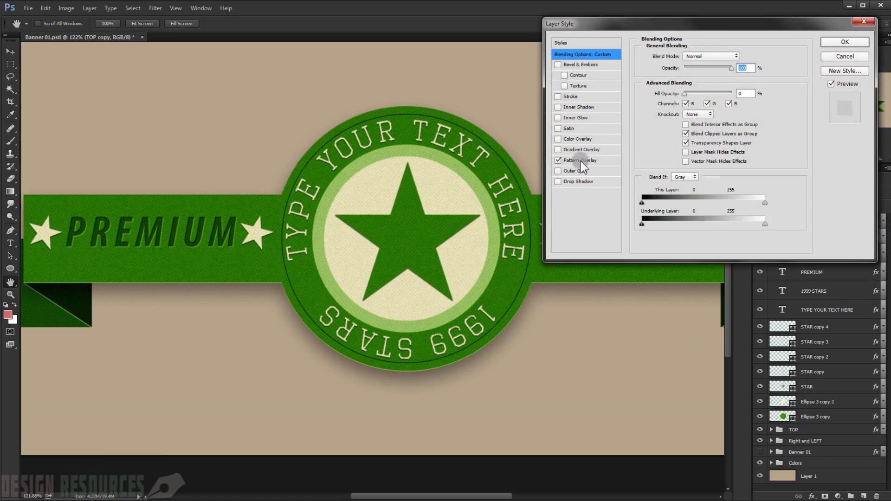
click(581, 161)
click(702, 56)
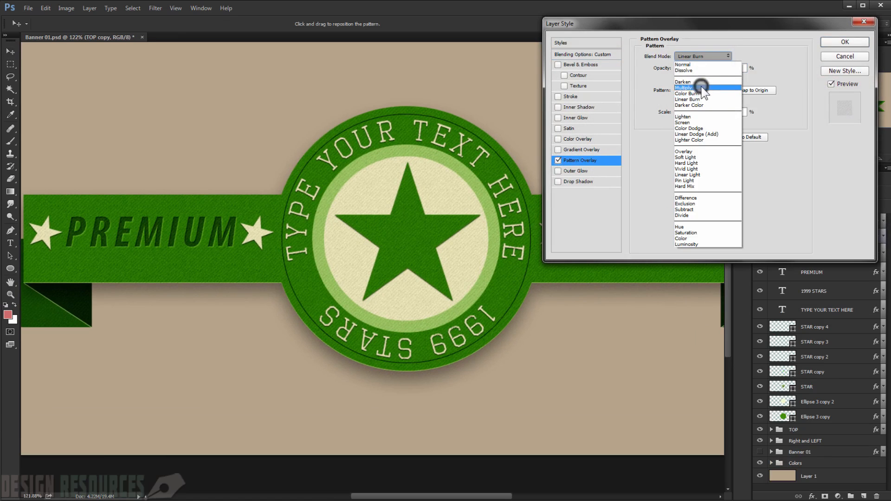
click(701, 88)
click(834, 44)
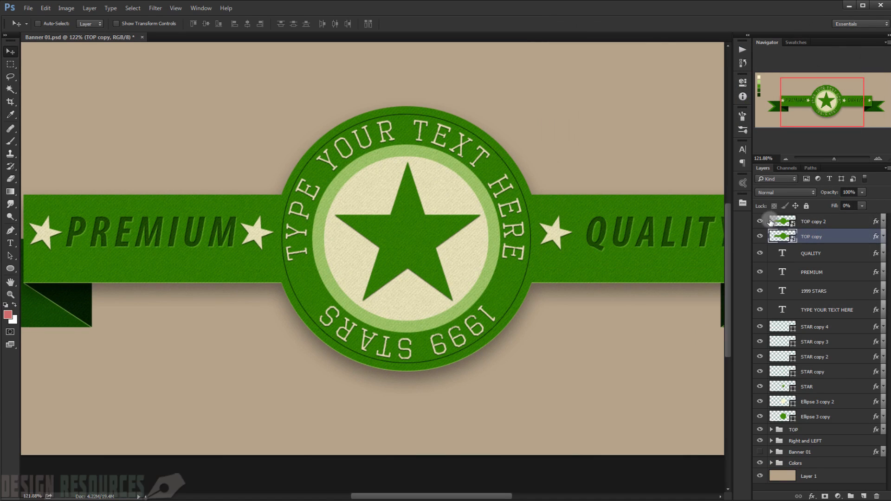
Step: Toggle the visibility of both texture layers to compare their effect and examine the banner's texture up close and in full
click(760, 222)
click(760, 221)
click(817, 222)
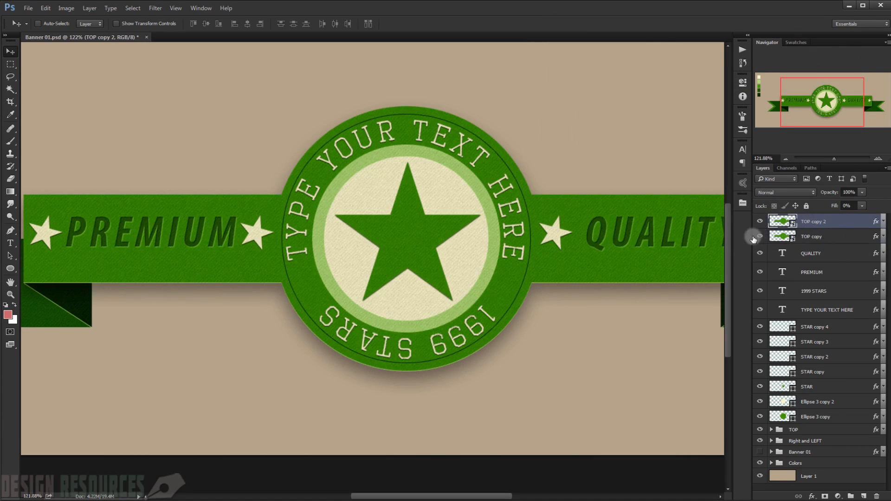
click(760, 236)
click(760, 236)
scroll(250, 230, up, 2)
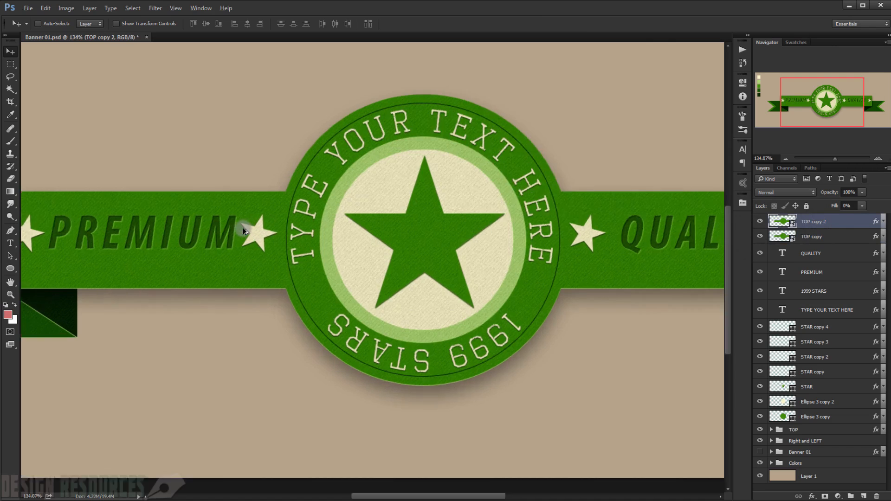
scroll(420, 221, down, 3)
scroll(433, 263, up, 2)
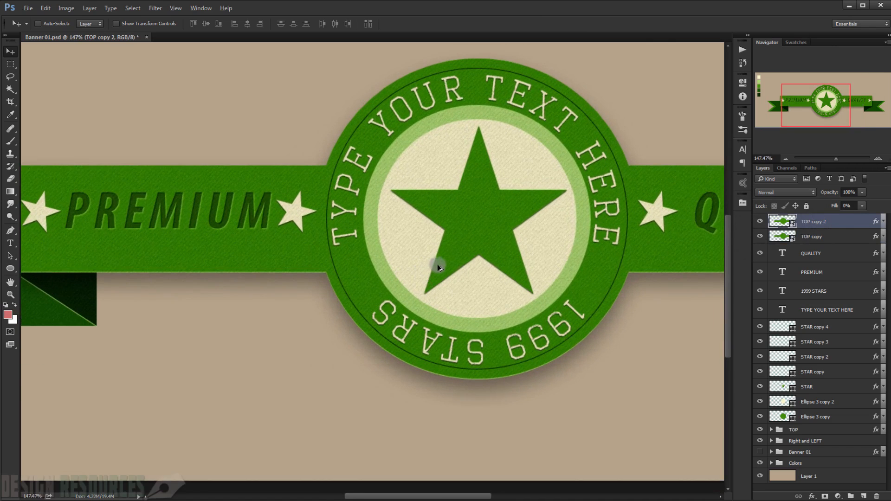
scroll(462, 260, down, 2)
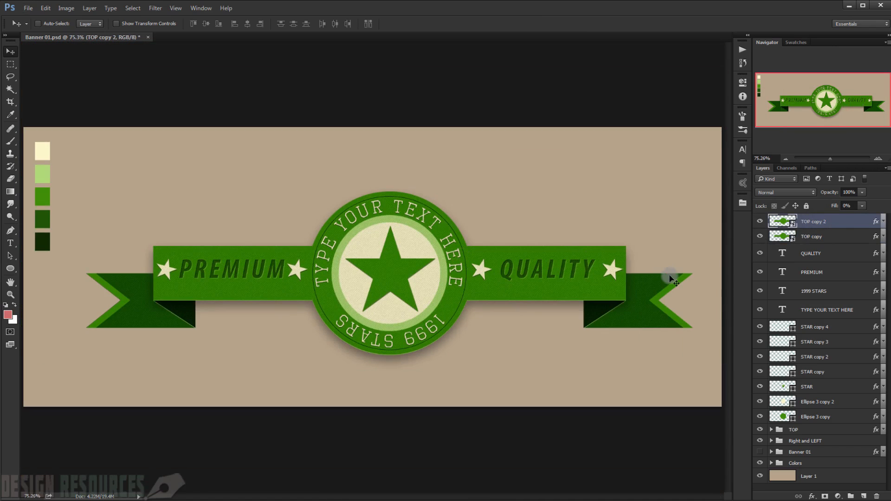
Step: Group all layers from TOP copy 2 down to the Right and LEFT group, and toggle the group's visibility to check it
shift+click(851, 442)
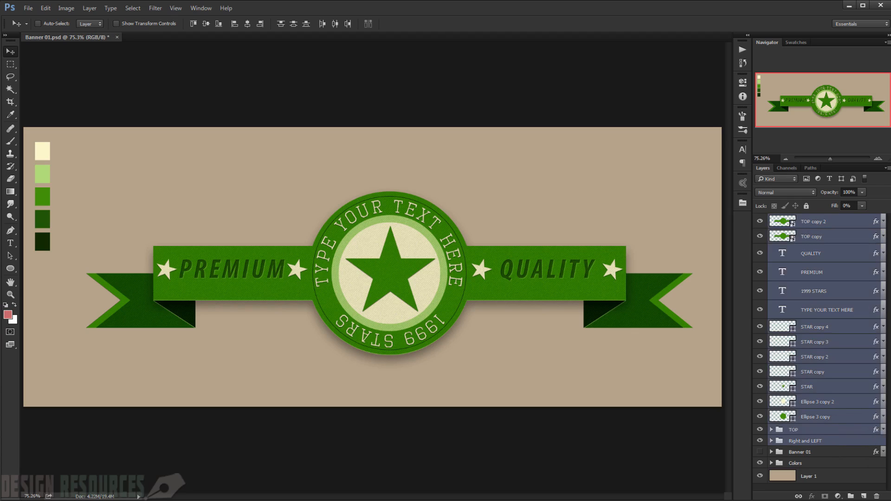
key(ctrl+g)
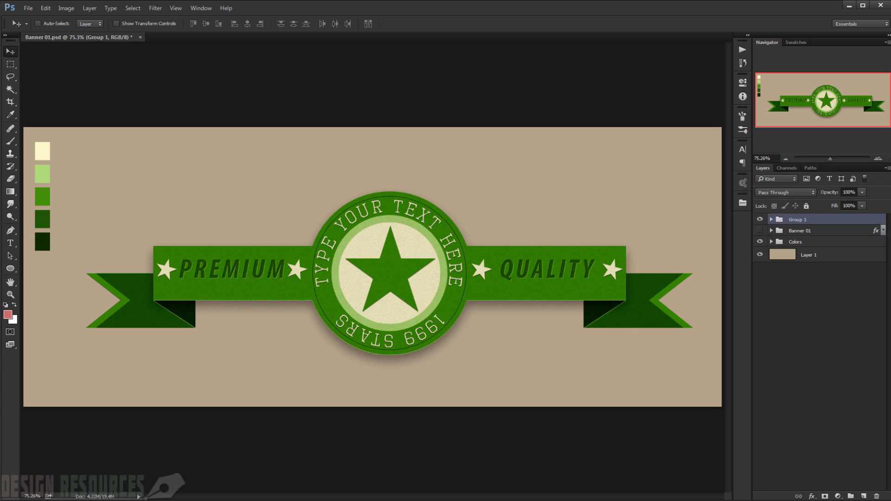
click(760, 220)
click(761, 220)
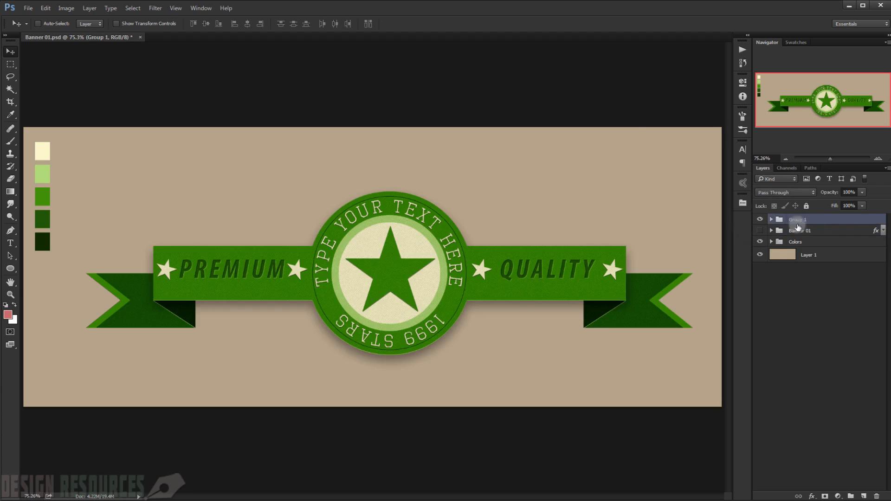
Step: Convert Group 1 to a smart object and open its contents for editing
right_click(856, 222)
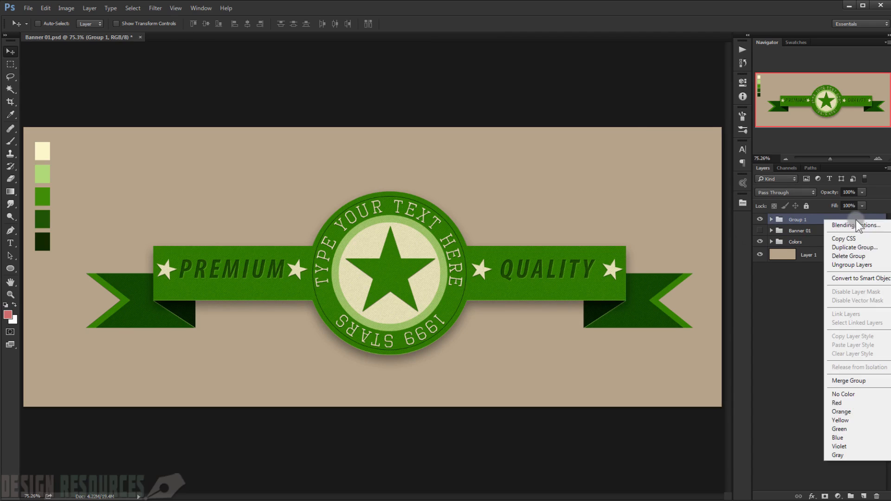
click(846, 279)
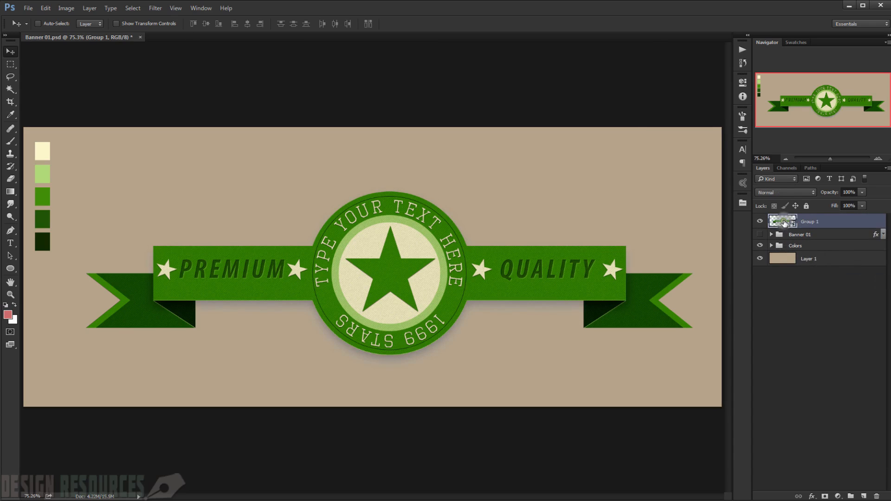
double_click(782, 221)
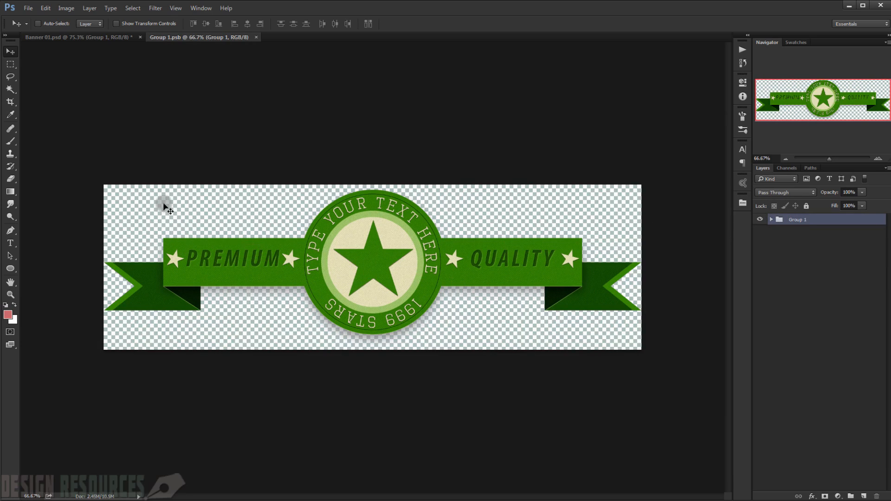
click(29, 6)
click(52, 113)
click(200, 271)
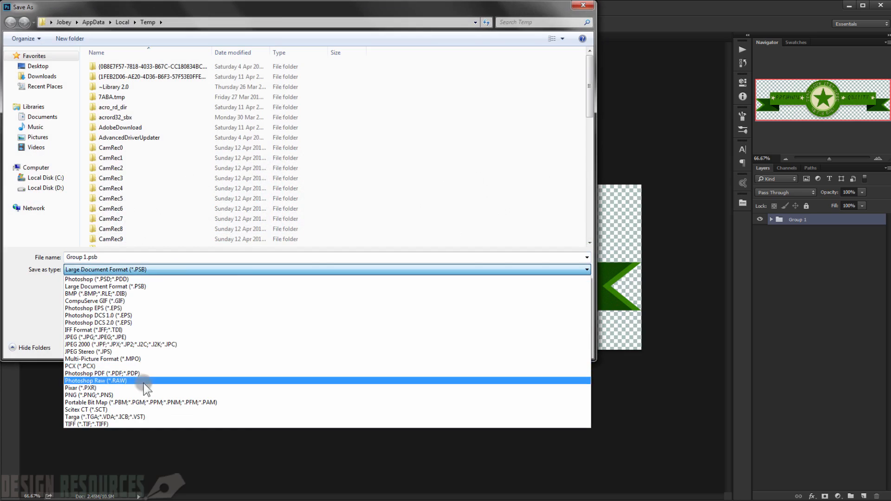
click(110, 395)
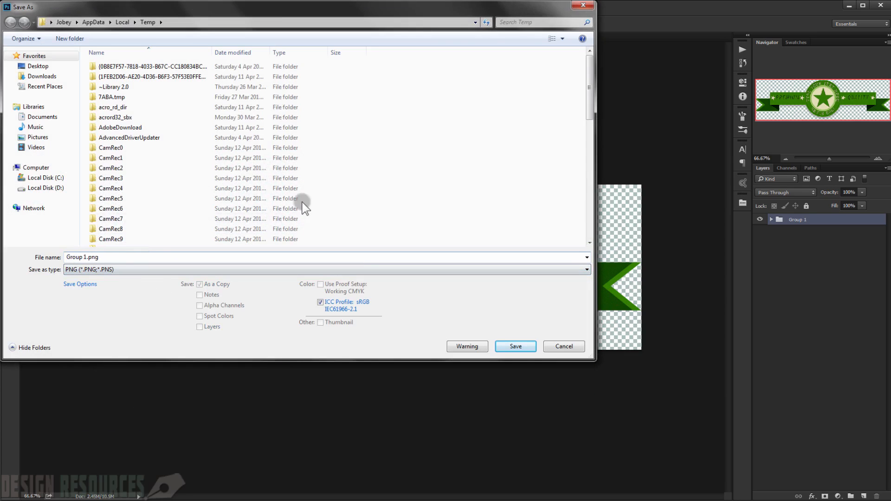
click(589, 7)
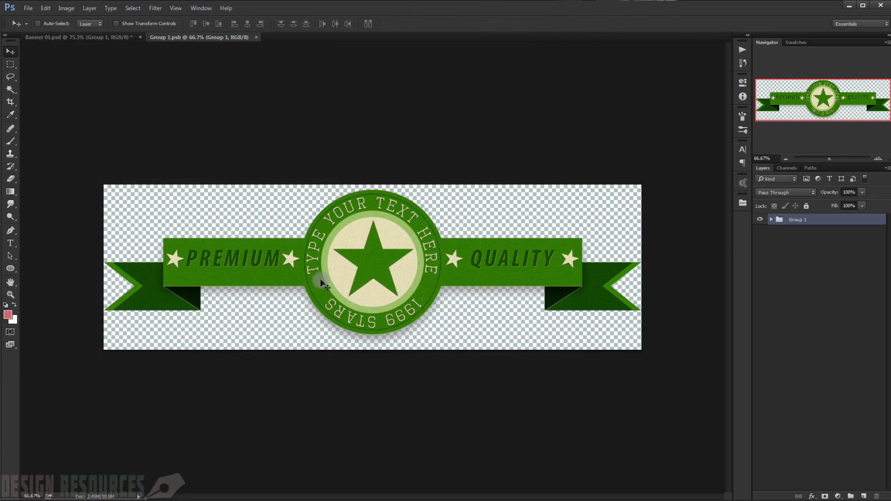
Step: Add a Hue/Saturation adjustment layer above Group 1 and colorize the banner purple with hue 256, saturation 58 and lightness -9
click(838, 497)
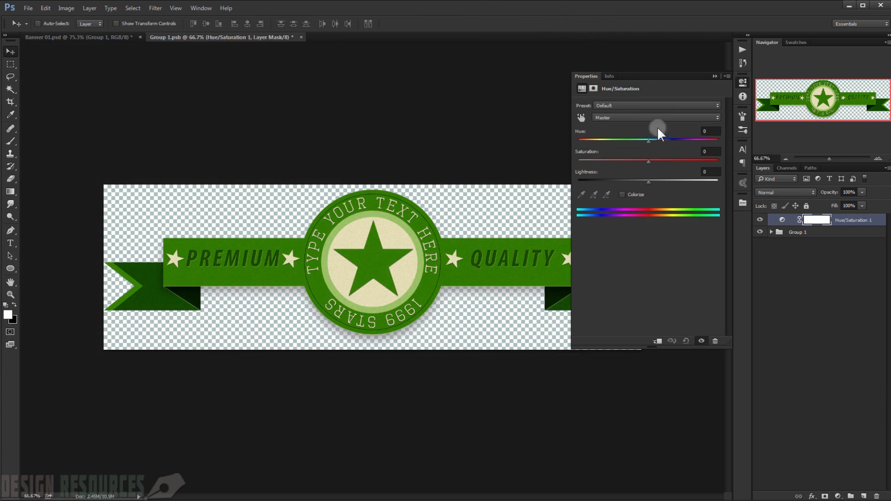
click(623, 195)
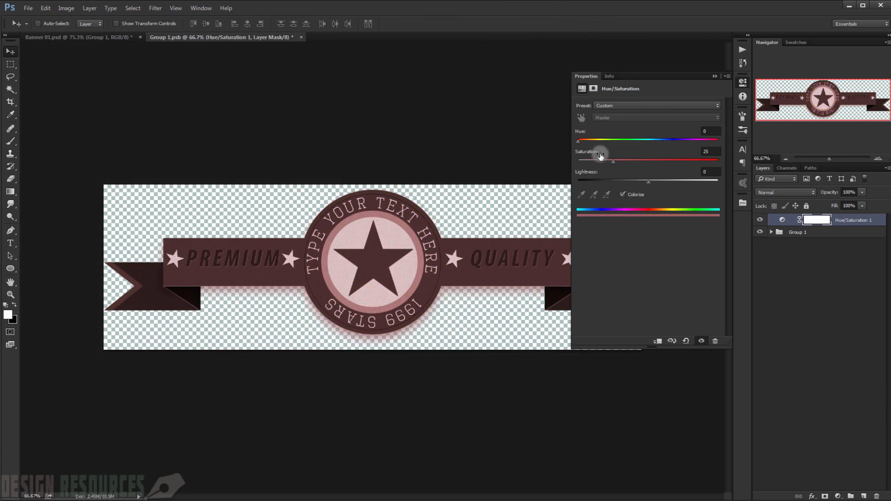
drag(611, 160, 664, 159)
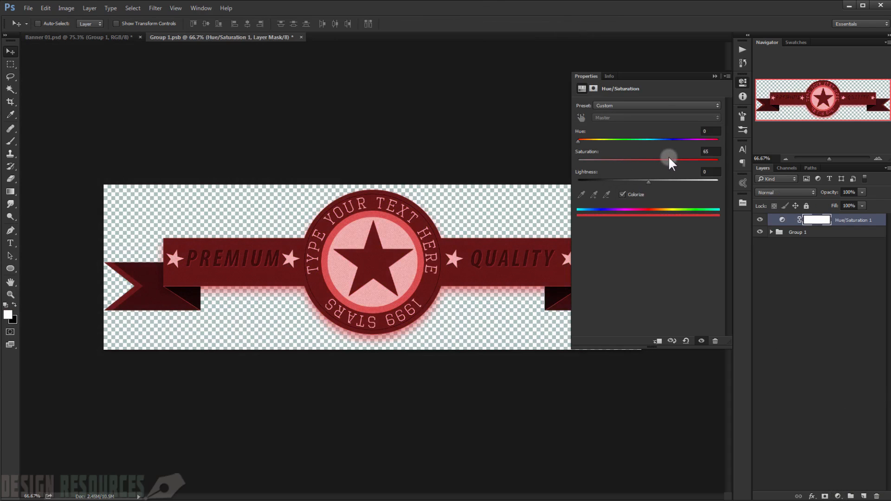
drag(587, 141, 678, 141)
drag(647, 182, 641, 184)
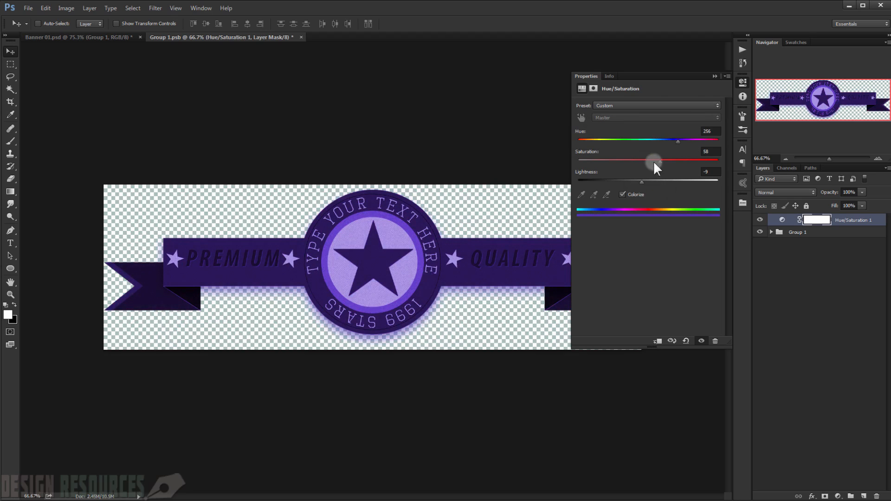
Step: Recolor the banner blue by setting the Hue/Saturation adjustment to hue 212, saturation 43 and lightness -15
drag(633, 138, 660, 139)
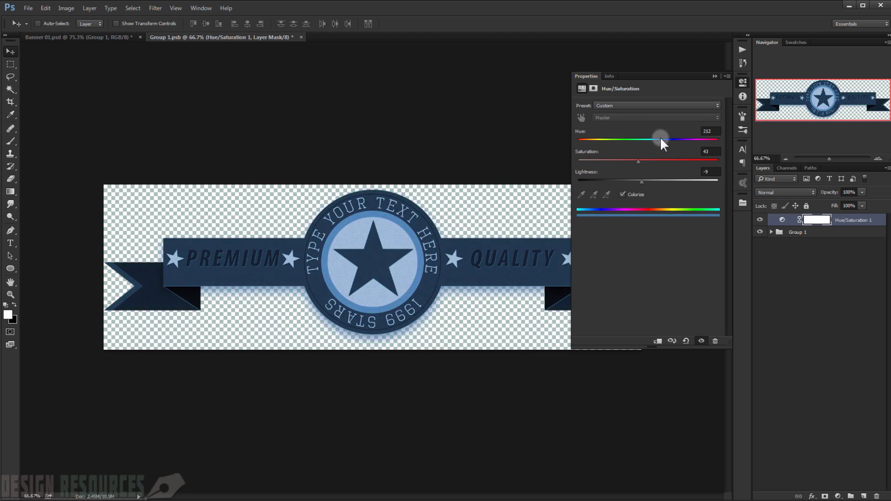
drag(644, 182, 637, 182)
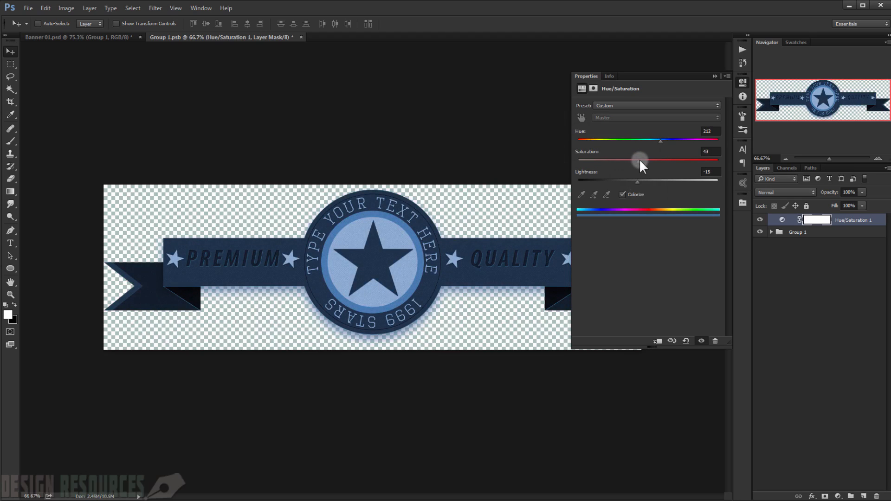
click(715, 76)
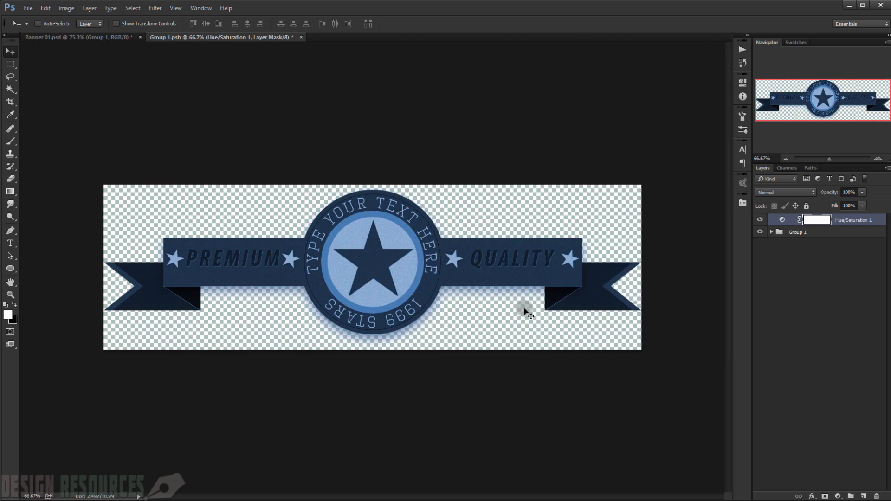
Step: Hide the Hue/Saturation 1 layer and inspect the original green banner up close with the panels hidden
scroll(454, 301, down, 1)
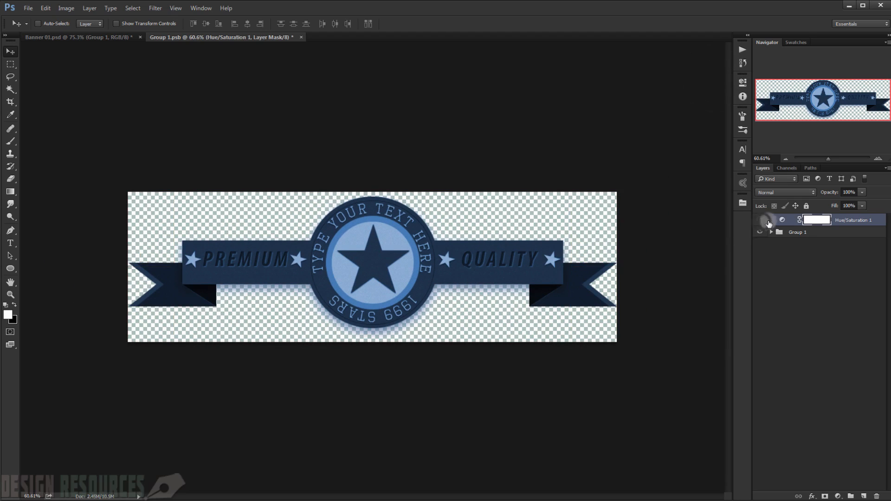
click(760, 219)
scroll(794, 220, up, 3)
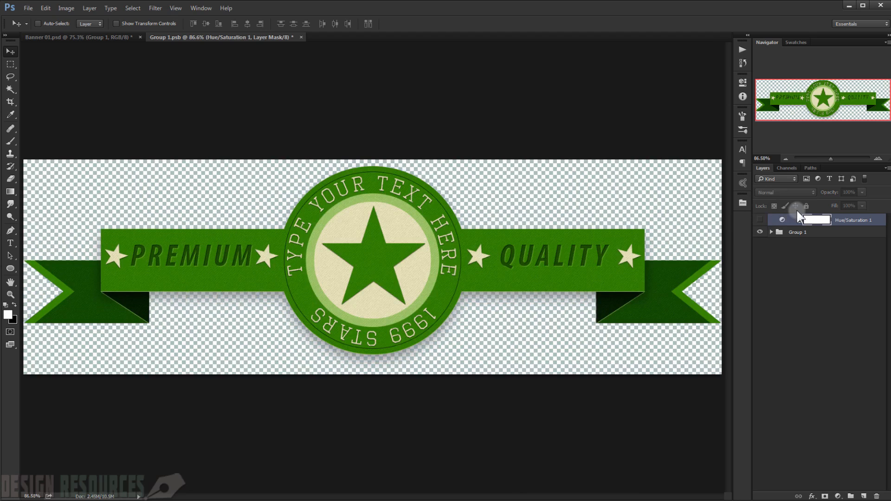
key(f)
key(Tab)
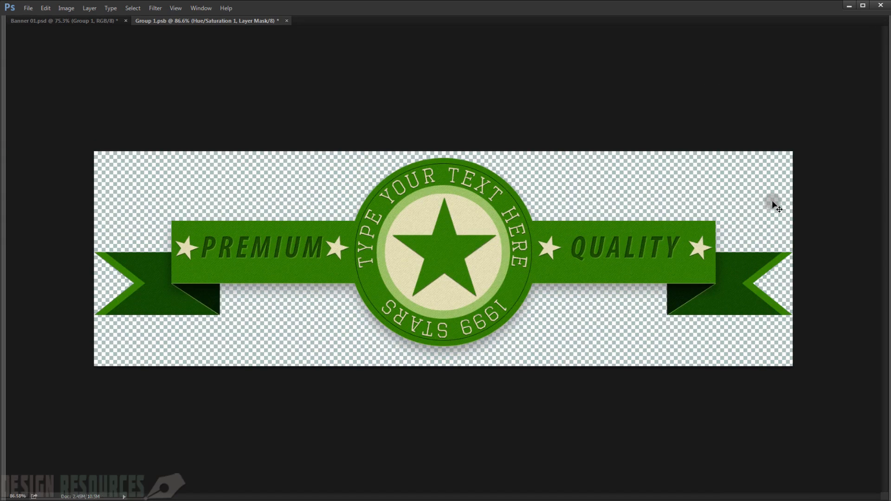
scroll(771, 202, up, 1)
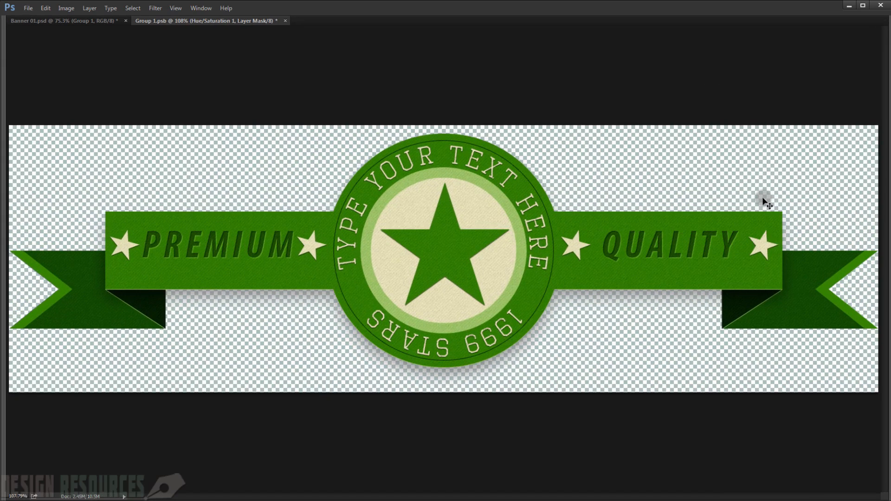